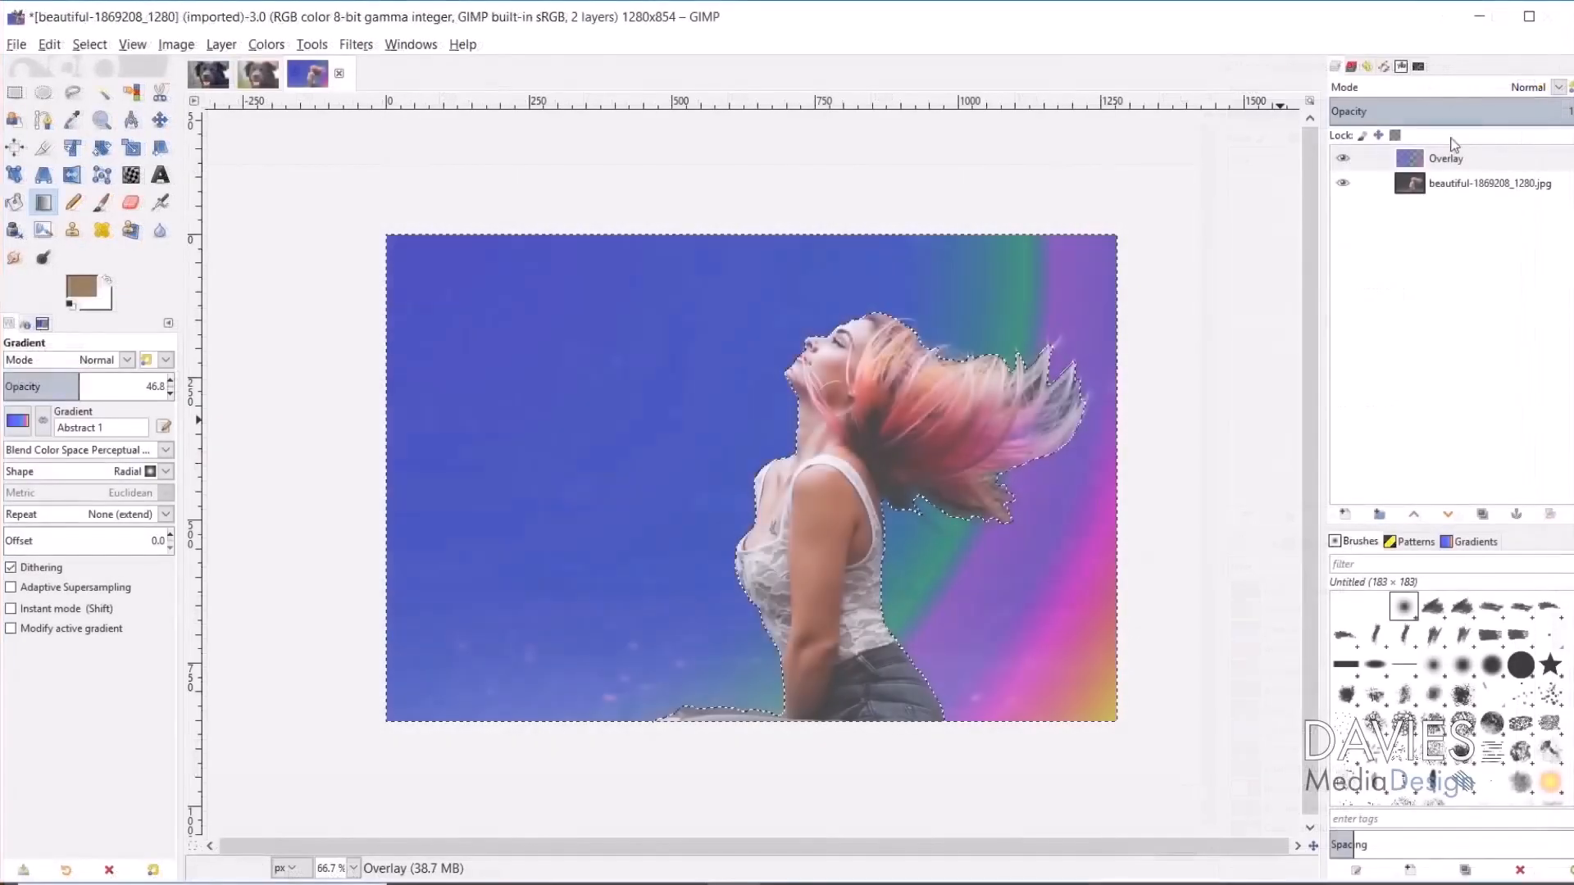
Step: Set the rainbow Overlay layer's blending mode to Soft light
{"action": "left_click", "coordinate": [1445, 159]}
{"action": "left_click", "coordinate": [1558, 87]}
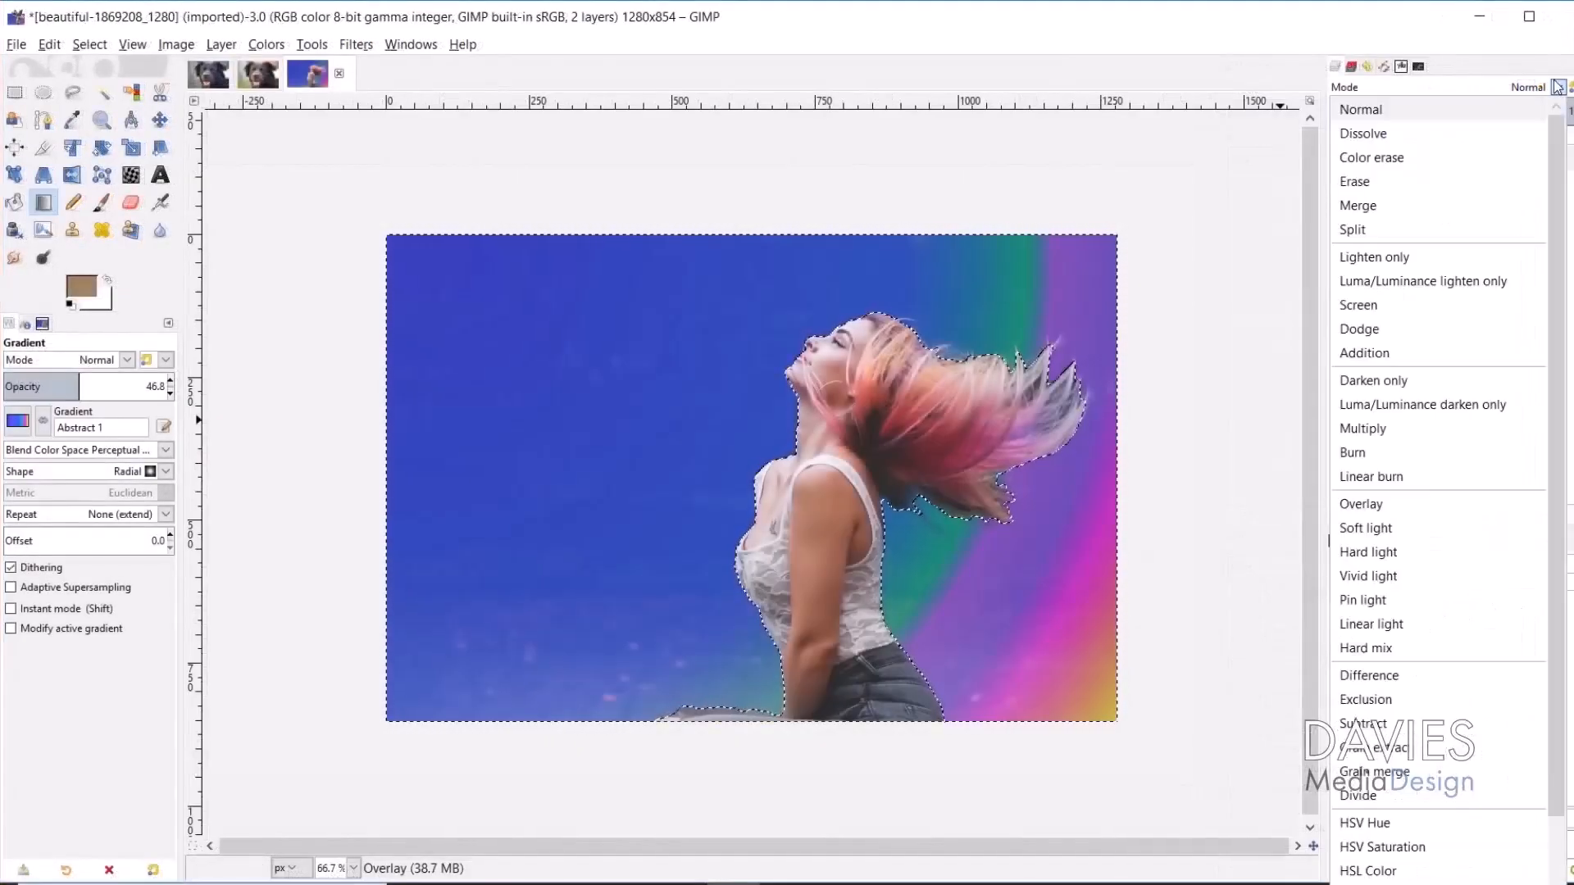
{"action": "left_click", "coordinate": [1376, 529]}
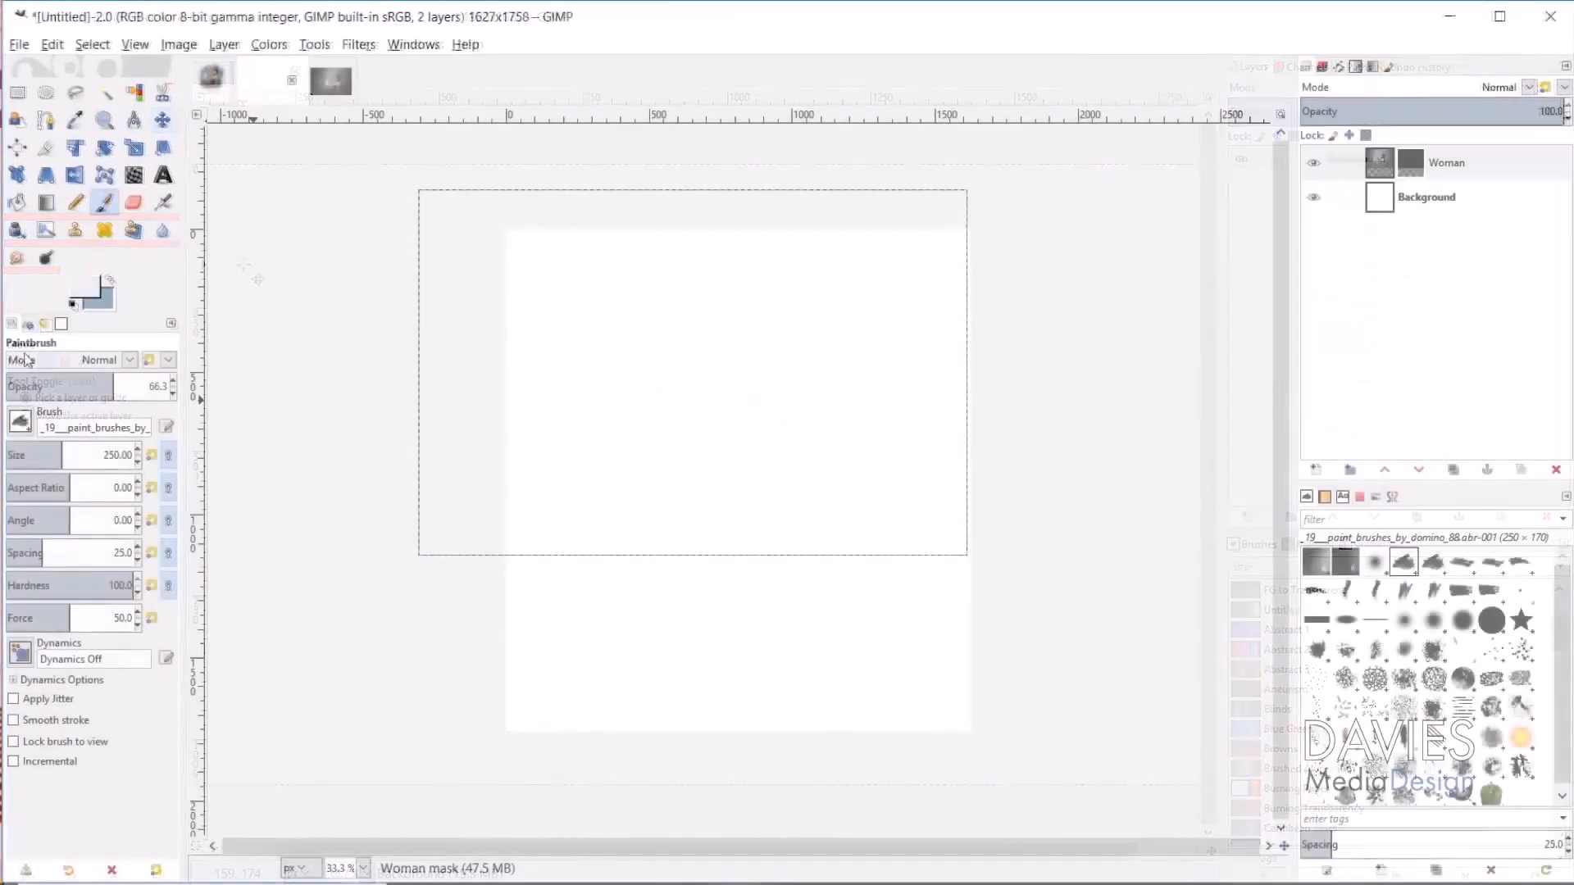
Step: Paint on the Woman layer mask to reveal her face and more of the photo
{"action": "mouse_move", "coordinate": [722, 328]}
{"action": "left_mouse_down"}
{"action": "mouse_move", "coordinate": [793, 374]}
{"action": "mouse_move", "coordinate": [632, 421]}
{"action": "left_mouse_up"}
{"action": "left_click", "coordinate": [633, 422]}
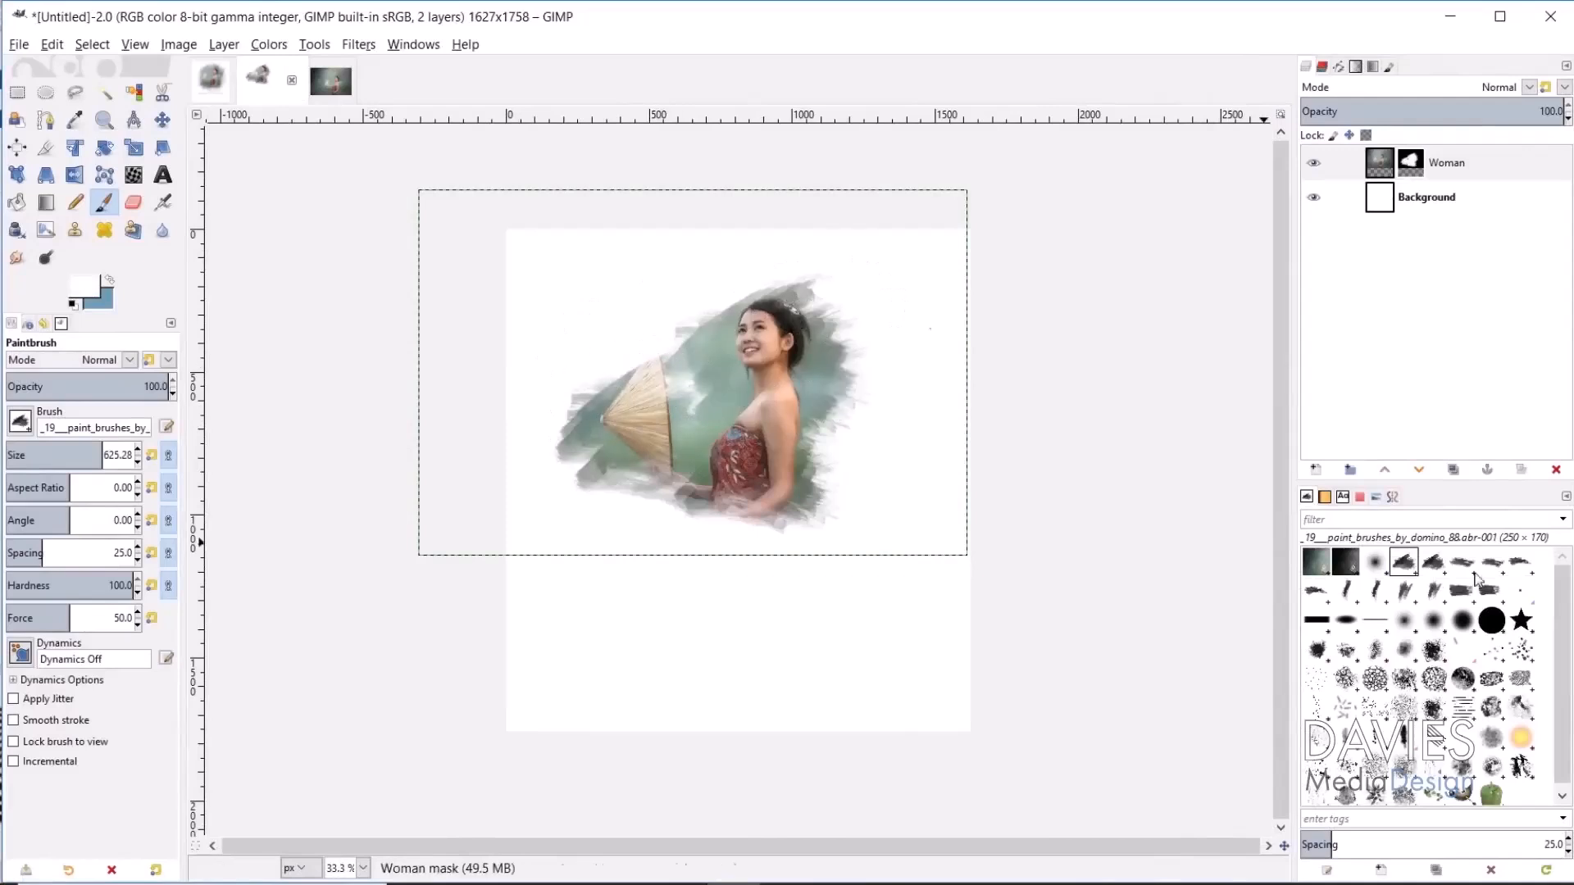
{"action": "left_click", "coordinate": [1462, 562]}
{"action": "left_click", "coordinate": [689, 328]}
{"action": "left_click", "coordinate": [814, 515]}
{"action": "left_click", "coordinate": [1433, 590]}
{"action": "left_click", "coordinate": [852, 410]}
{"action": "left_click", "coordinate": [700, 341]}
{"action": "left_click", "coordinate": [1462, 591]}
Step: Resize the brush and paint the mask edges with the Chalk 02 and Texture 01 brushes
{"action": "left_click", "coordinate": [78, 455]}
{"action": "left_click", "coordinate": [664, 308]}
{"action": "left_click", "coordinate": [749, 524]}
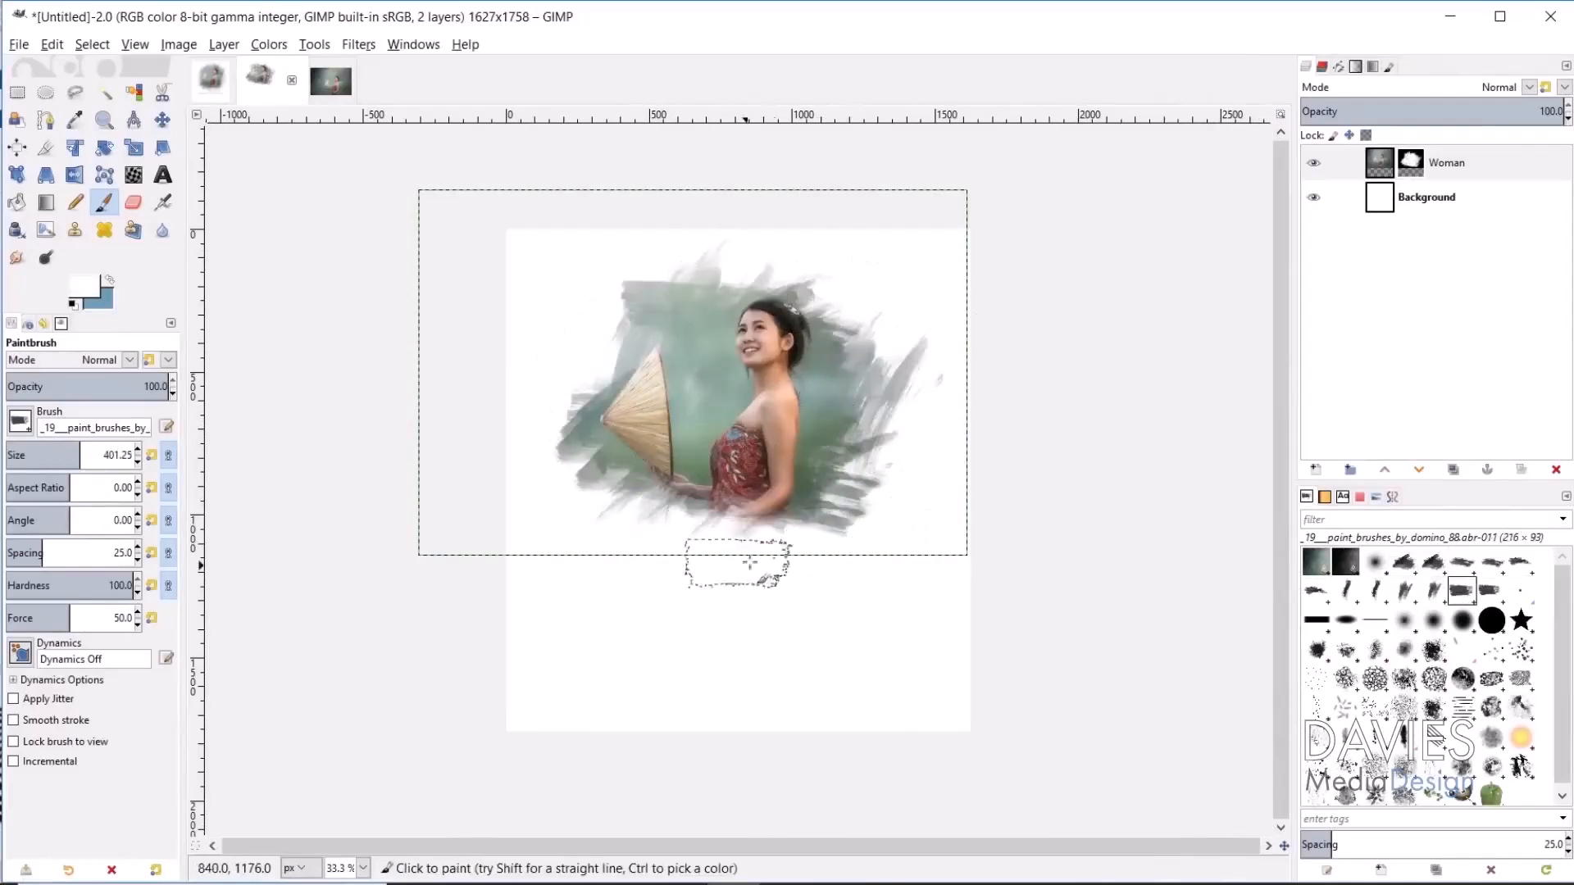
{"action": "left_click", "coordinate": [845, 502]}
{"action": "left_click", "coordinate": [1434, 679]}
{"action": "scroll", "coordinate": [1463, 738], "scroll_direction": "down", "scroll_amount": 1}
{"action": "left_click", "coordinate": [1462, 766]}
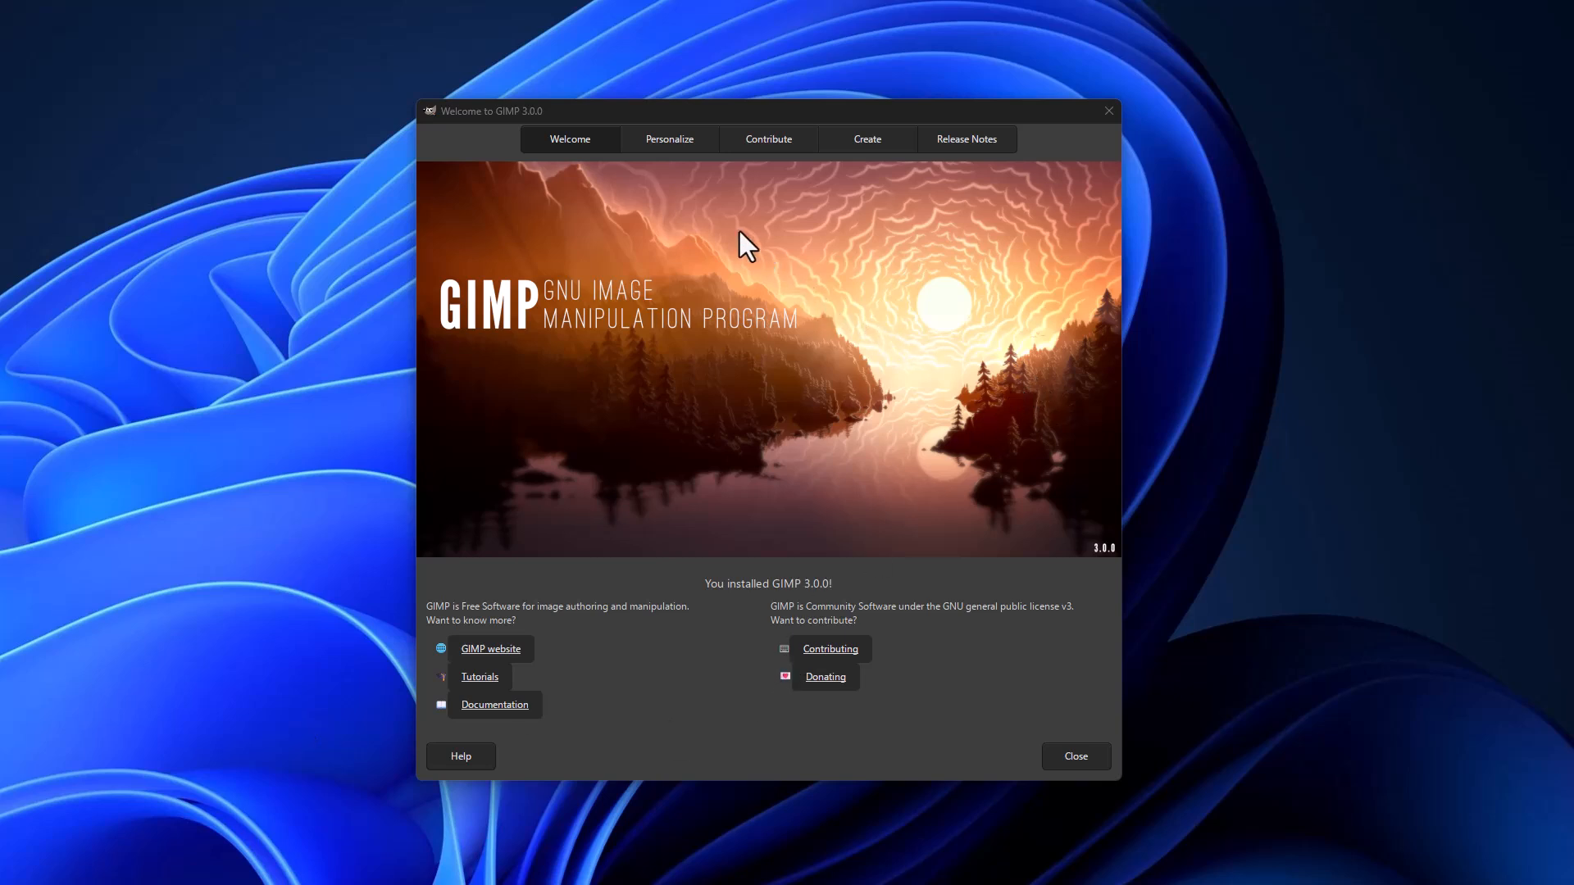
Step: Try the Middle Gray and Light Colors schemes, settling on Dark Colors
{"action": "left_click", "coordinate": [681, 138]}
{"action": "left_click", "coordinate": [555, 201]}
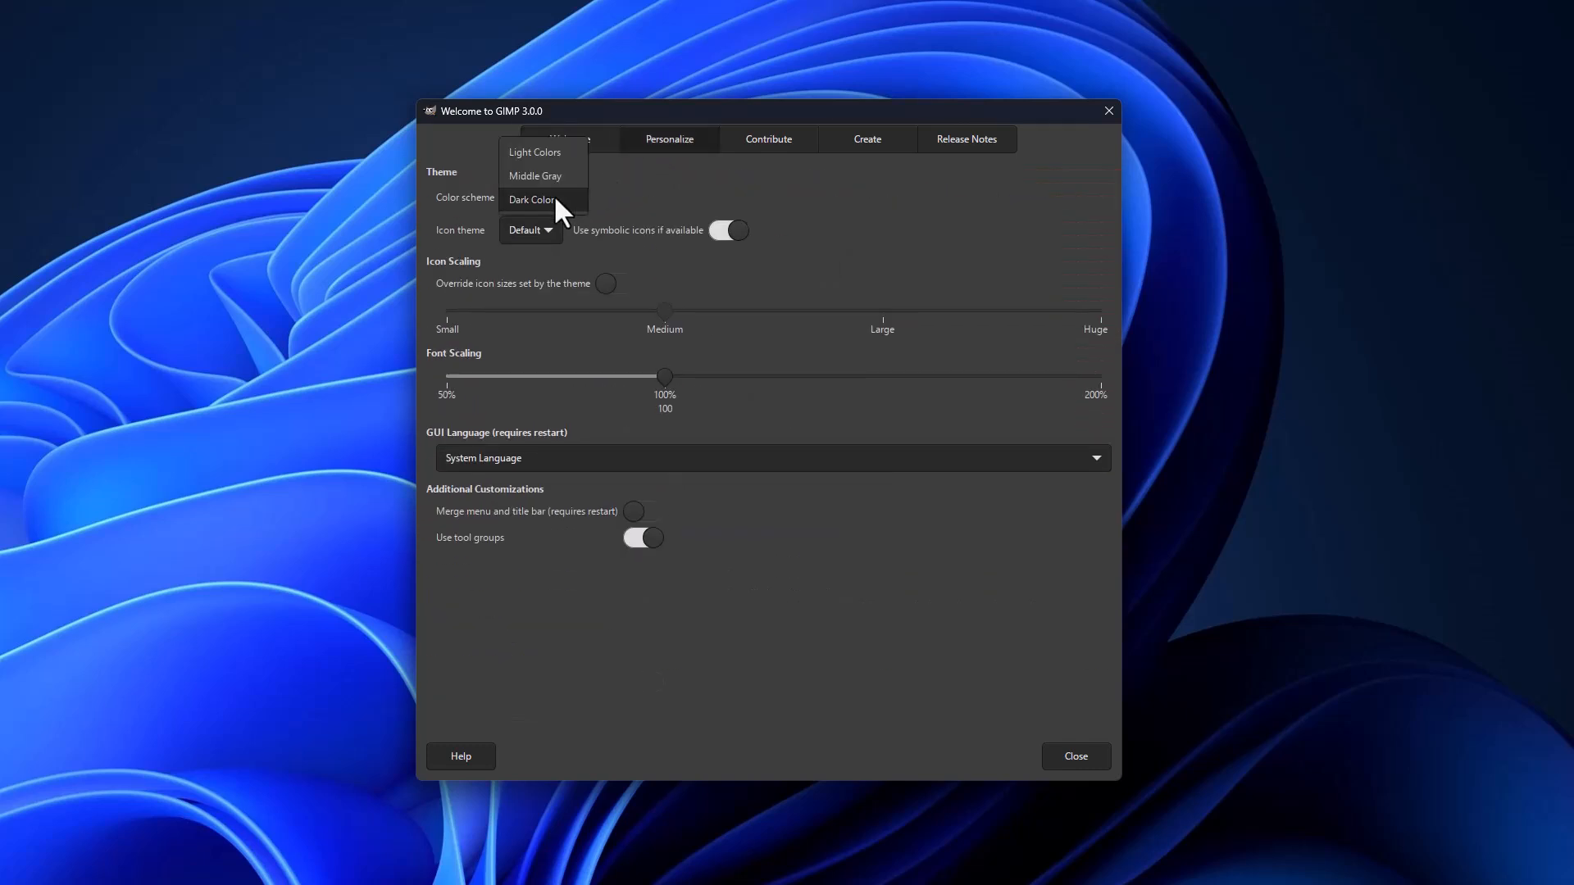
{"action": "left_click", "coordinate": [554, 175]}
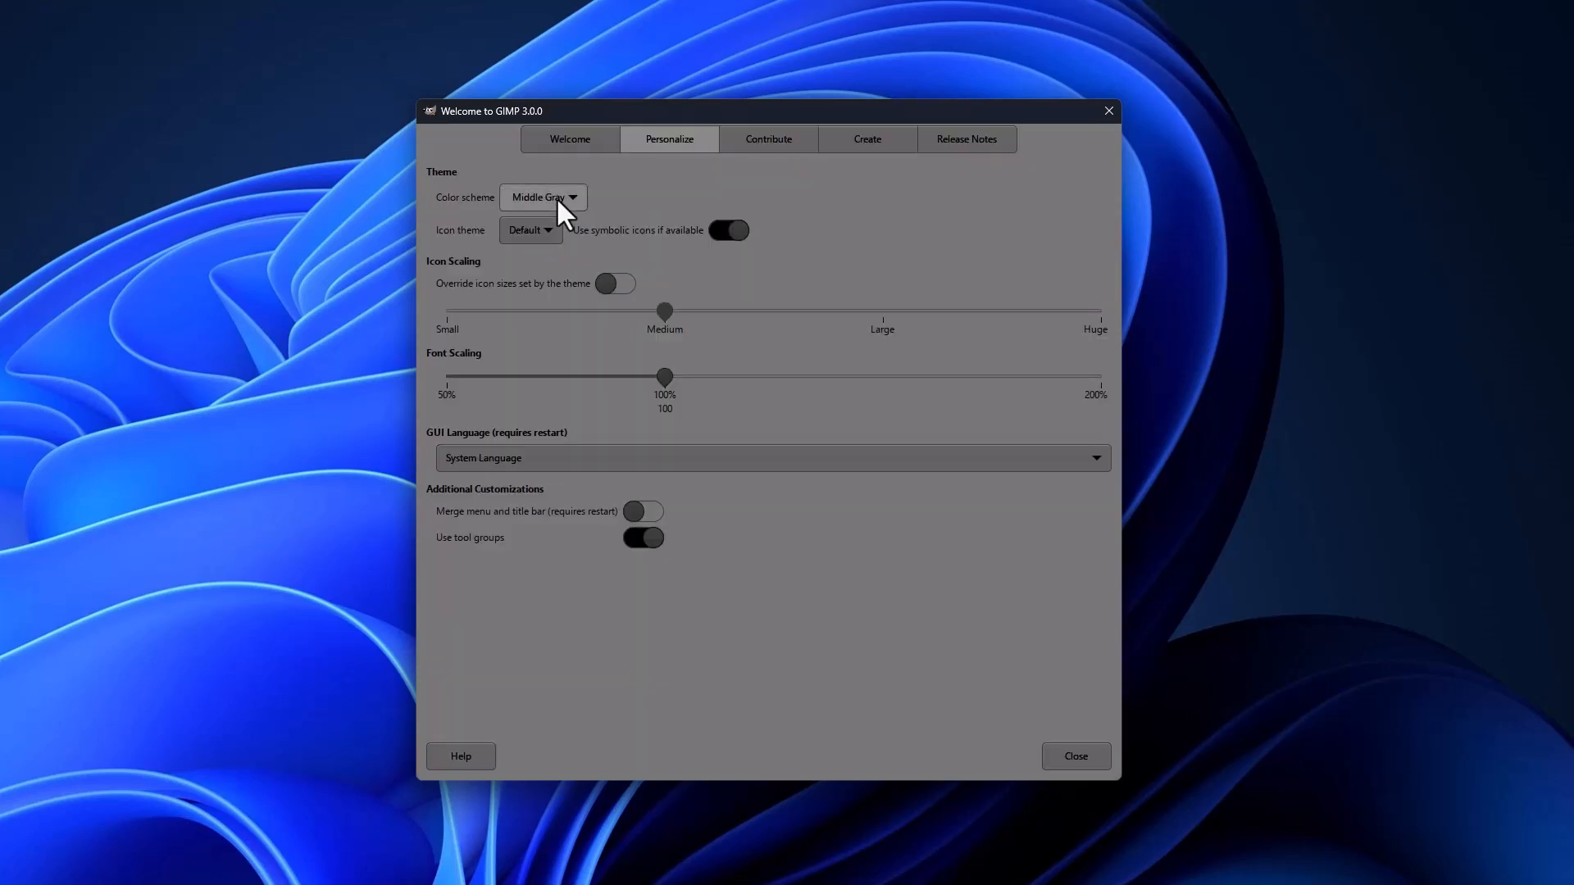
{"action": "left_click", "coordinate": [557, 198]}
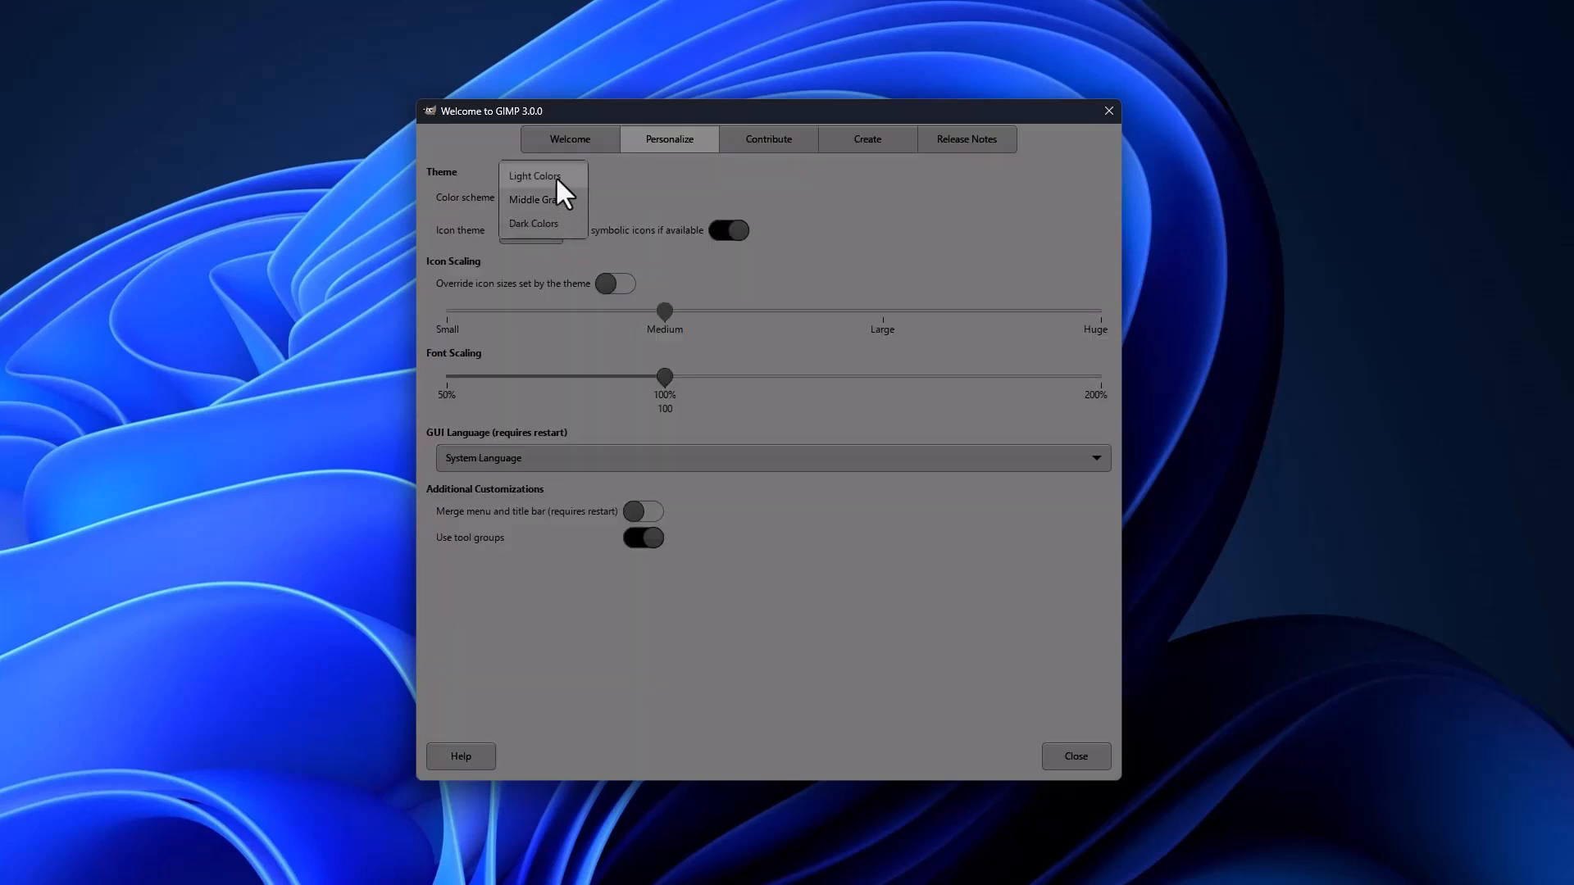
{"action": "left_click", "coordinate": [555, 175]}
{"action": "left_click", "coordinate": [558, 197]}
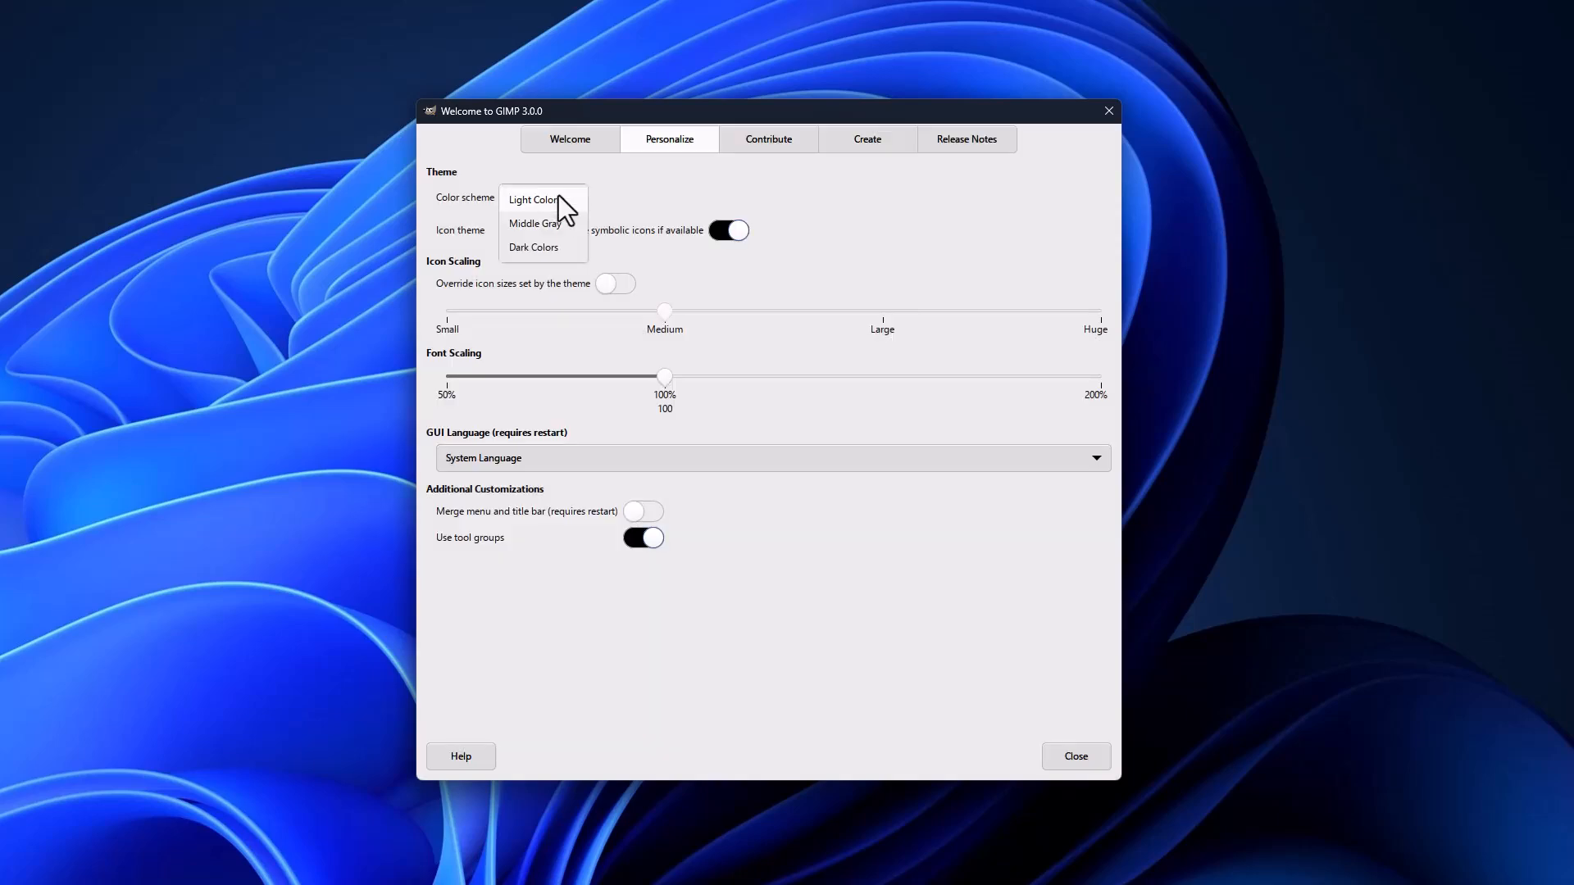
{"action": "left_click", "coordinate": [553, 238]}
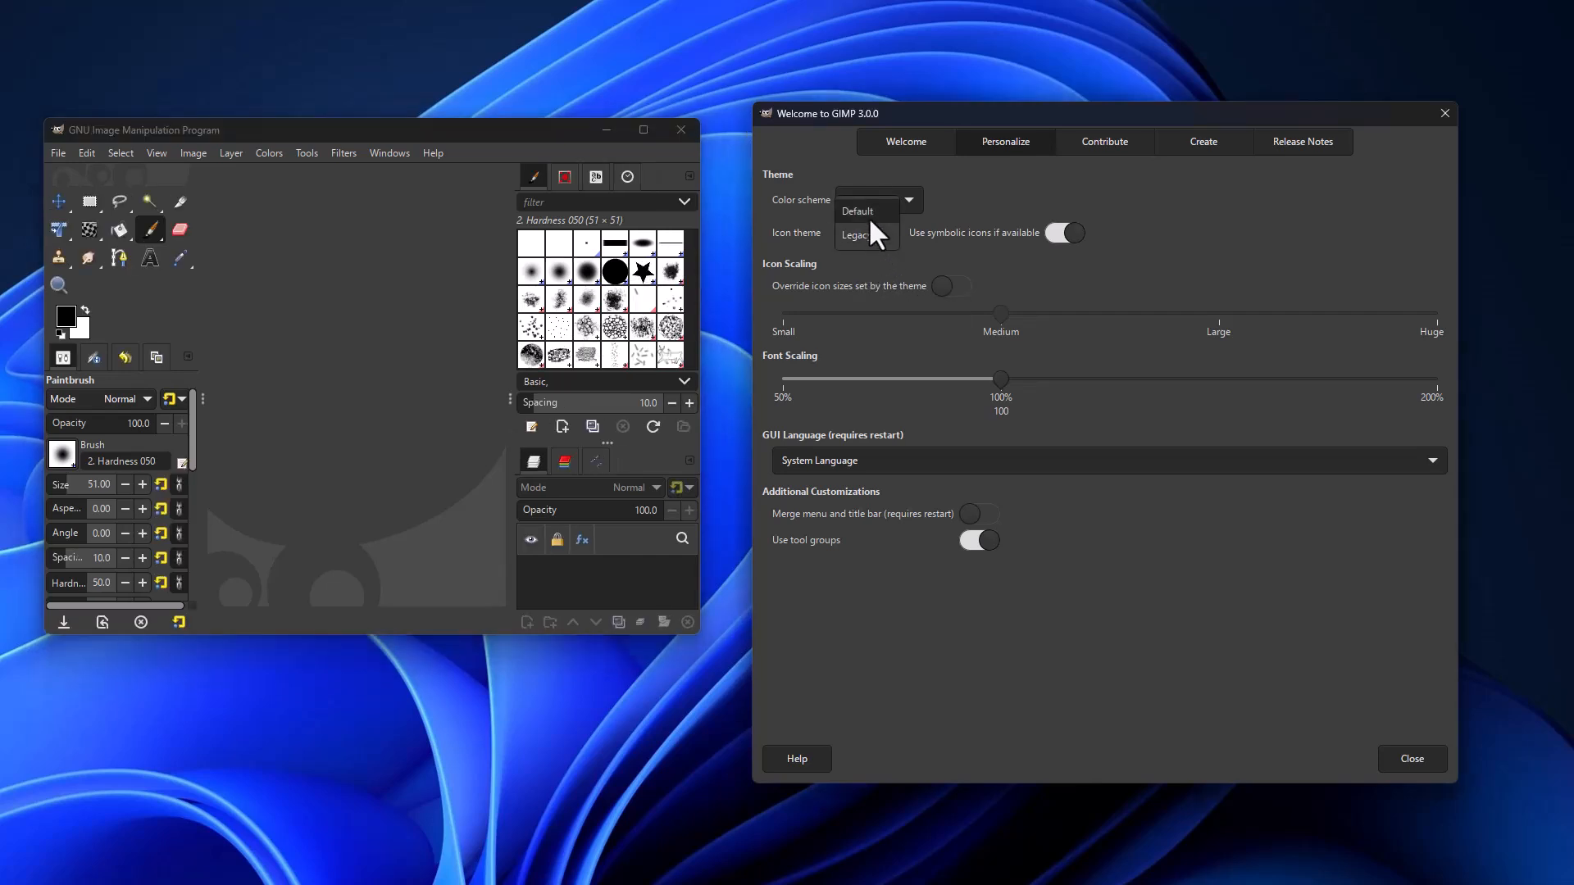
Step: Test Huge, Small and Medium icon sizes, then return to the theme's default icons
{"action": "scroll", "coordinate": [867, 214], "scroll_direction": "up", "scroll_amount": 1}
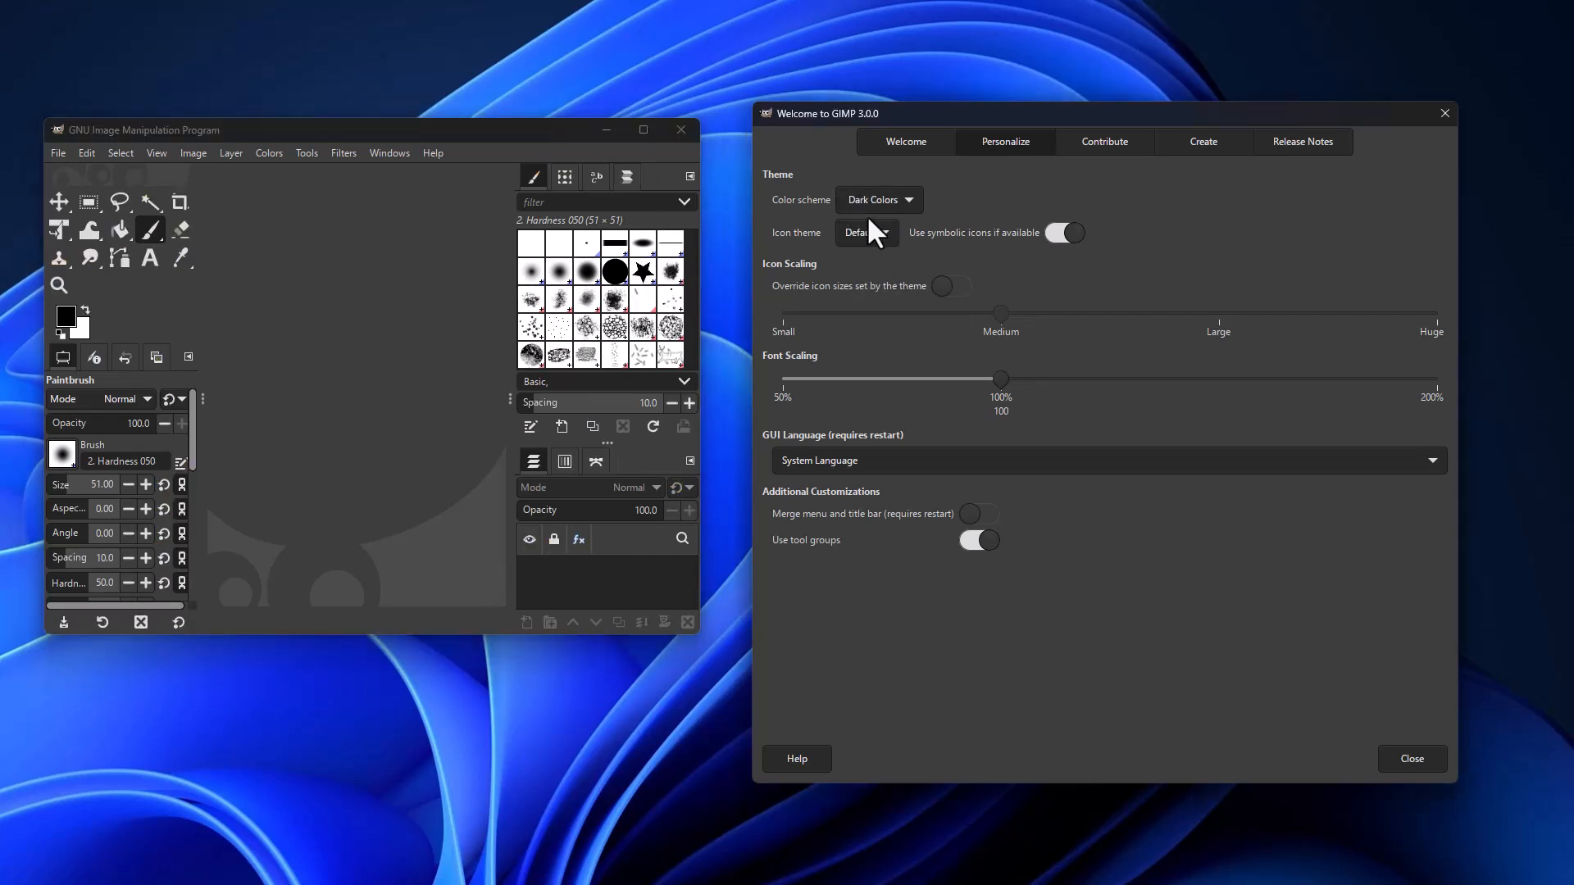
{"action": "left_click", "coordinate": [951, 286]}
{"action": "left_click", "coordinate": [1431, 302]}
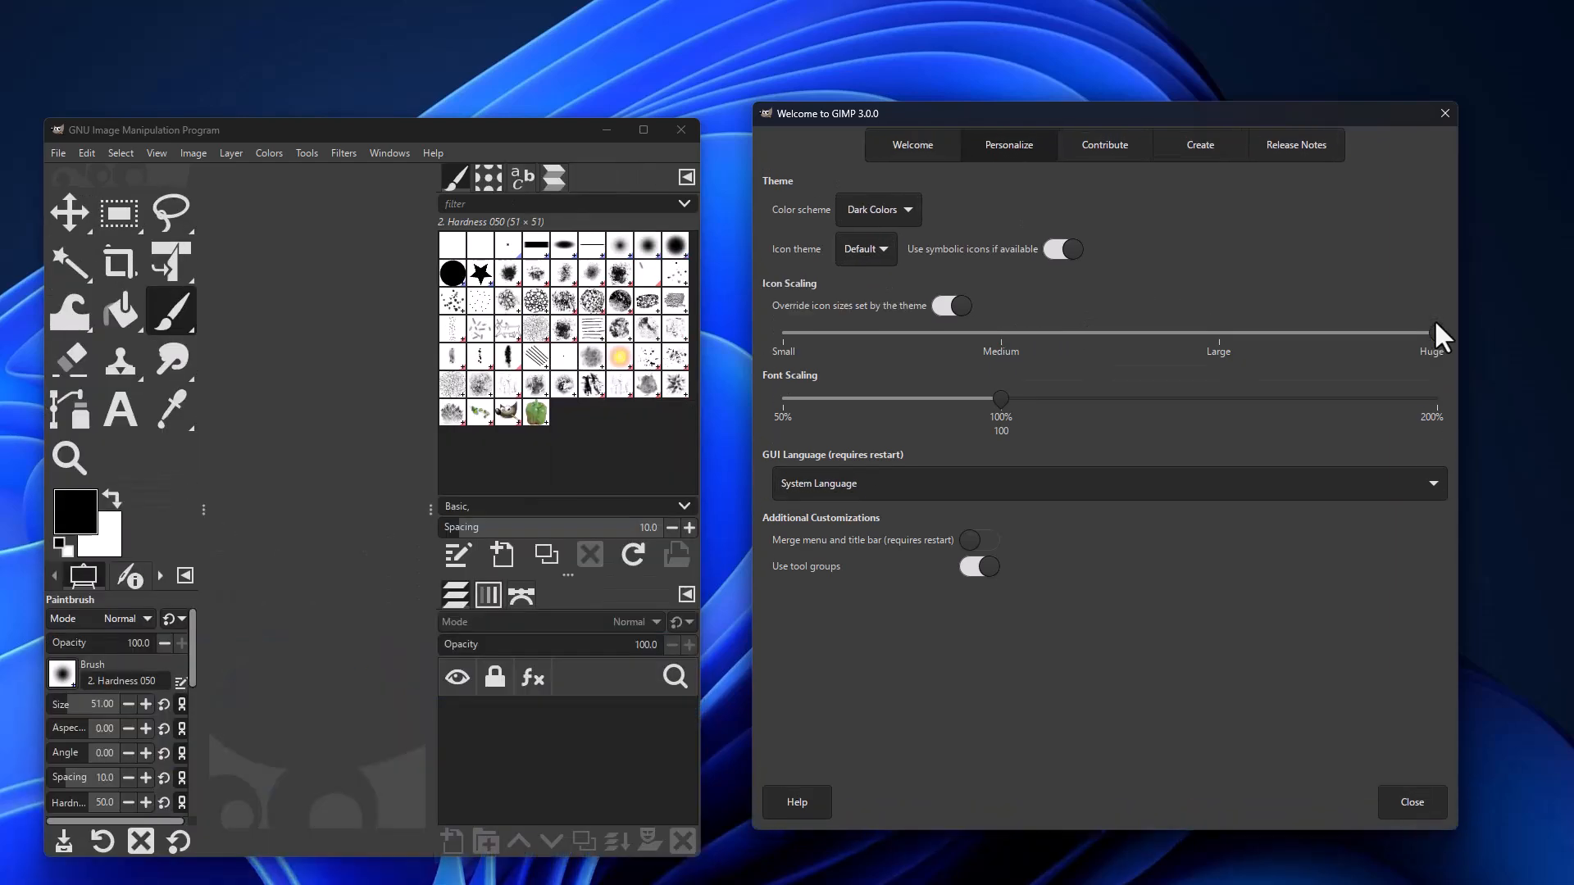
{"action": "left_click", "coordinate": [784, 332]}
{"action": "left_click", "coordinate": [1002, 302]}
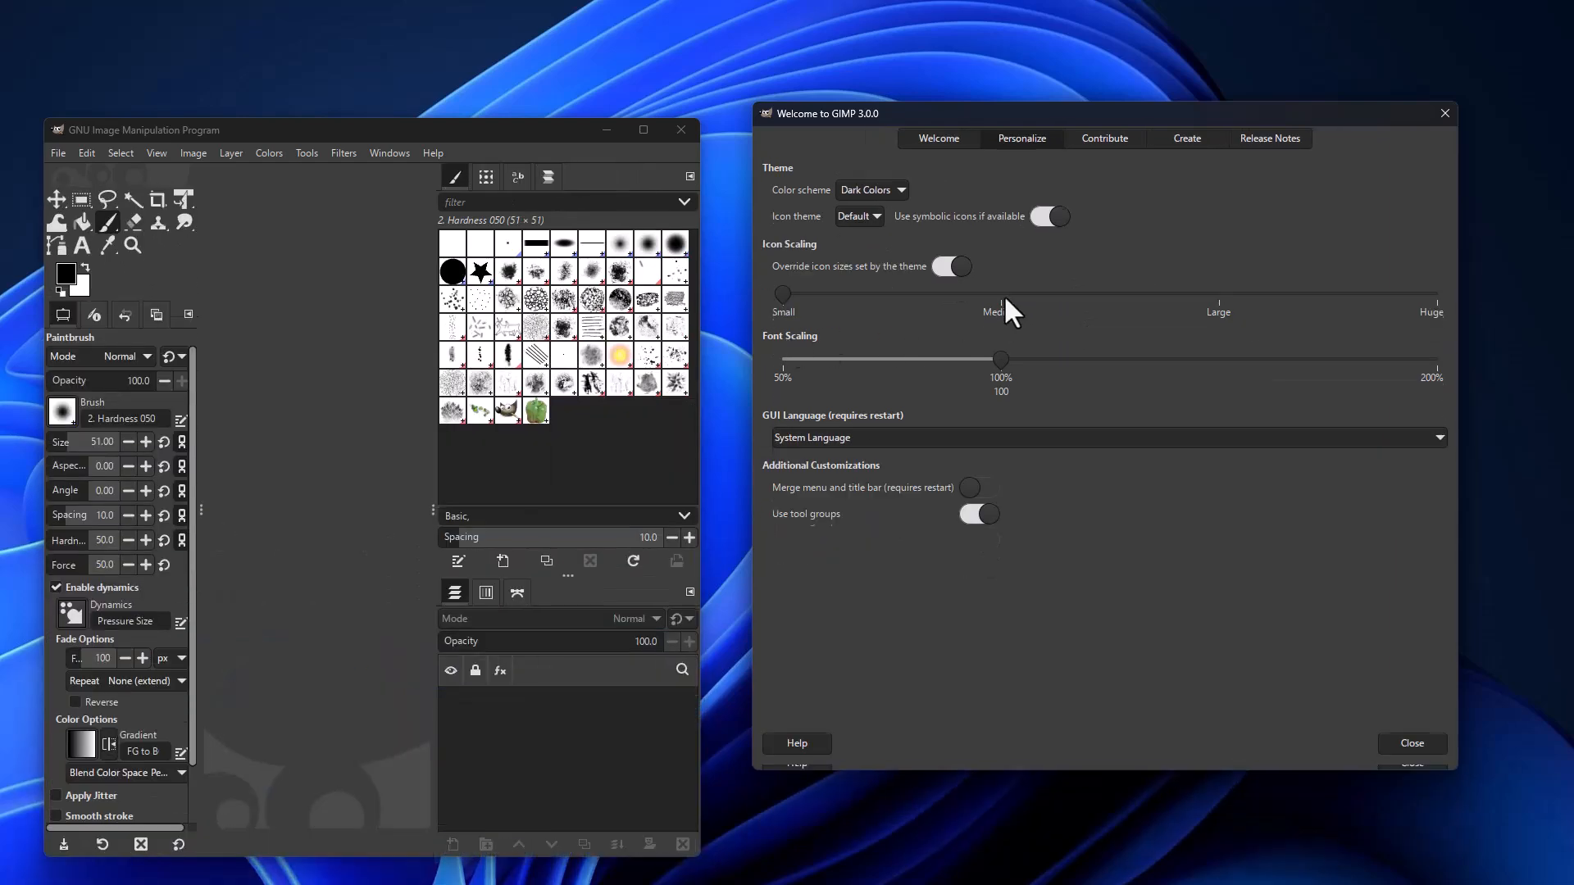
{"action": "left_click", "coordinate": [955, 286]}
Step: Scale interface text to 125%, close the Welcome dialog, and widen the main window
{"action": "left_click_drag", "start_coordinate": [1002, 380], "coordinate": [1001, 432]}
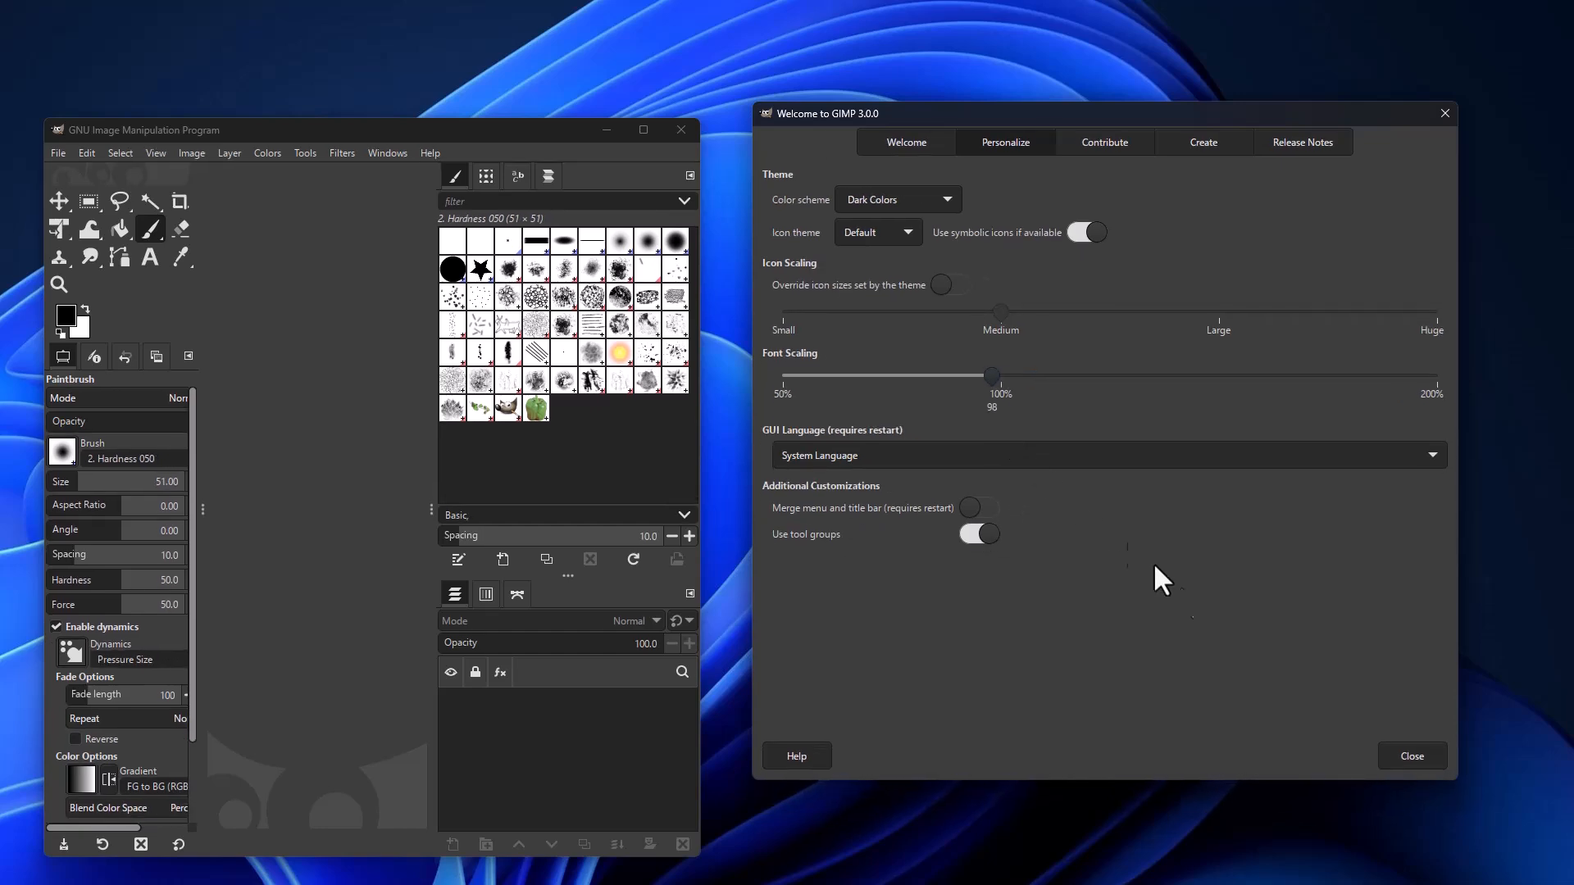
{"action": "key", "text": "Escape"}
{"action": "left_click_drag", "start_coordinate": [715, 356], "coordinate": [1568, 432]}
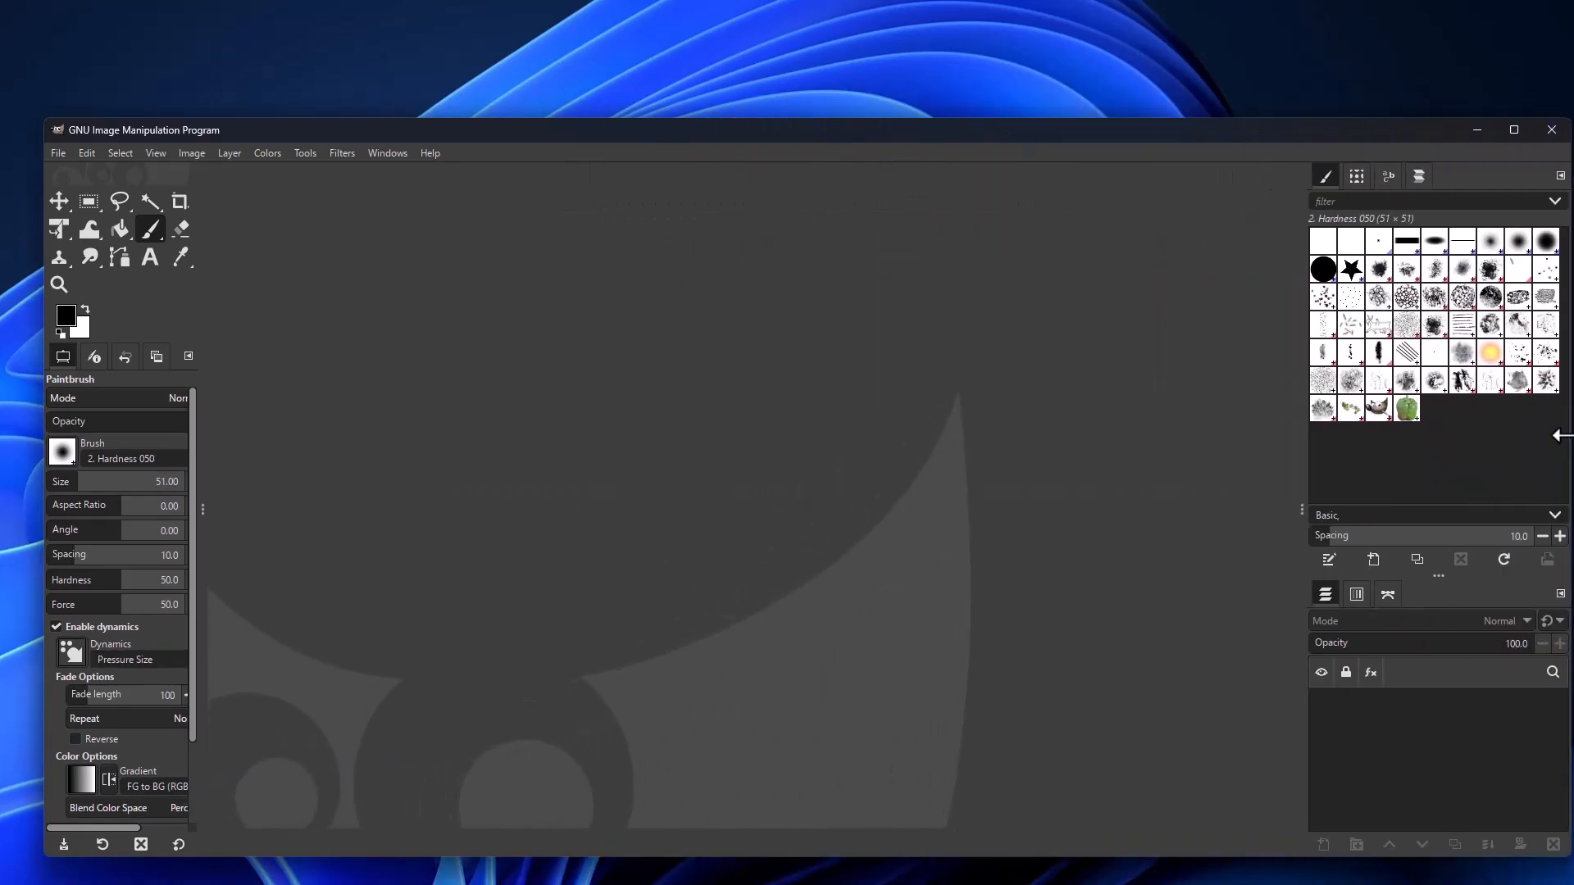
Step: Apply Hue-Saturation to the kitten with Hue 31.8 and Saturation -26.2, then launch Hue-Chroma
{"action": "left_click_drag", "start_coordinate": [46, 122], "coordinate": [4, 9]}
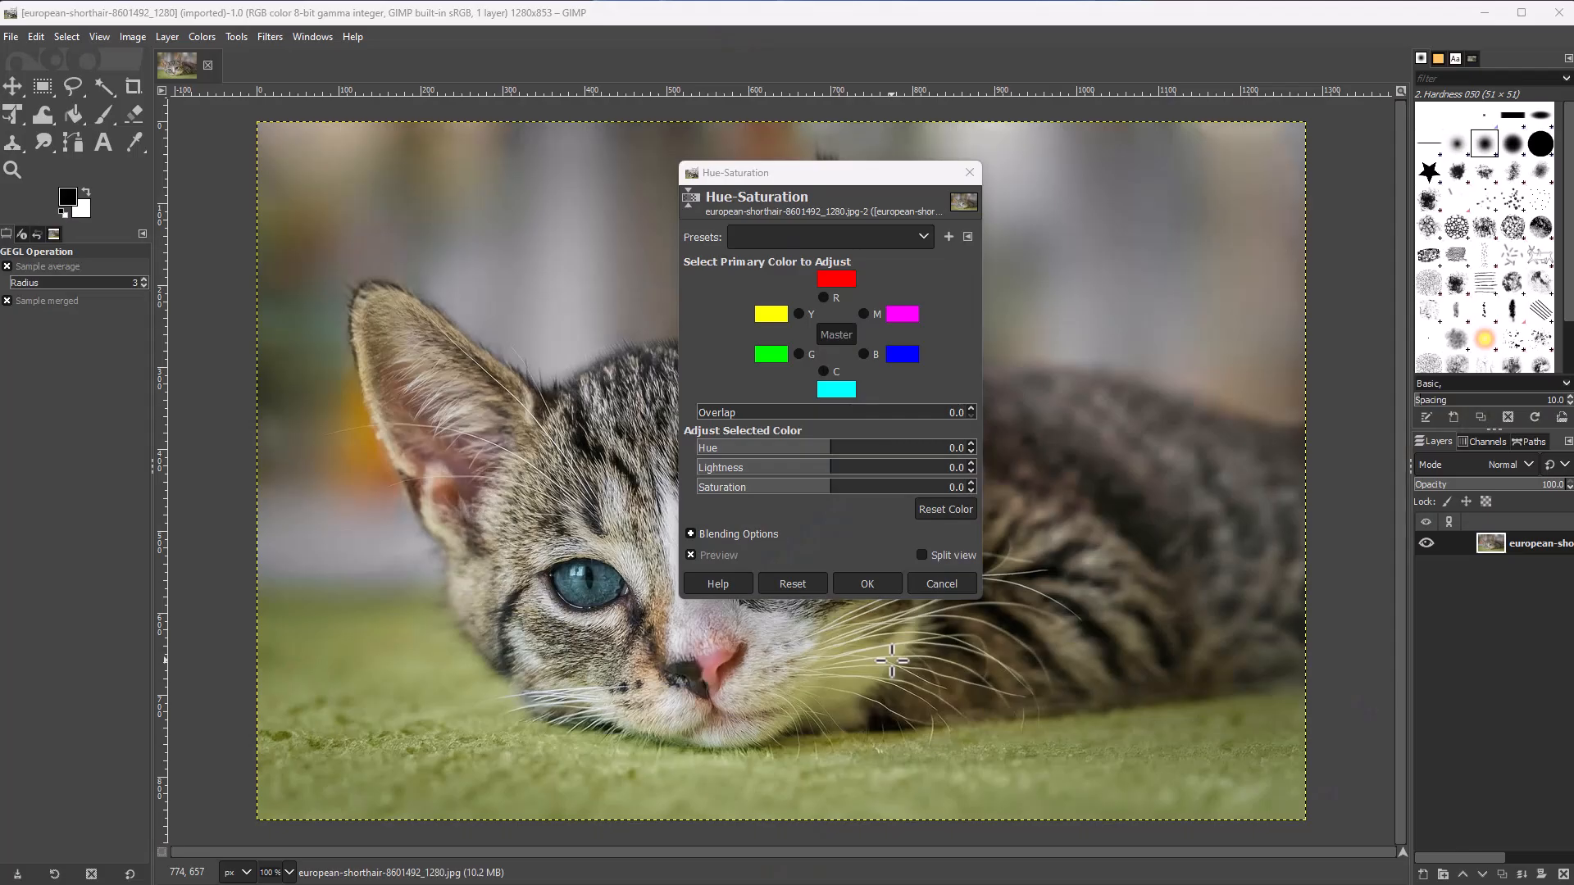
{"action": "left_click_drag", "start_coordinate": [833, 444], "coordinate": [796, 487]}
{"action": "left_click", "coordinate": [809, 467]}
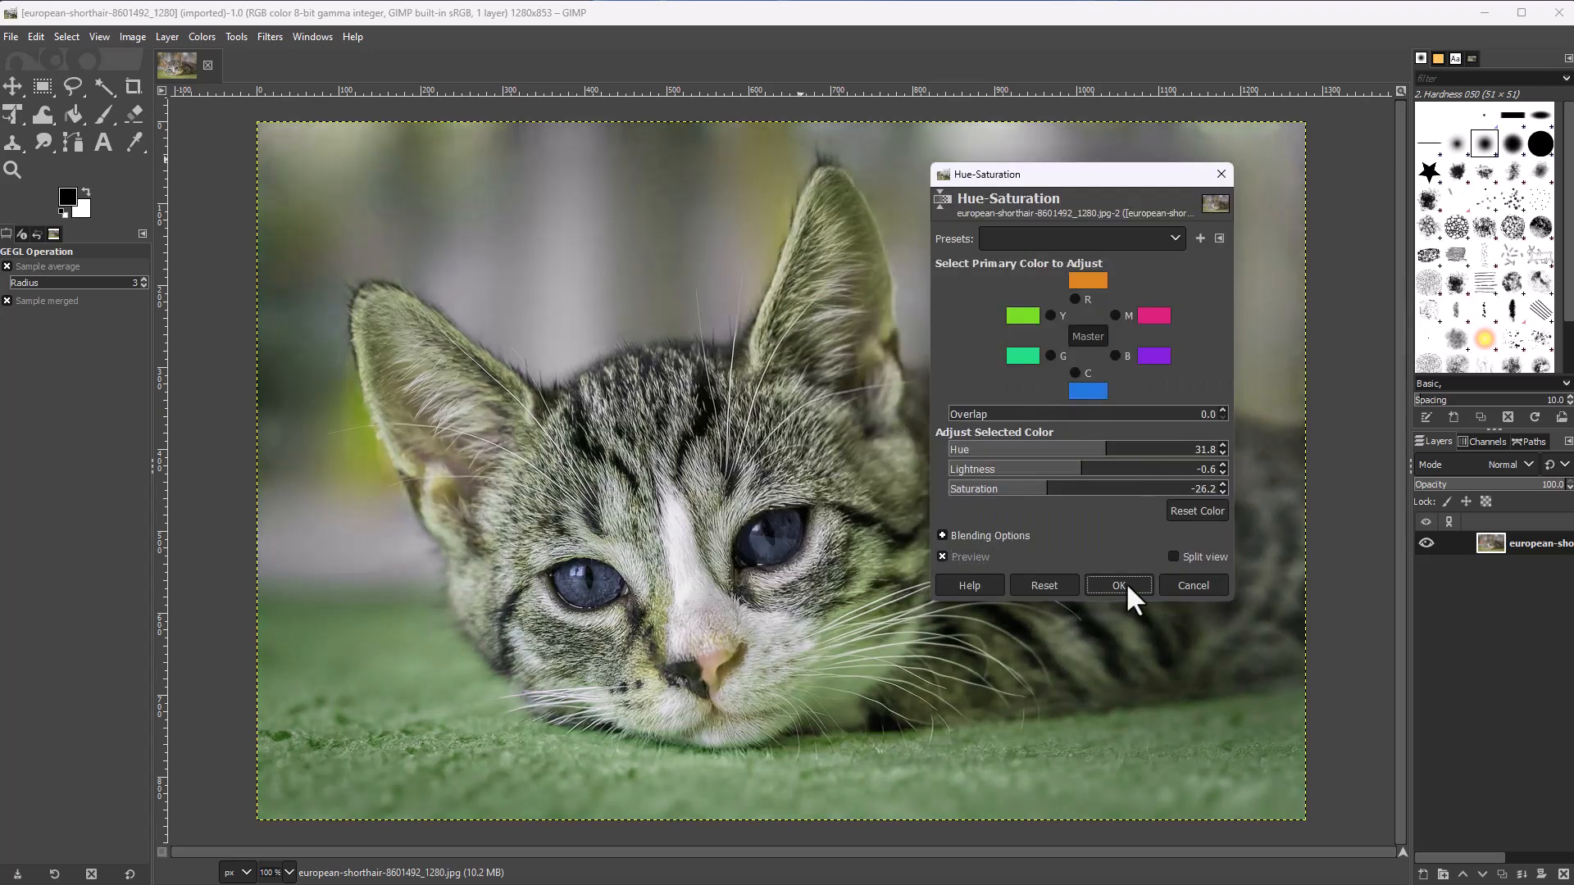
{"action": "left_click", "coordinate": [1125, 584]}
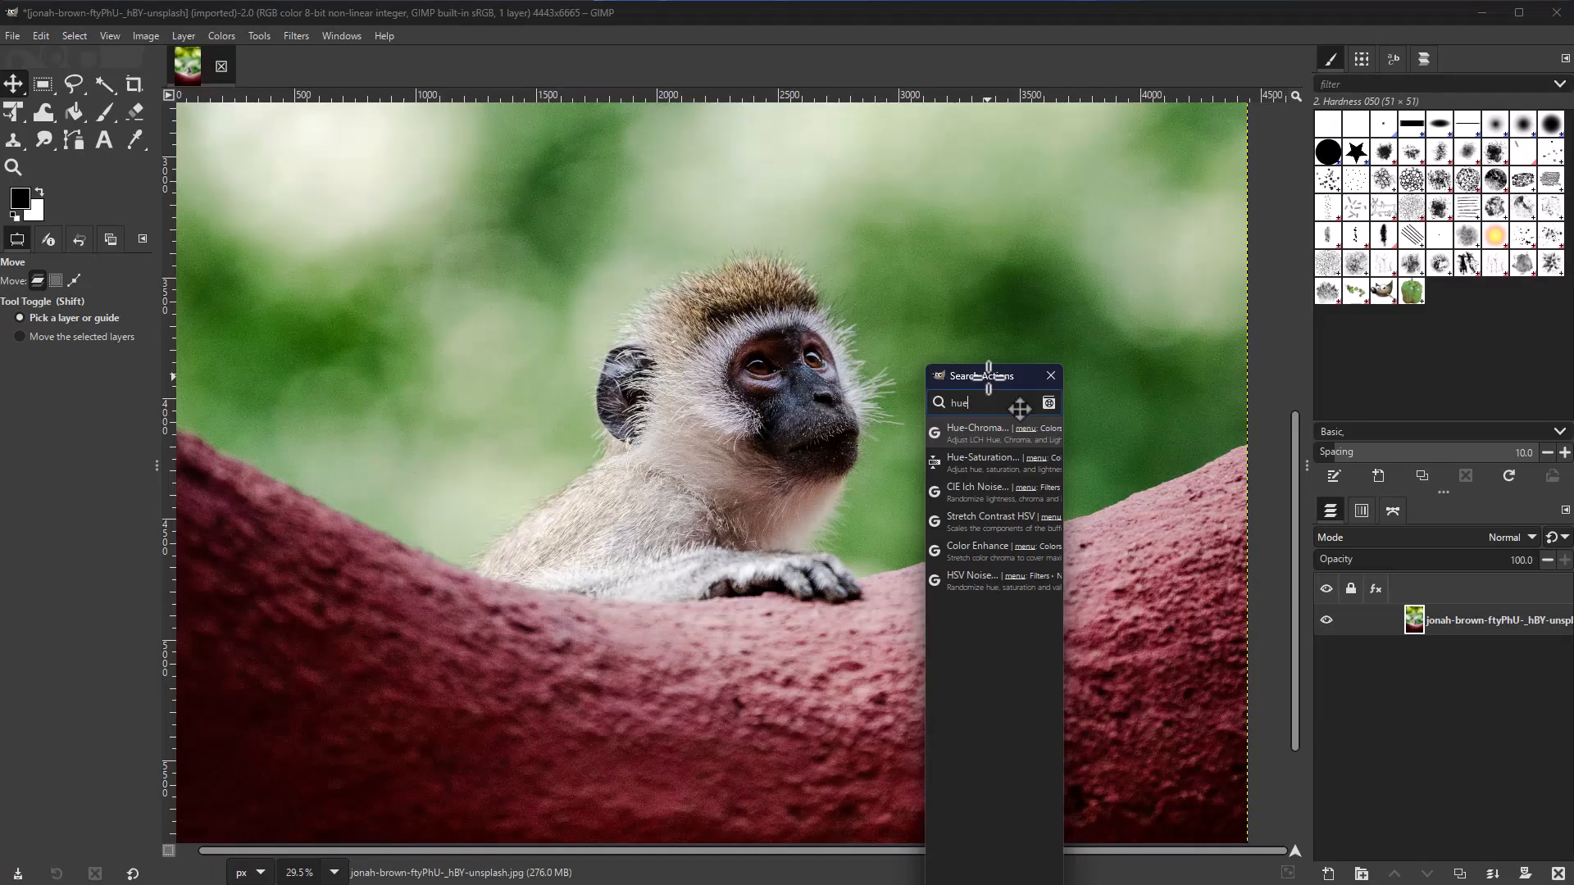
{"action": "key", "text": "Return"}
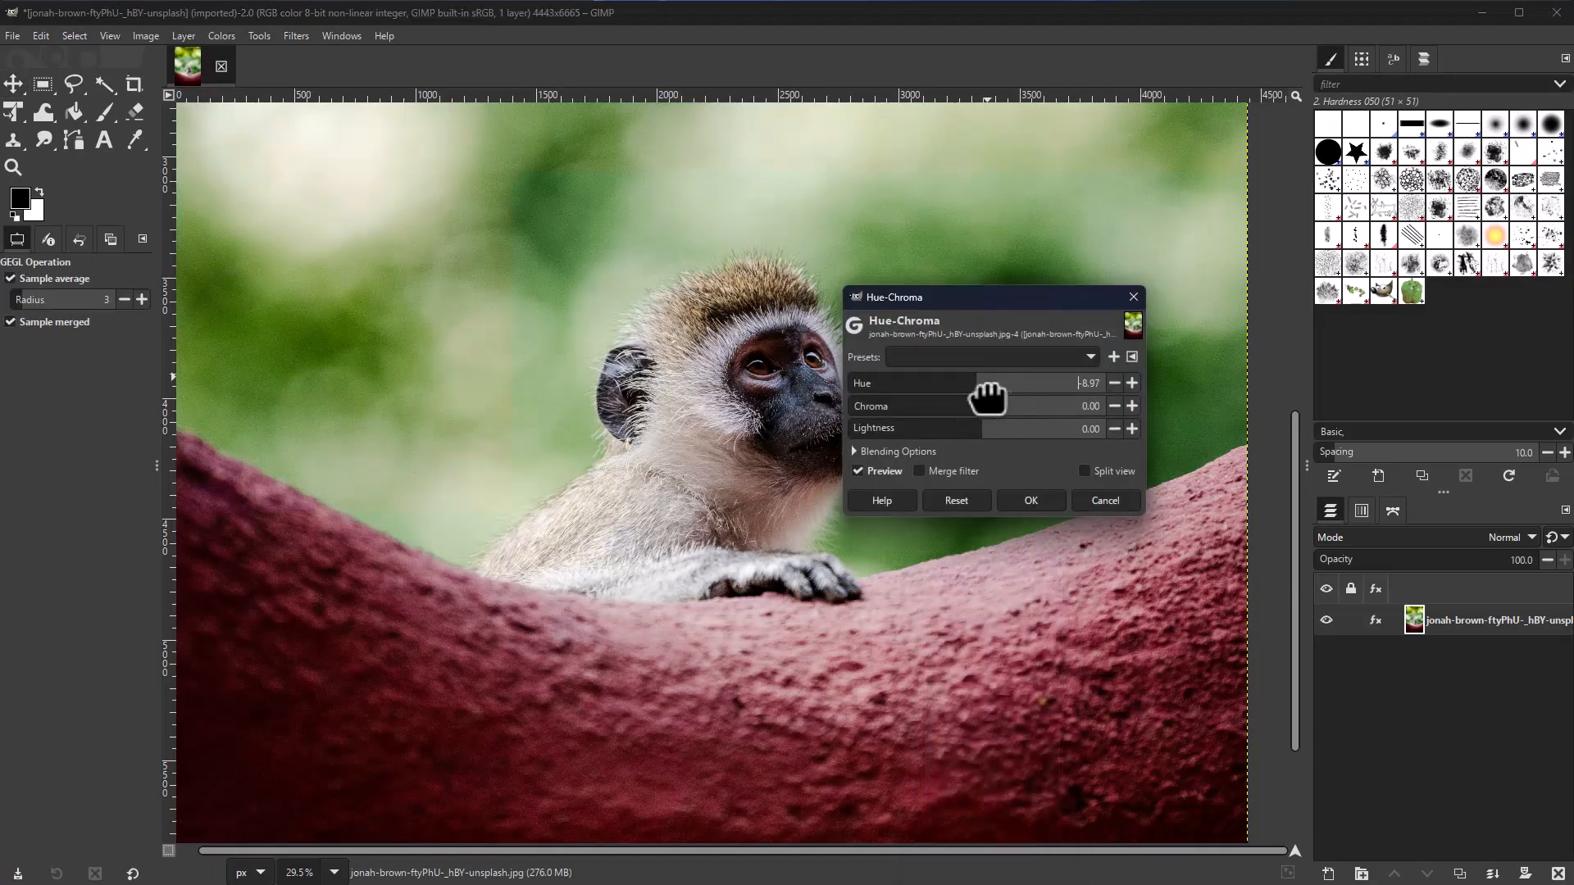
Step: Apply Hue-Chroma to the monkey with Hue 50.83 and adjusted lightness, then check its effects list
{"action": "left_click_drag", "start_coordinate": [1025, 392], "coordinate": [992, 390]}
{"action": "scroll", "coordinate": [611, 585], "scroll_direction": "down", "scroll_amount": 2}
{"action": "left_click", "coordinate": [988, 428]}
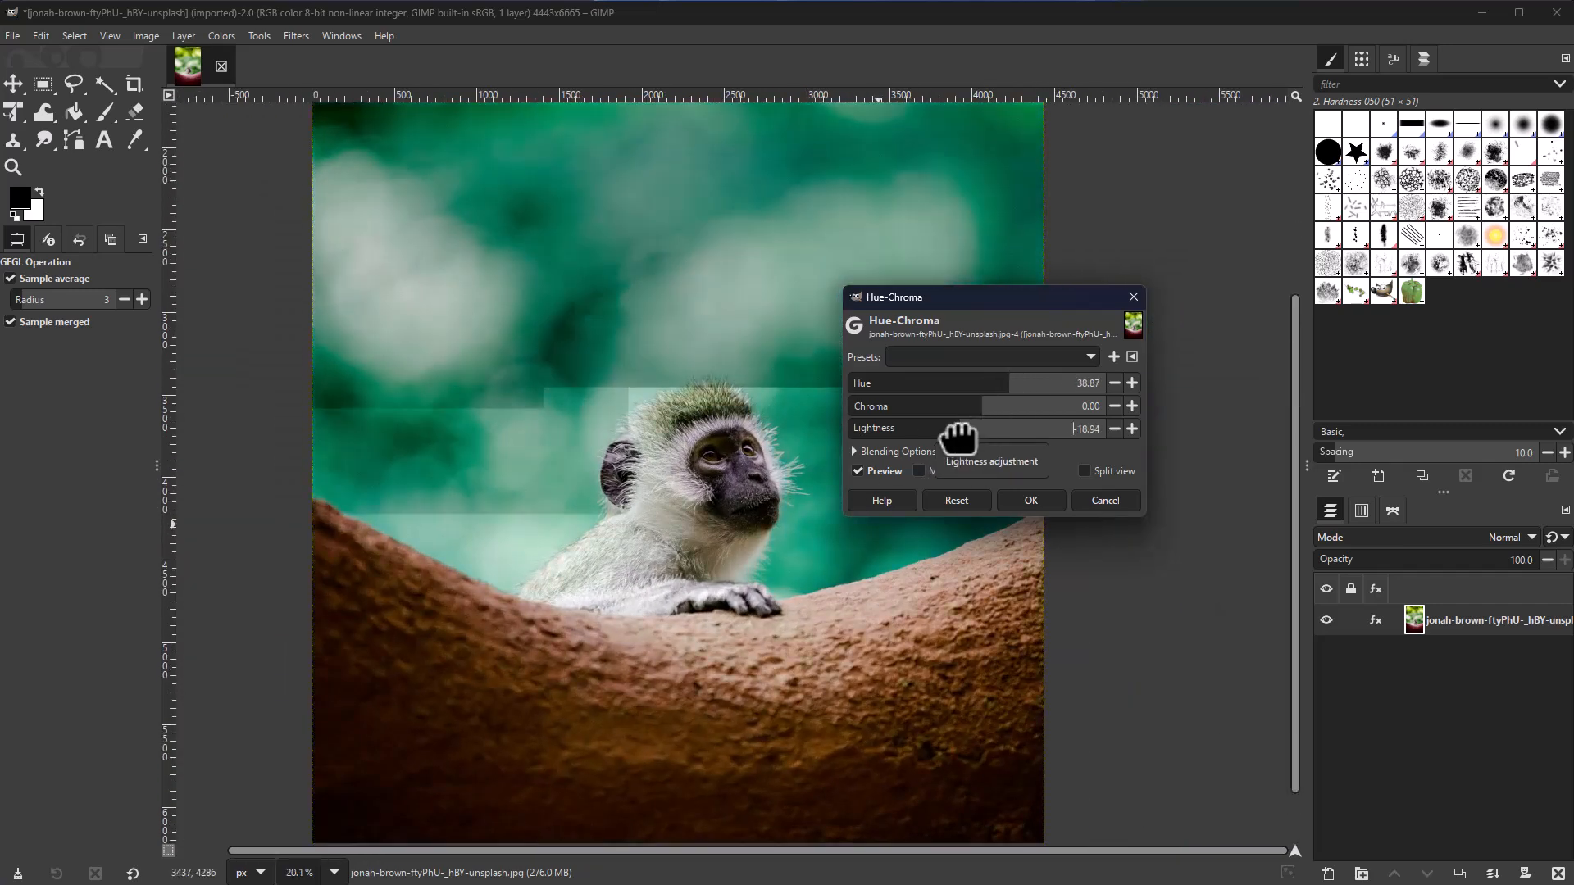
{"action": "left_click", "coordinate": [1041, 498]}
{"action": "left_click", "coordinate": [1376, 621]}
{"action": "left_click", "coordinate": [1415, 747]}
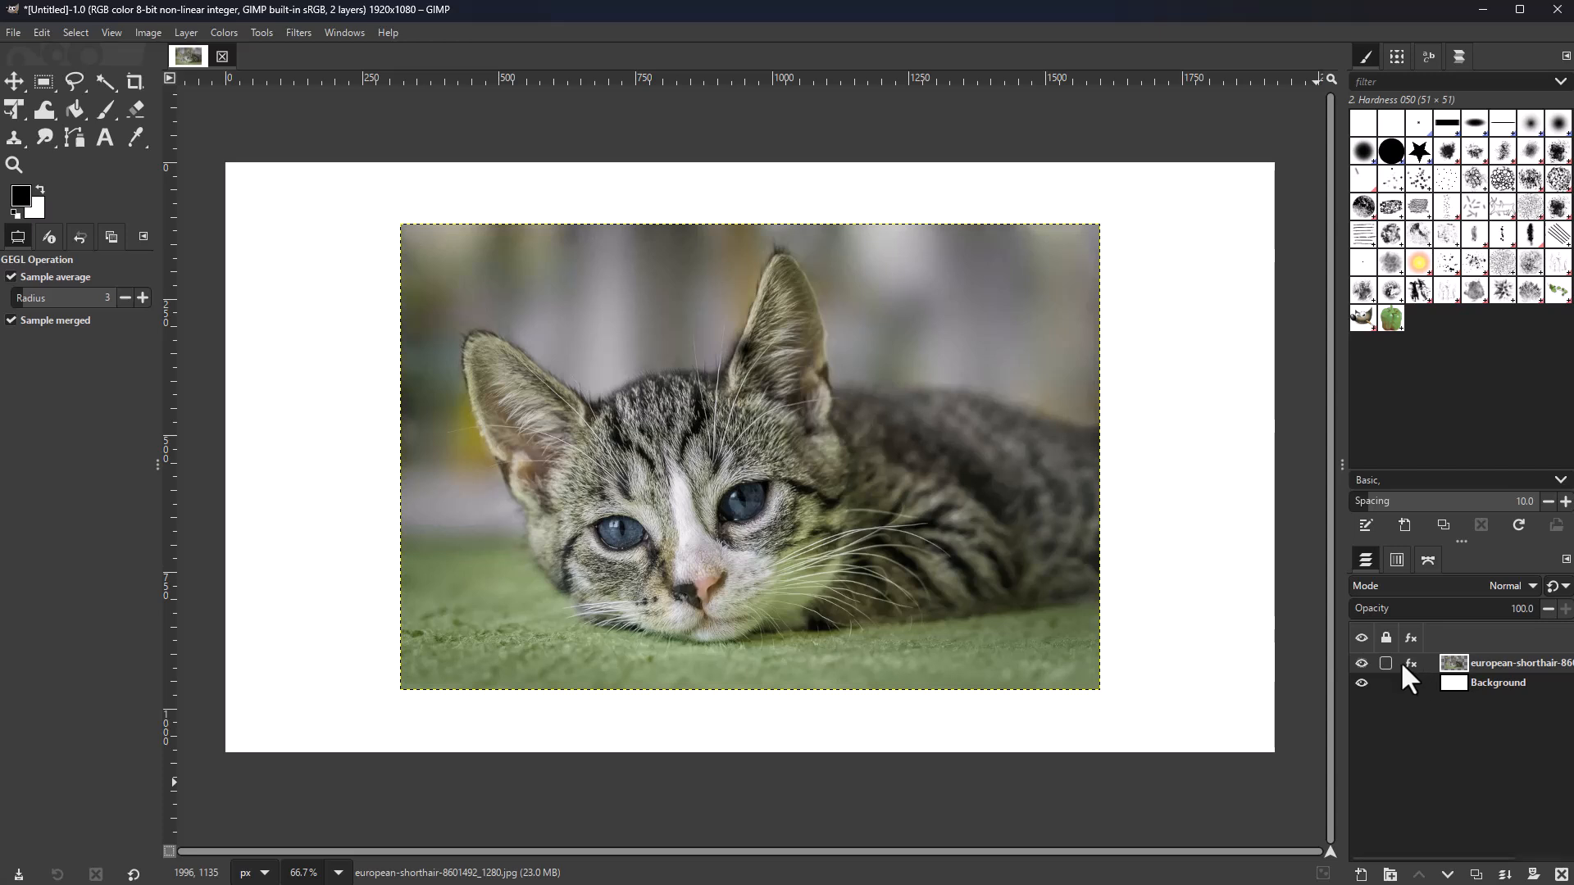
Step: Change the kitten layer's Hue-Saturation effect to Hue -86.6 and compare it off and on
{"action": "left_click", "coordinate": [1410, 659]}
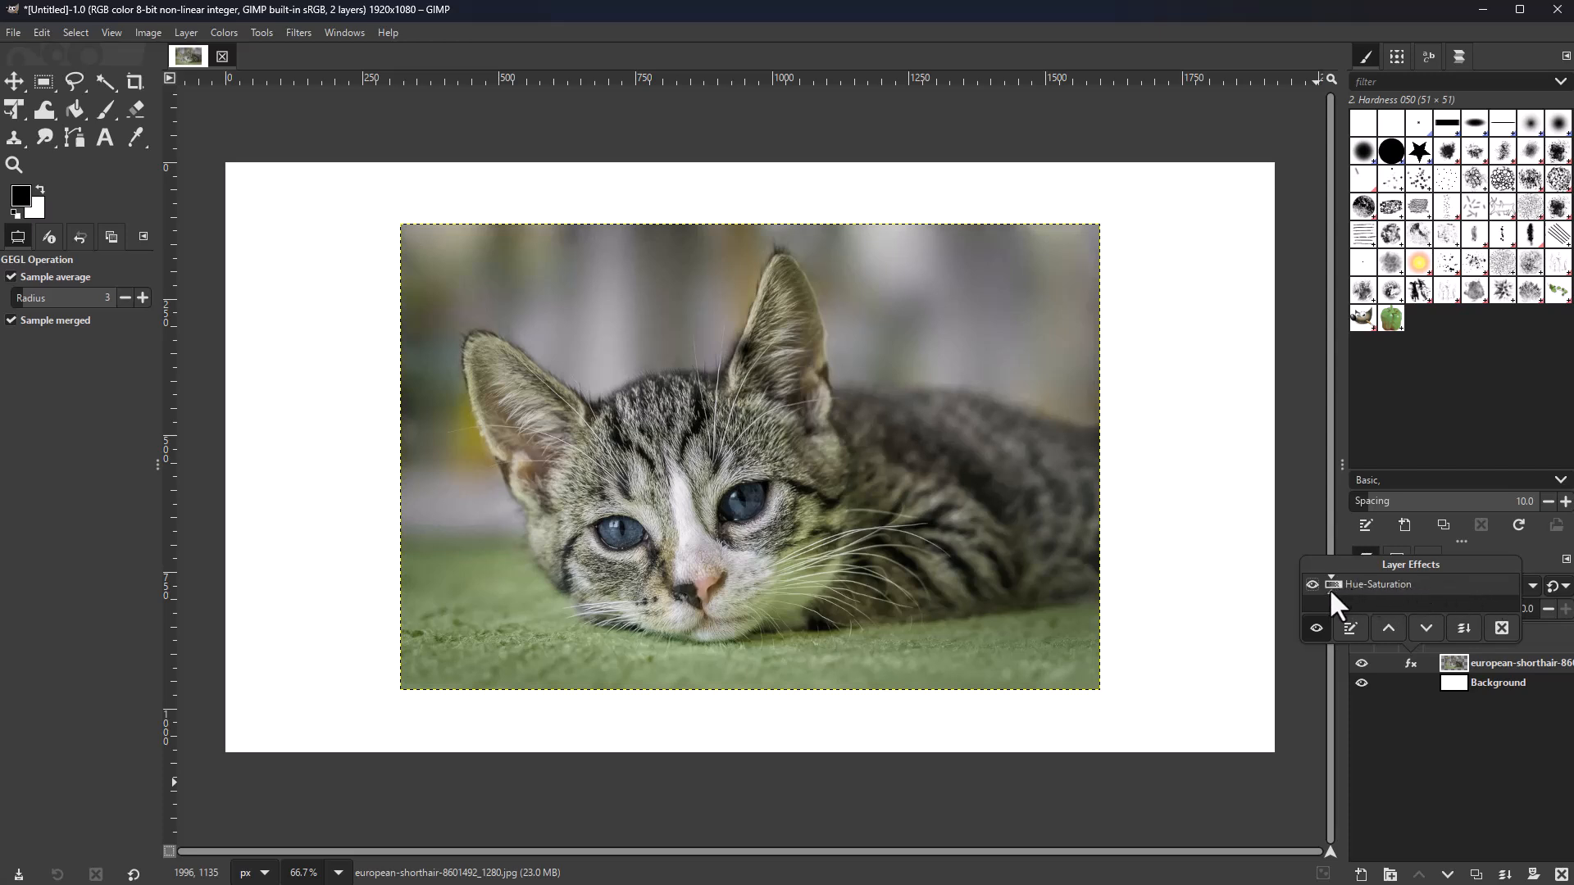
{"action": "double_click", "coordinate": [1378, 583]}
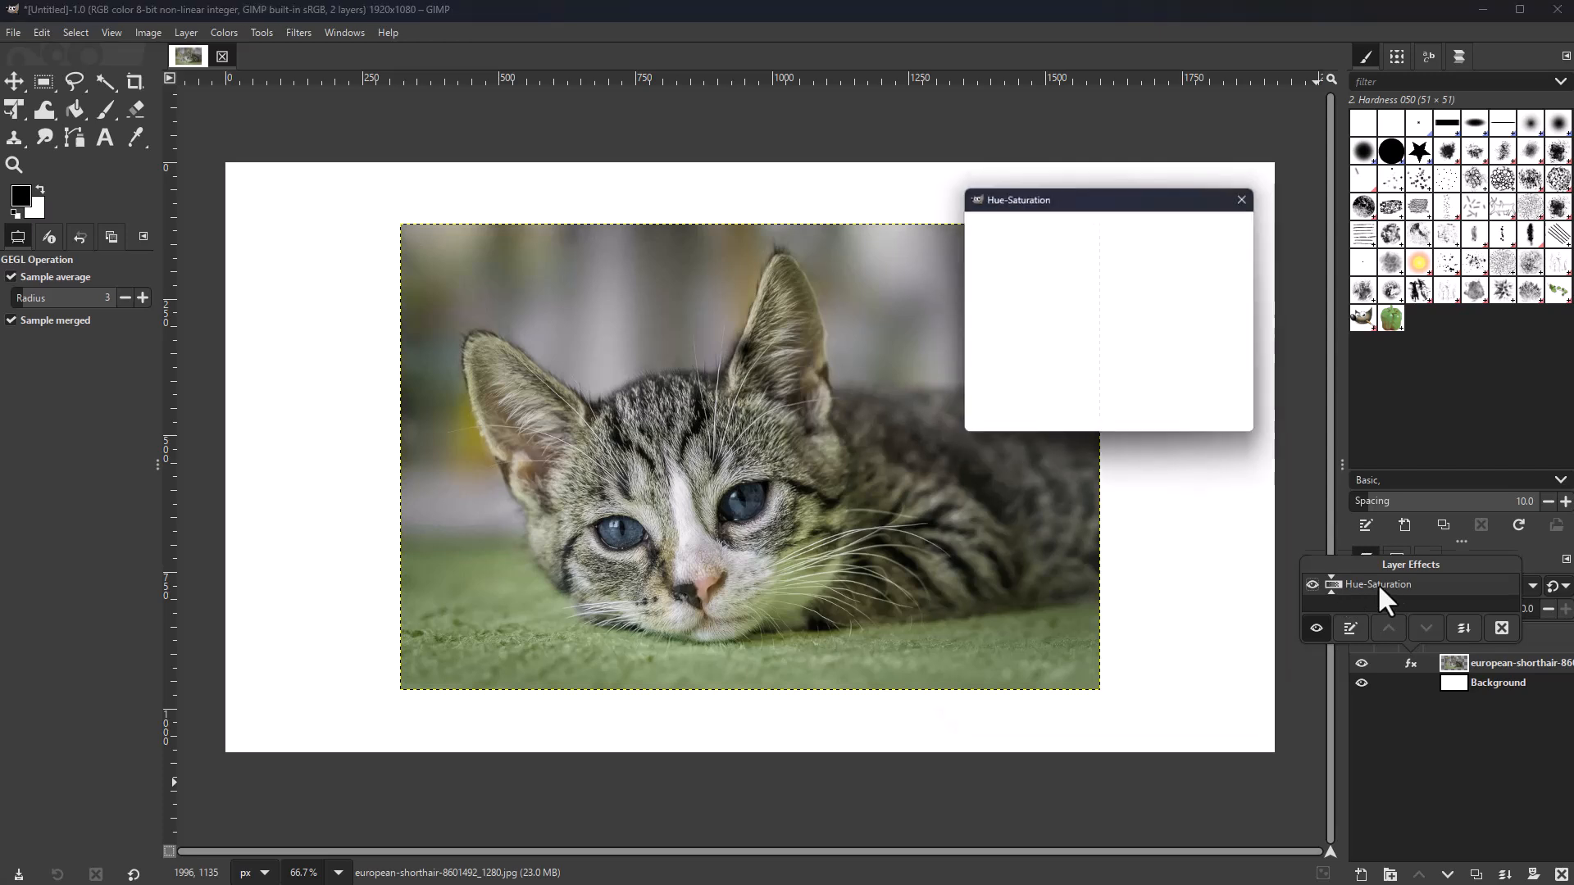
{"action": "left_click_drag", "start_coordinate": [1142, 475], "coordinate": [1128, 524]}
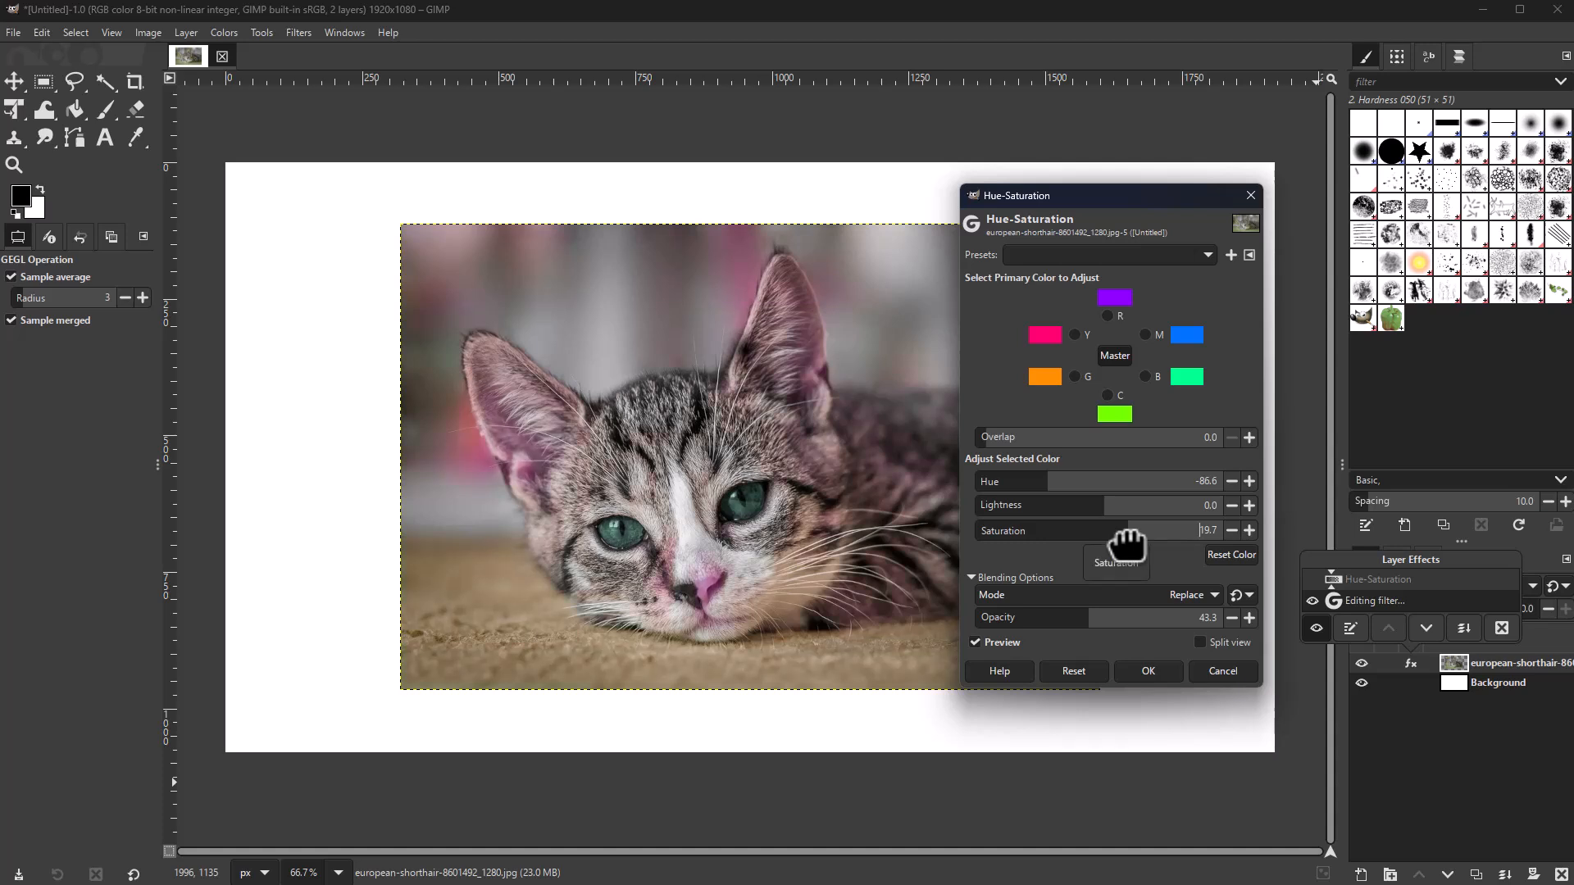
{"action": "left_click", "coordinate": [1149, 671]}
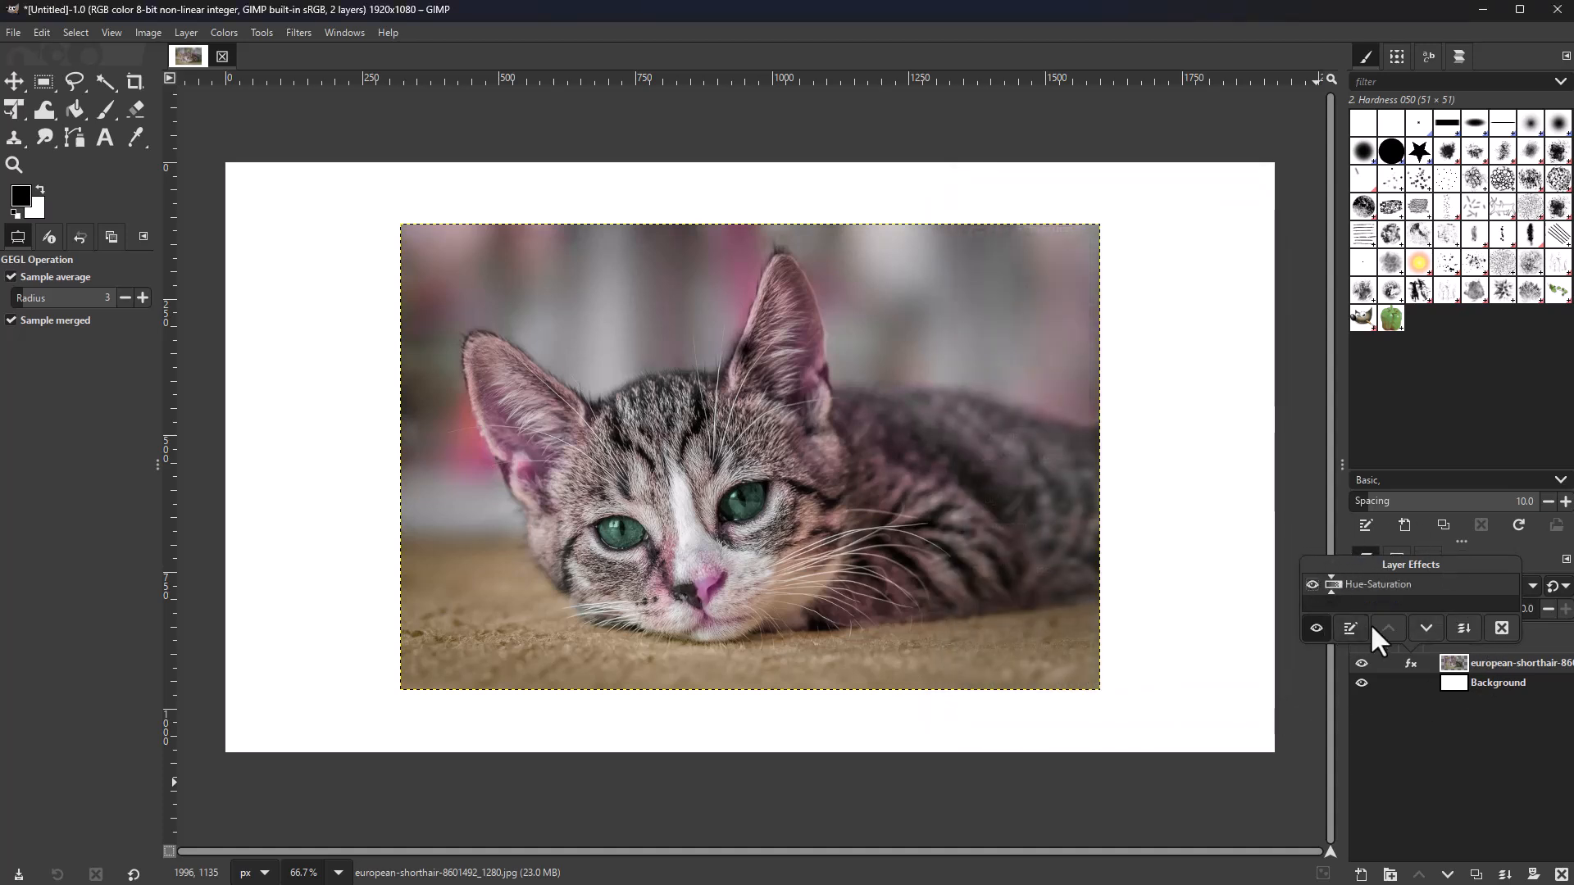
{"action": "left_click", "coordinate": [1314, 628]}
{"action": "left_click", "coordinate": [1312, 628]}
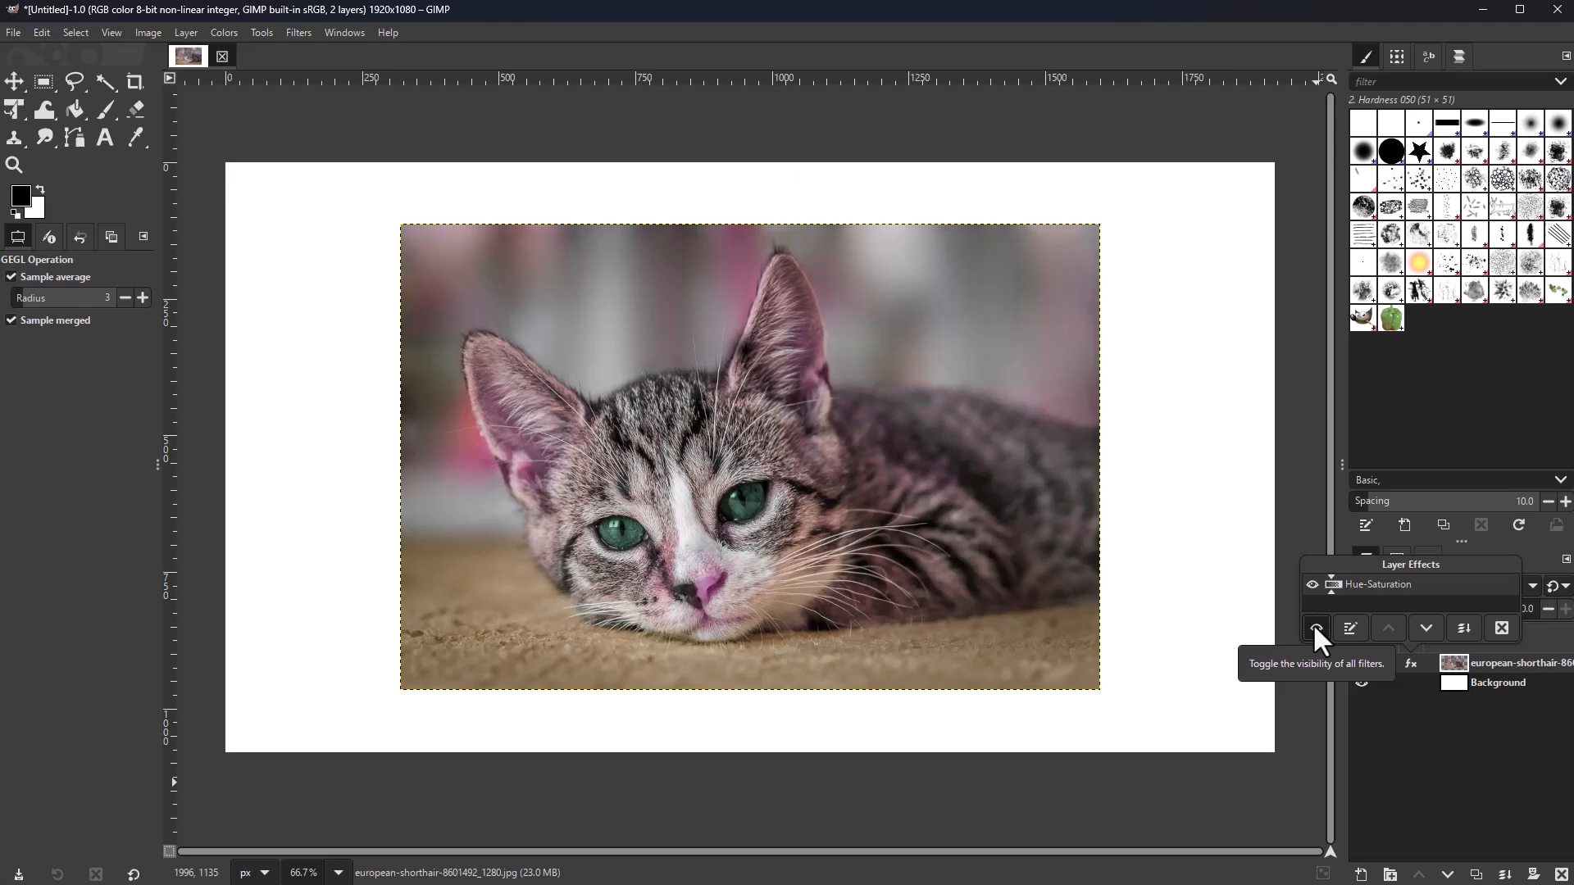
{"action": "left_click", "coordinate": [1015, 411]}
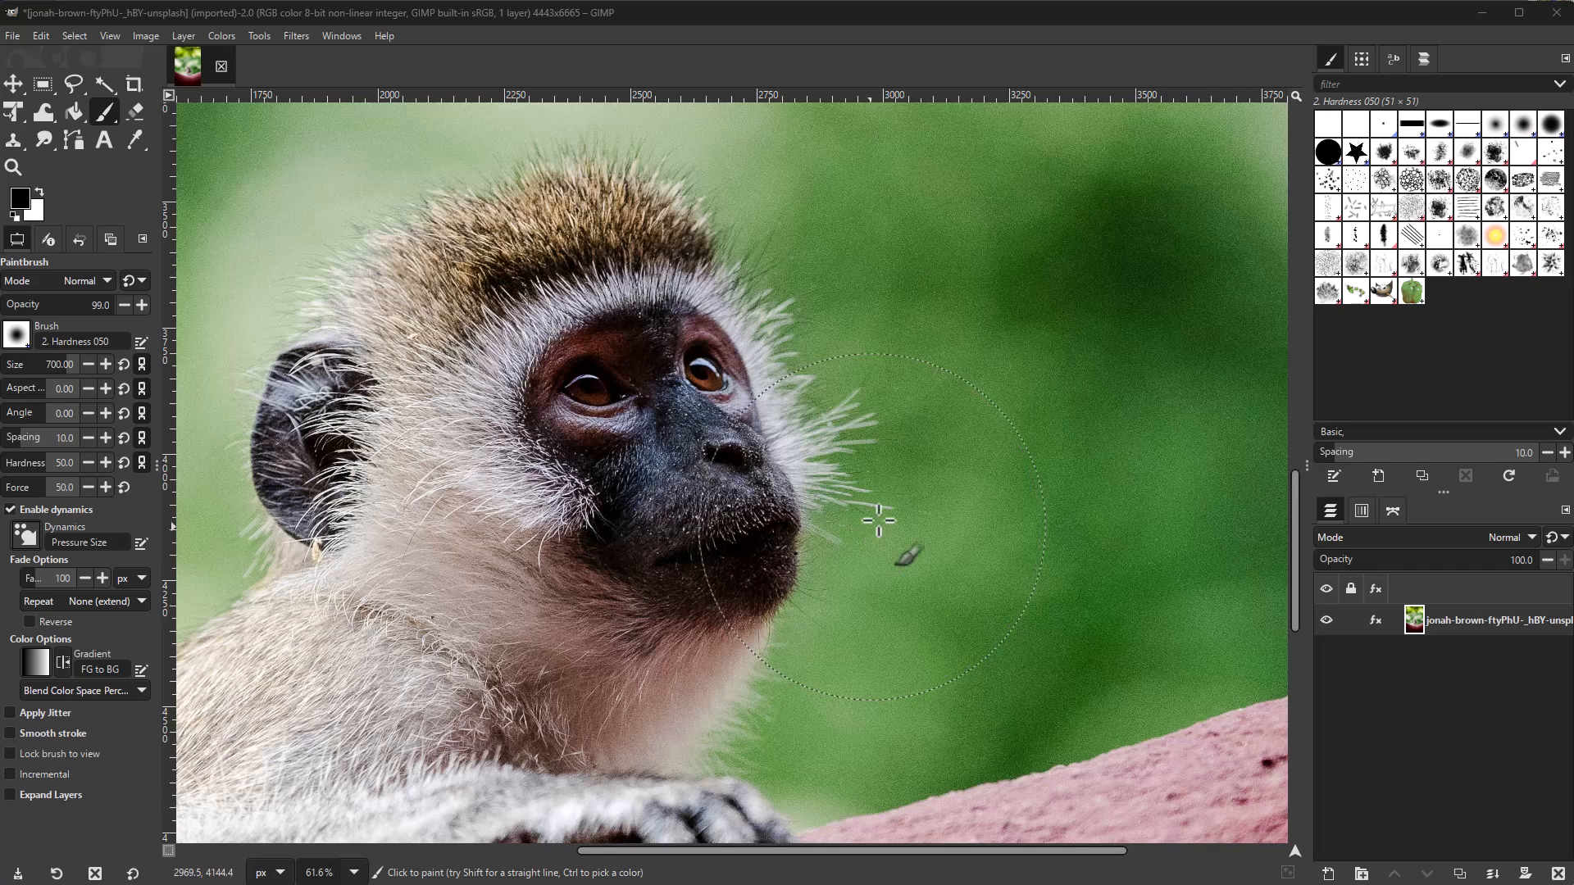
Step: Create a new layer group containing an empty transparent layer
{"action": "left_click", "coordinate": [12, 86]}
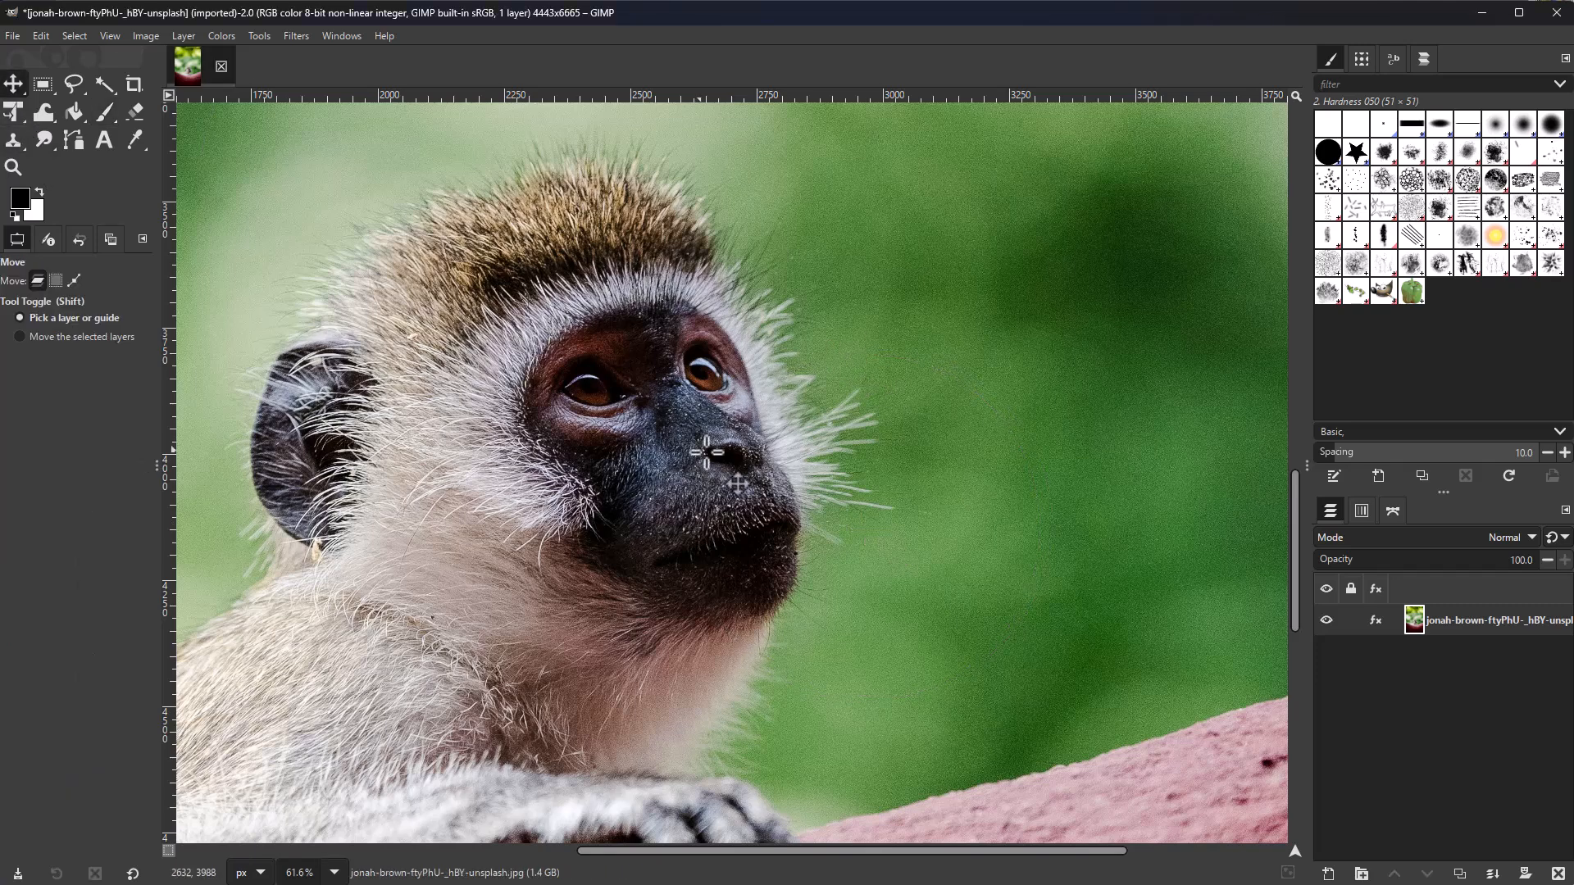
{"action": "scroll", "coordinate": [708, 484], "scroll_direction": "down", "scroll_amount": 5}
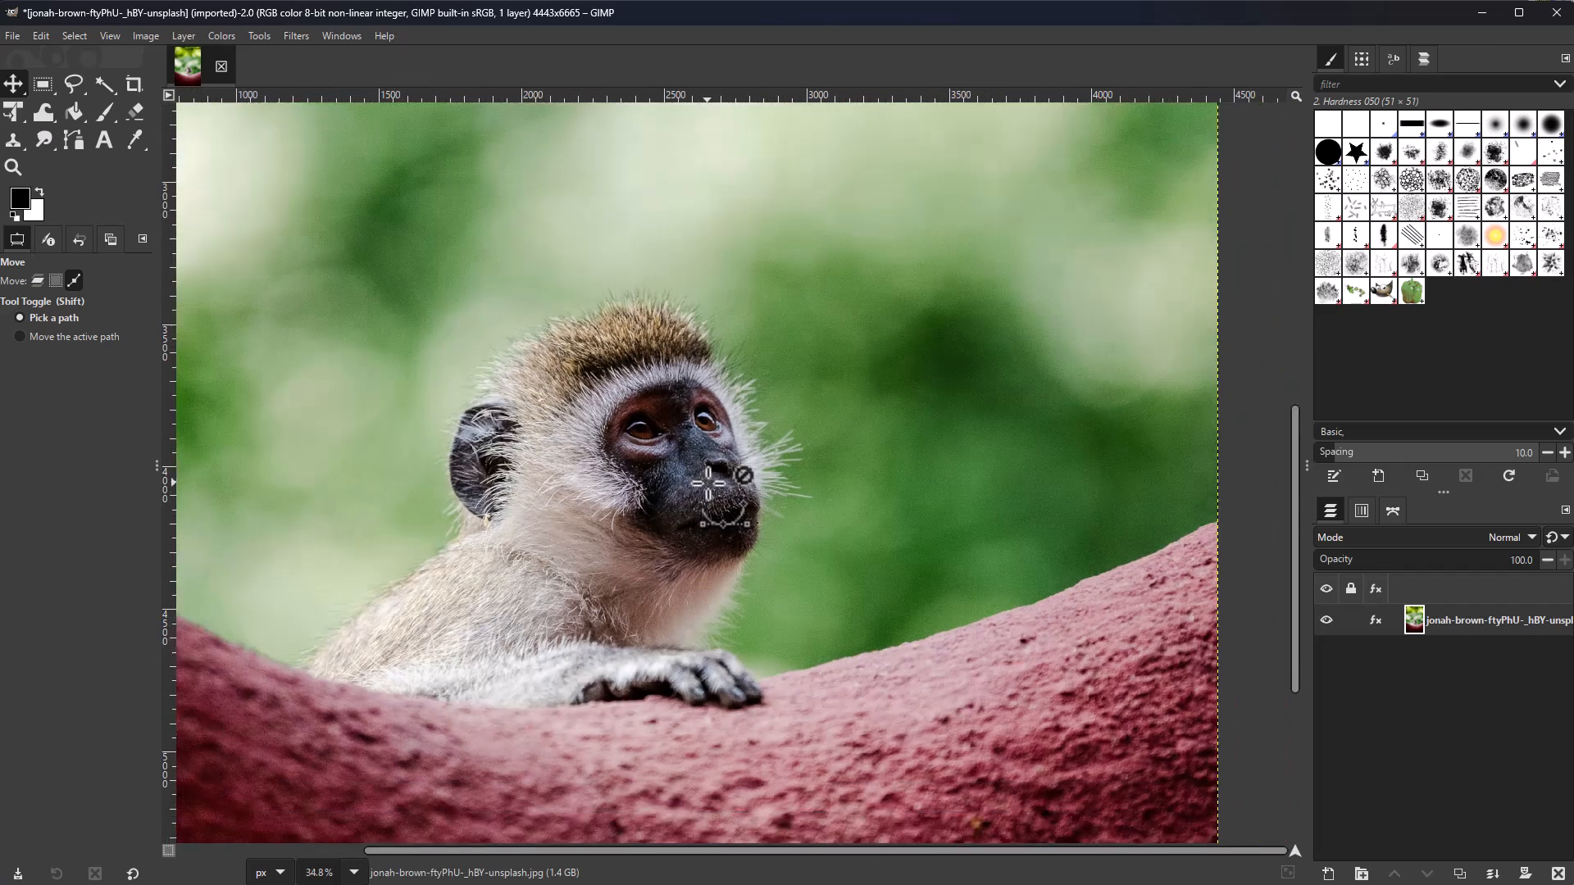
{"action": "scroll", "coordinate": [623, 579], "scroll_direction": "up", "scroll_amount": 4}
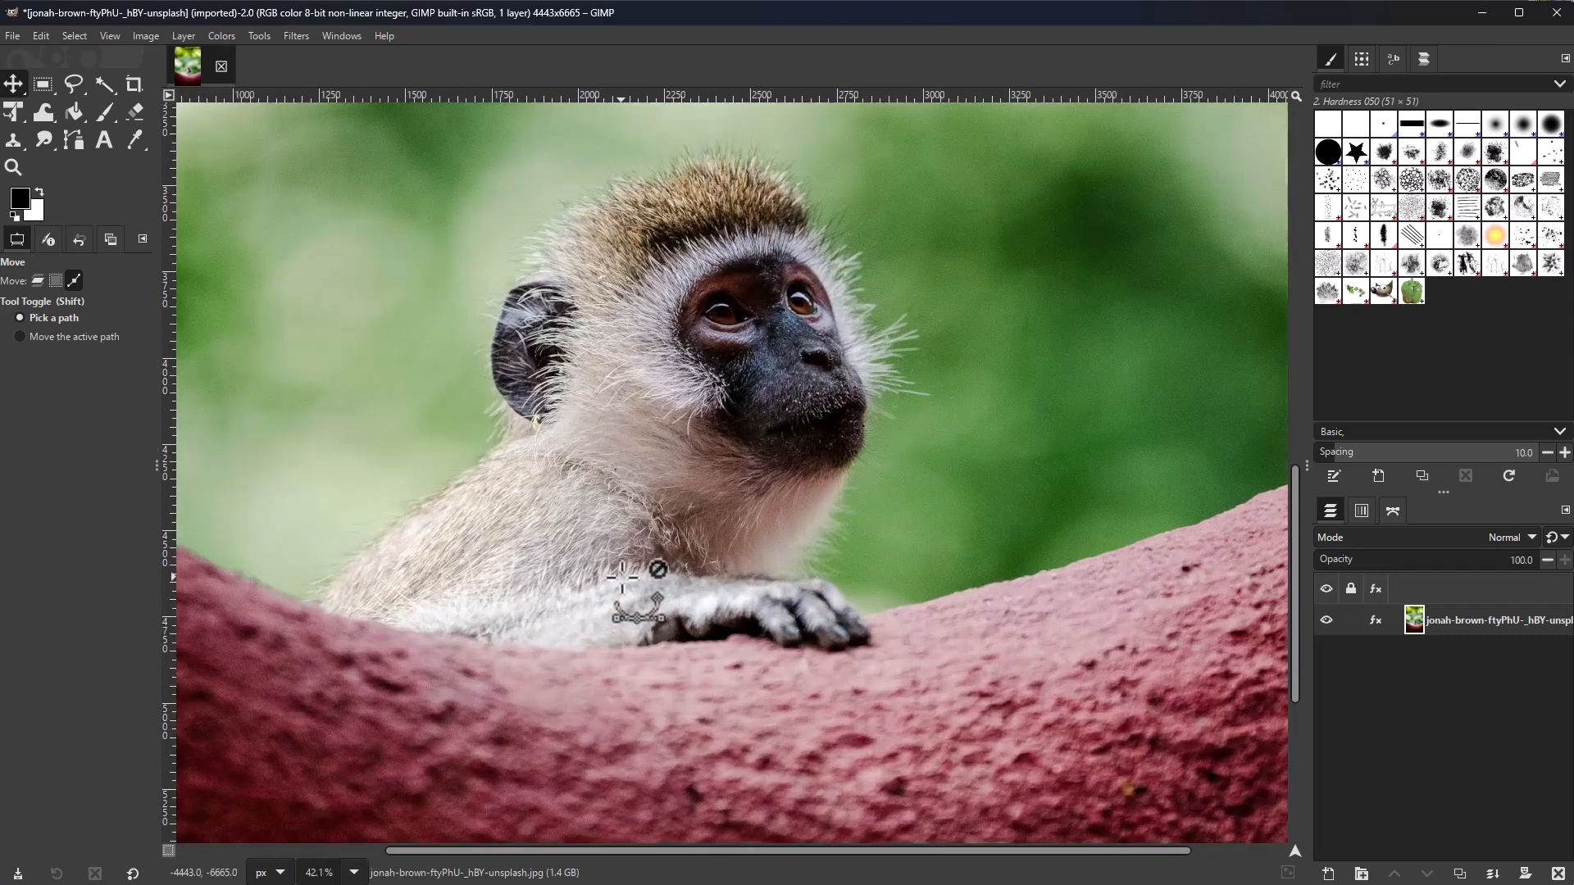
{"action": "left_click", "coordinate": [1362, 874]}
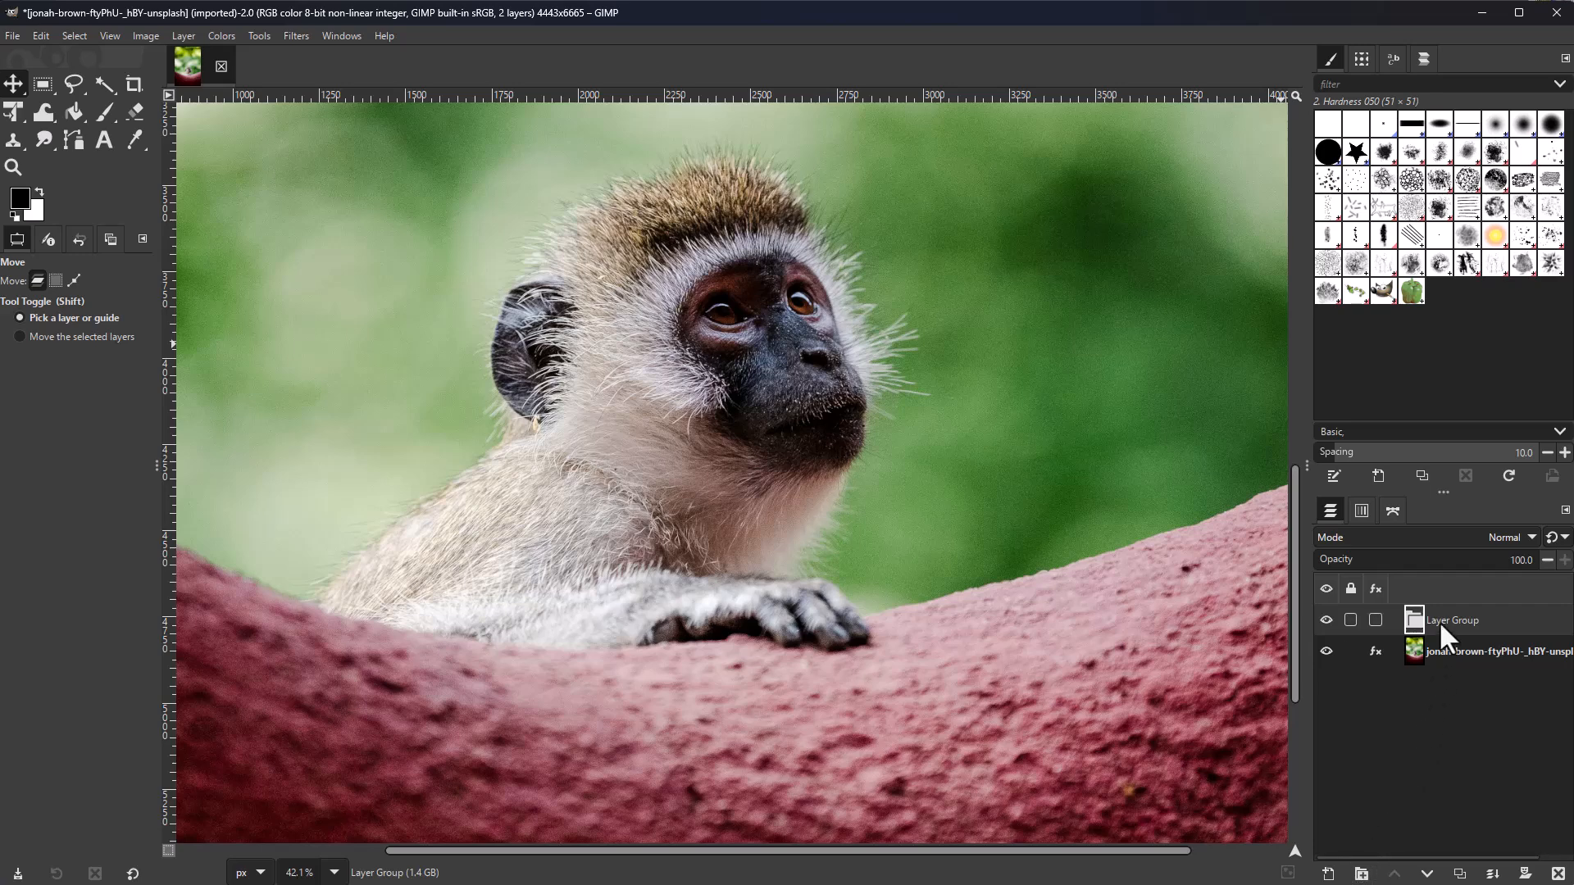
{"action": "left_click", "coordinate": [1328, 874]}
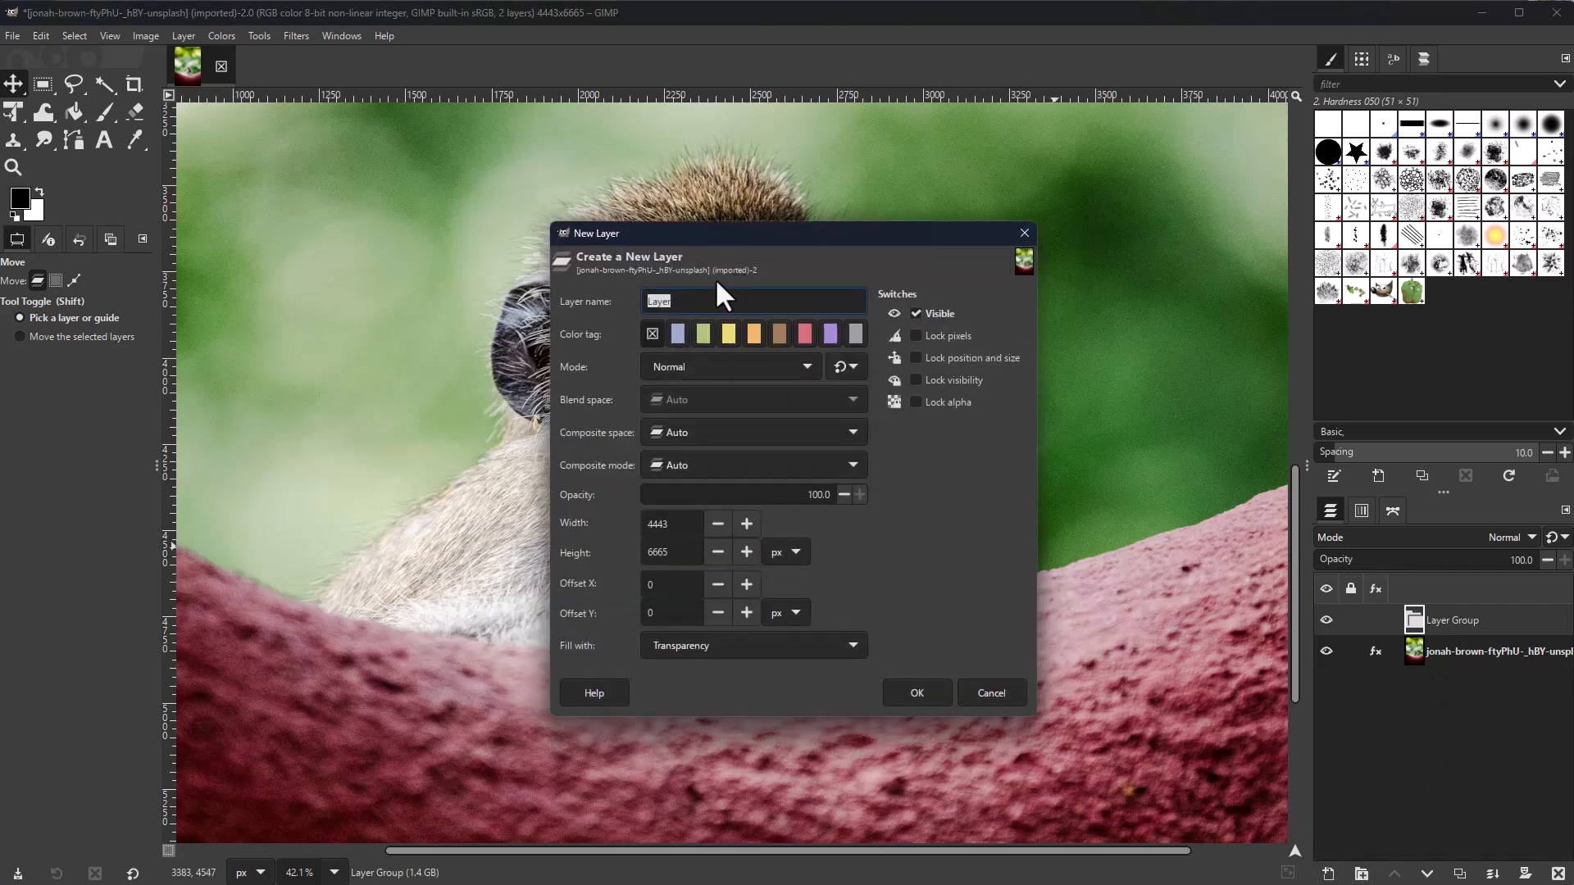
{"action": "left_click", "coordinate": [915, 694]}
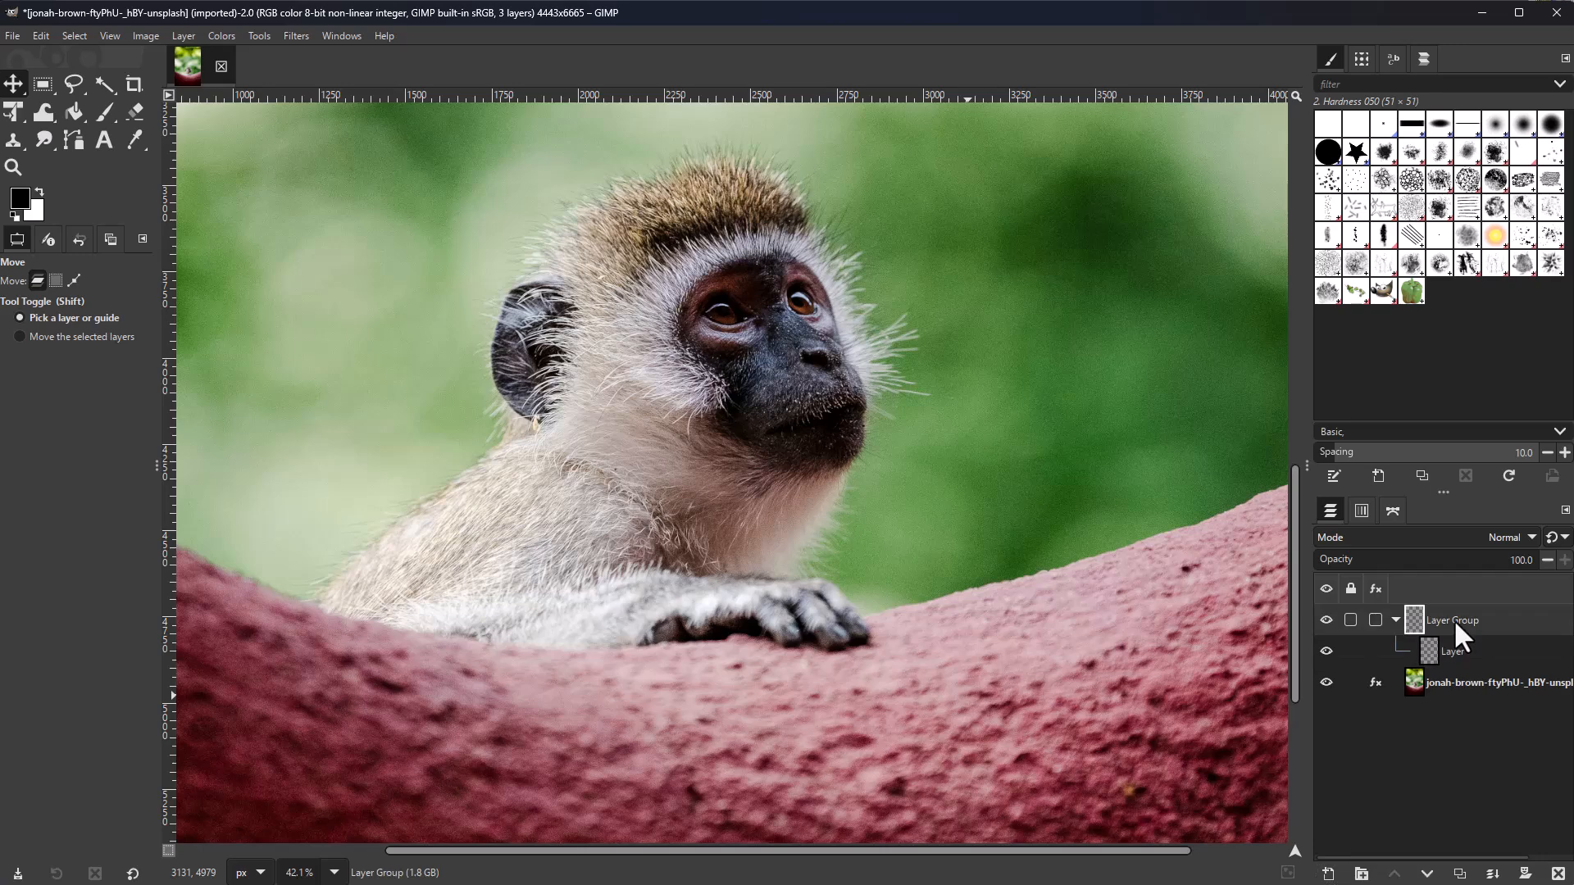
Step: Set the group's mode to Pass through, collapse it, and search actions for 'hue'
{"action": "left_click", "coordinate": [1510, 536]}
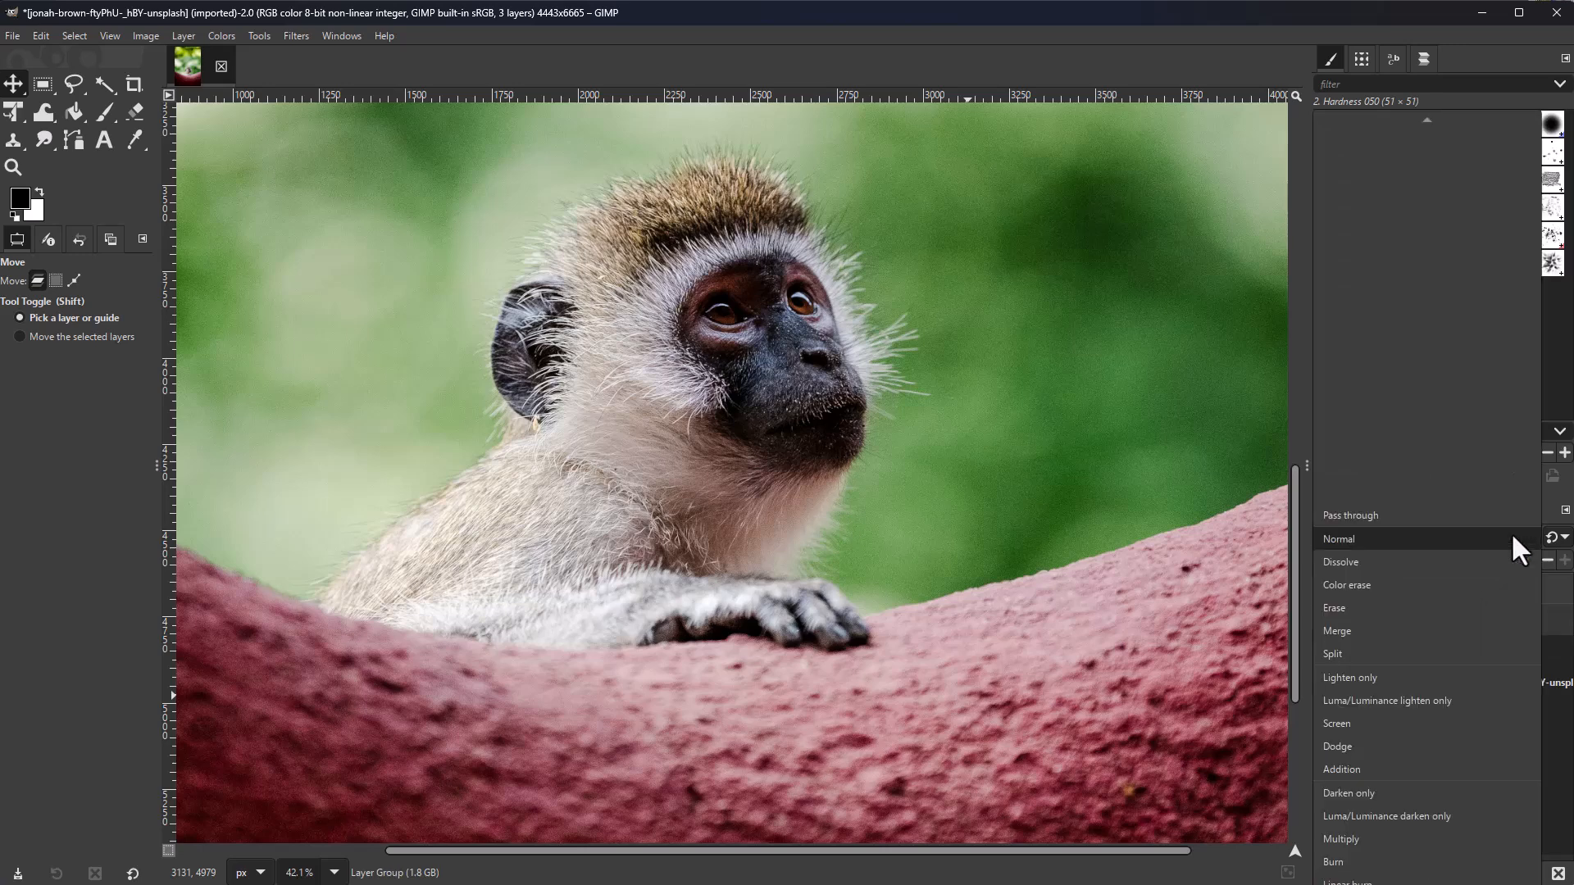
{"action": "left_click", "coordinate": [1473, 511]}
{"action": "left_click", "coordinate": [1396, 620]}
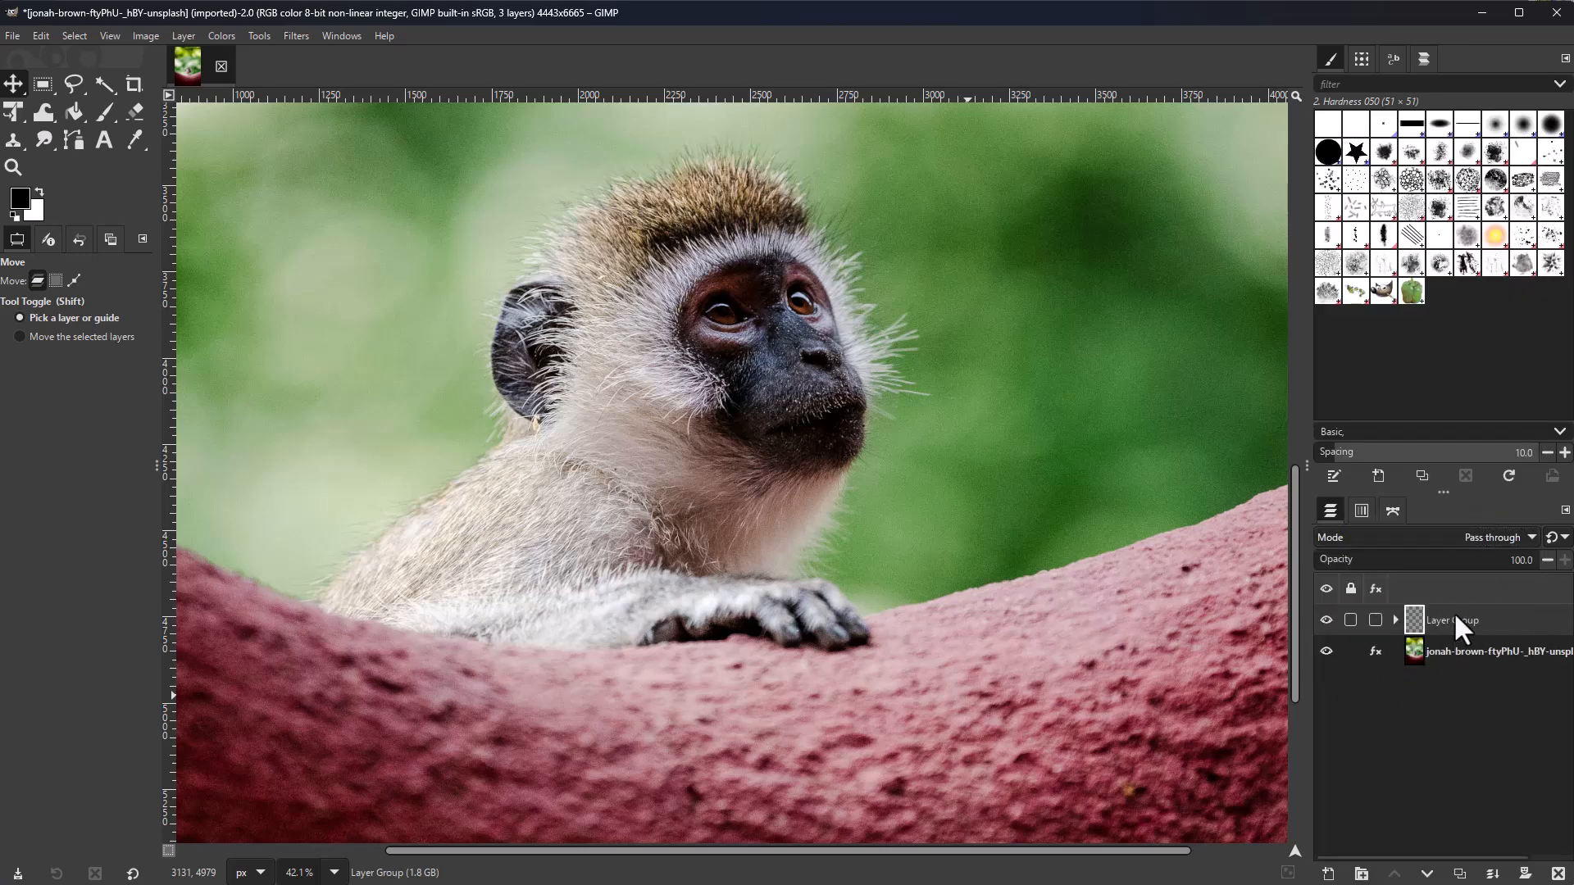
{"action": "left_click", "coordinate": [828, 485]}
{"action": "key", "text": "slash"}
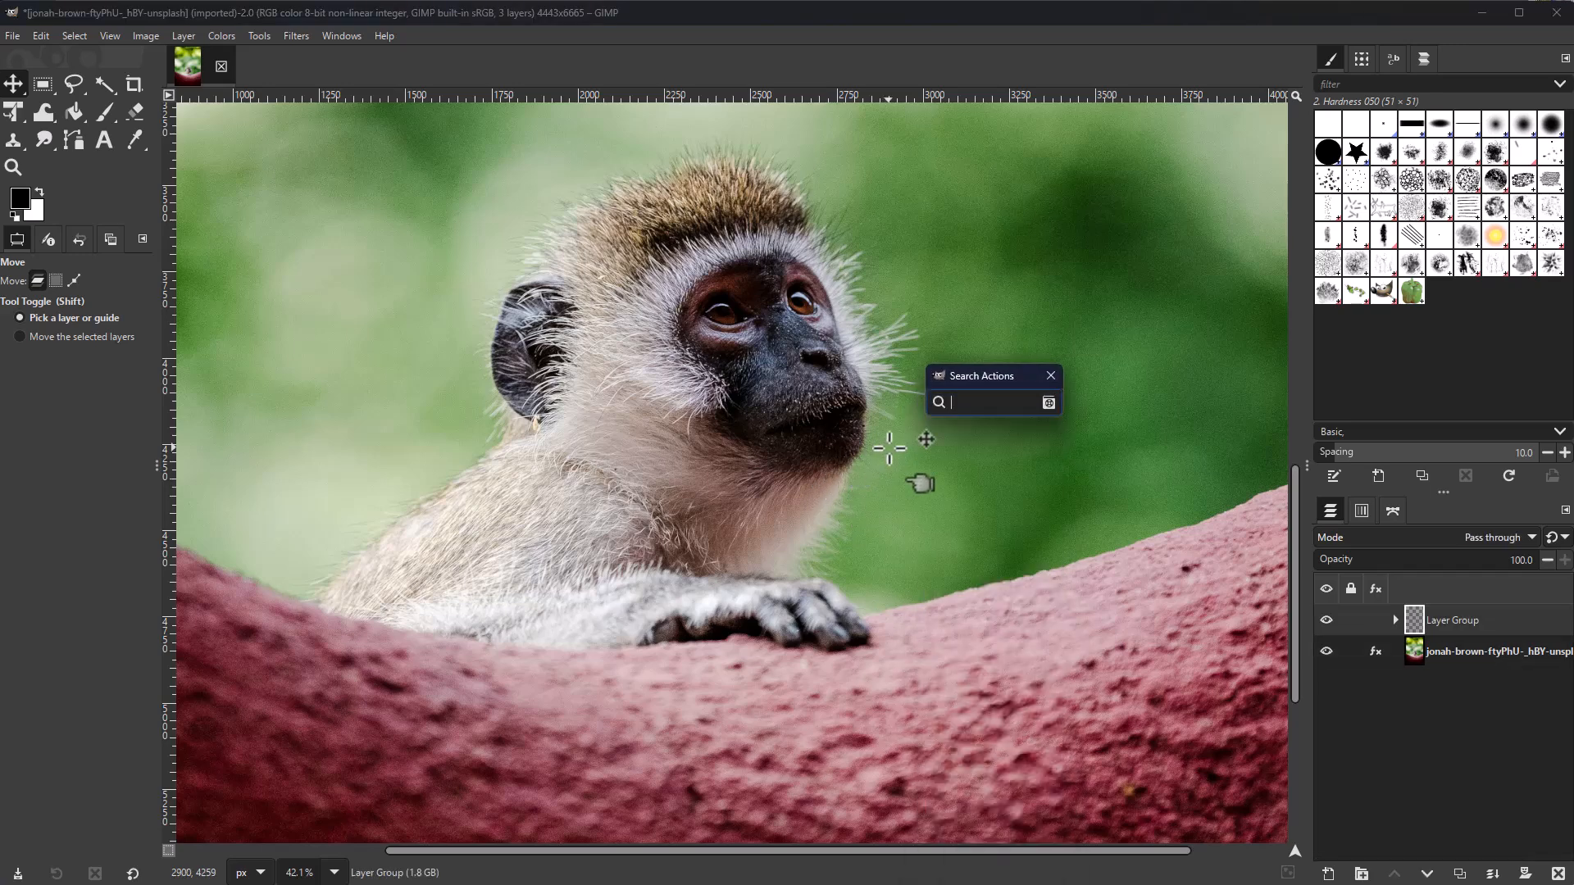
{"action": "type", "text": "hue"}
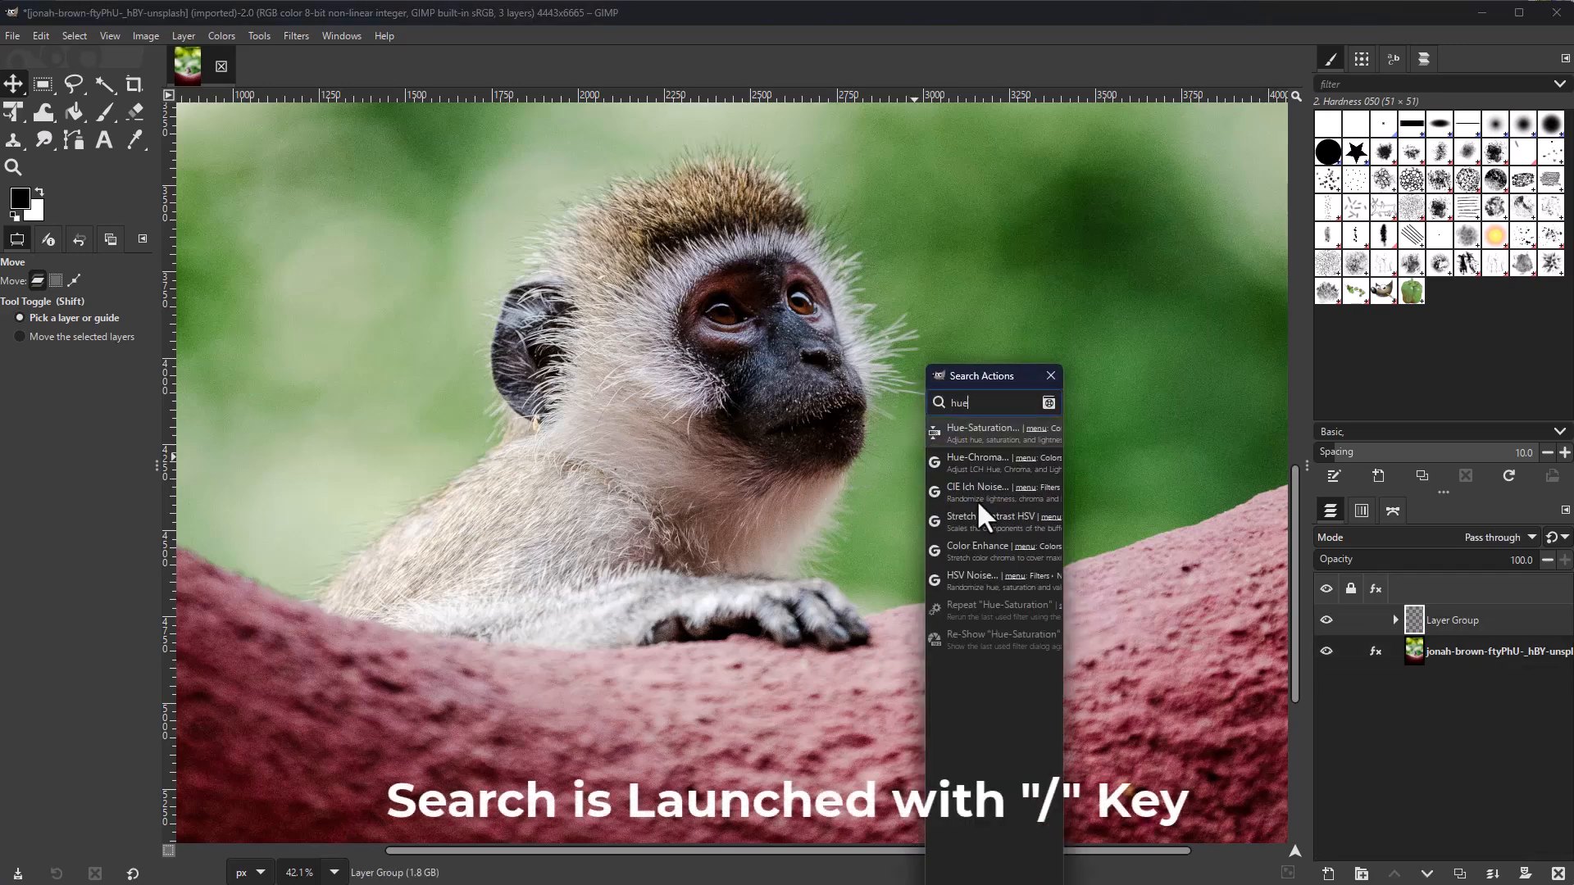
Step: Apply Hue-Saturation to the group with Hue 38, lowered saturation and slightly raised lightness
{"action": "left_click", "coordinate": [990, 431]}
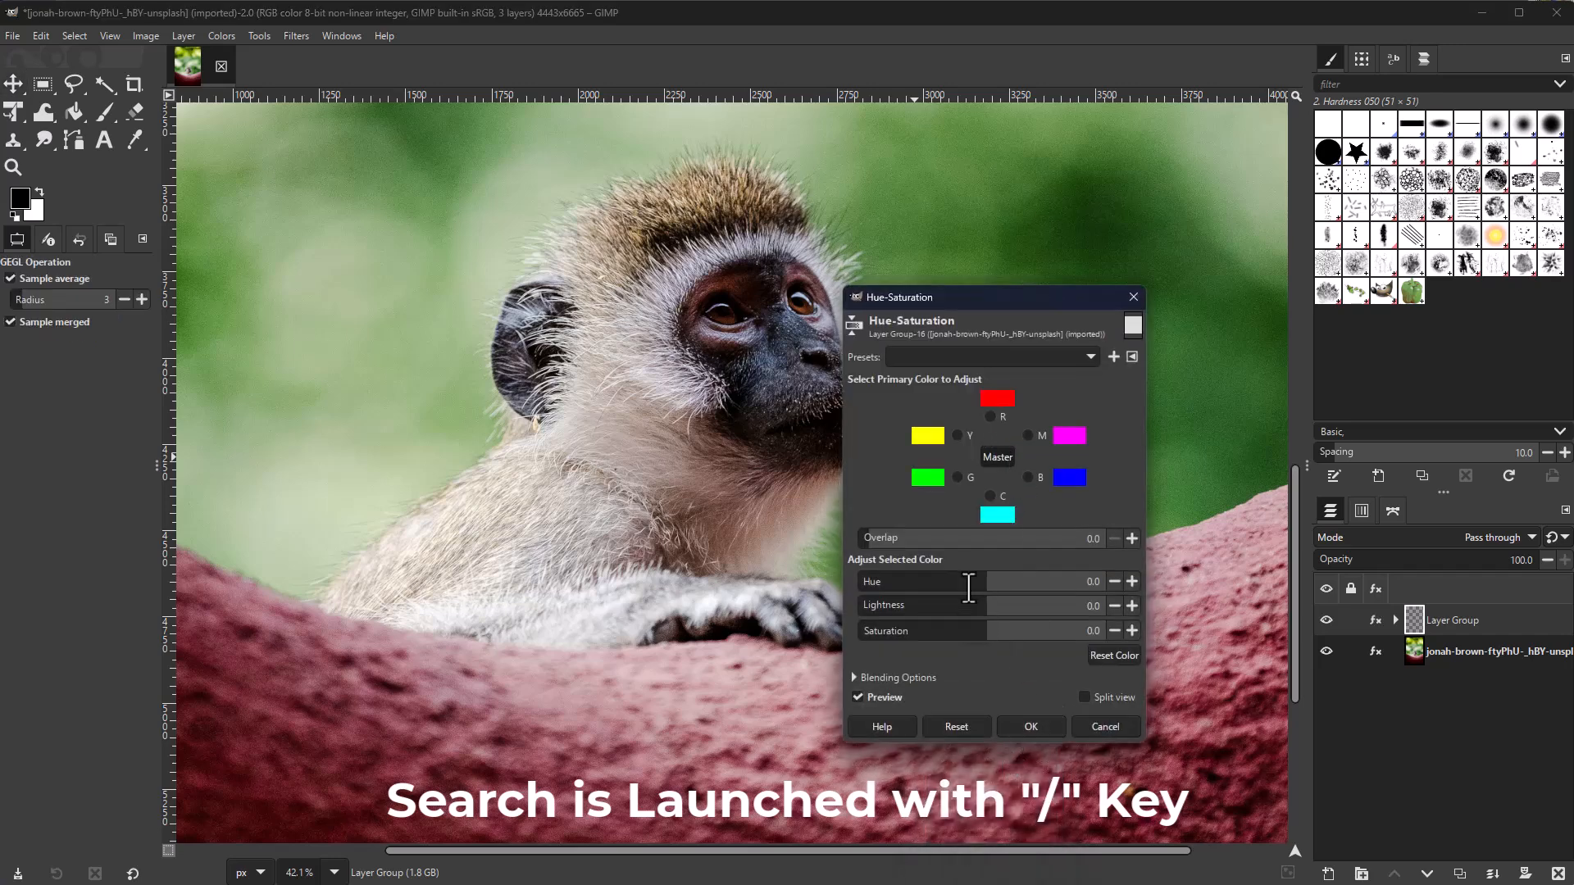
{"action": "left_click_drag", "start_coordinate": [982, 589], "coordinate": [1011, 579]}
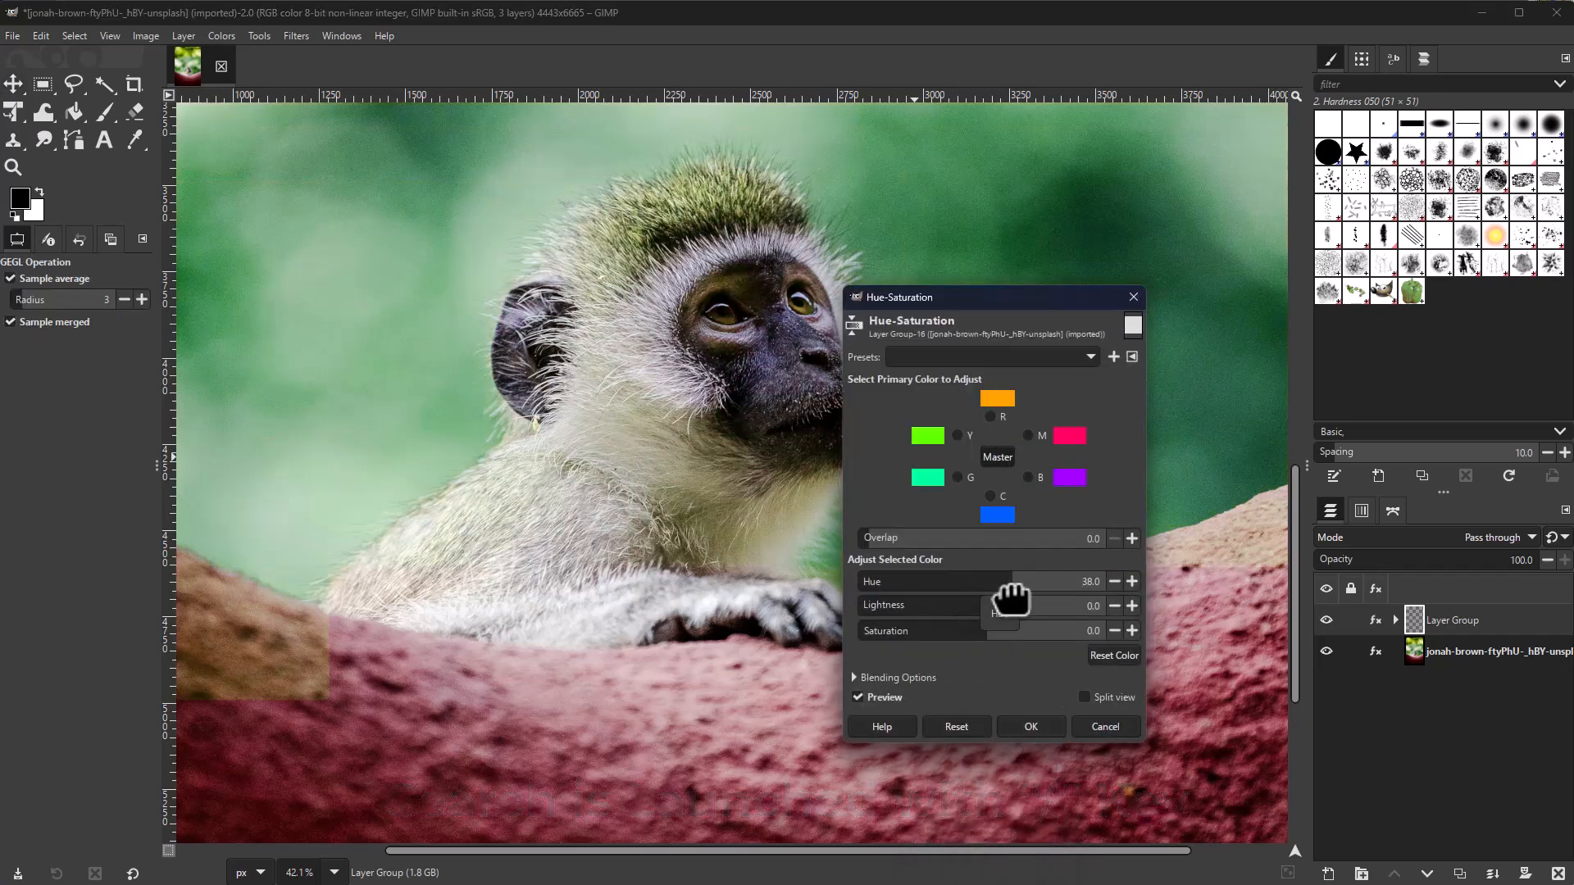
{"action": "left_click", "coordinate": [967, 625]}
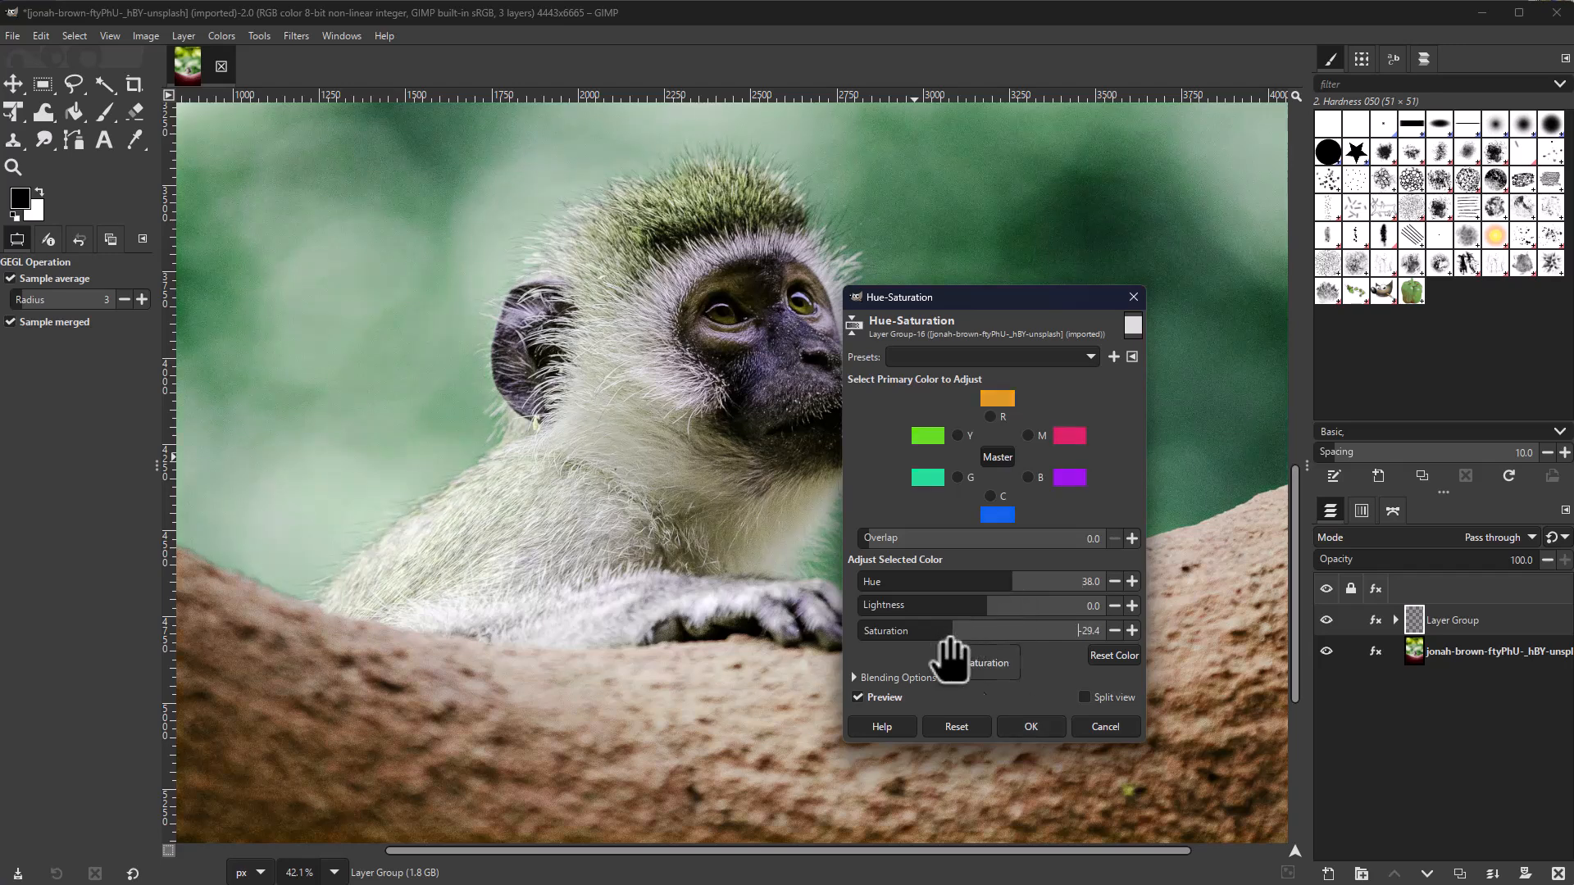
{"action": "left_click", "coordinate": [996, 604]}
{"action": "left_click", "coordinate": [1034, 726]}
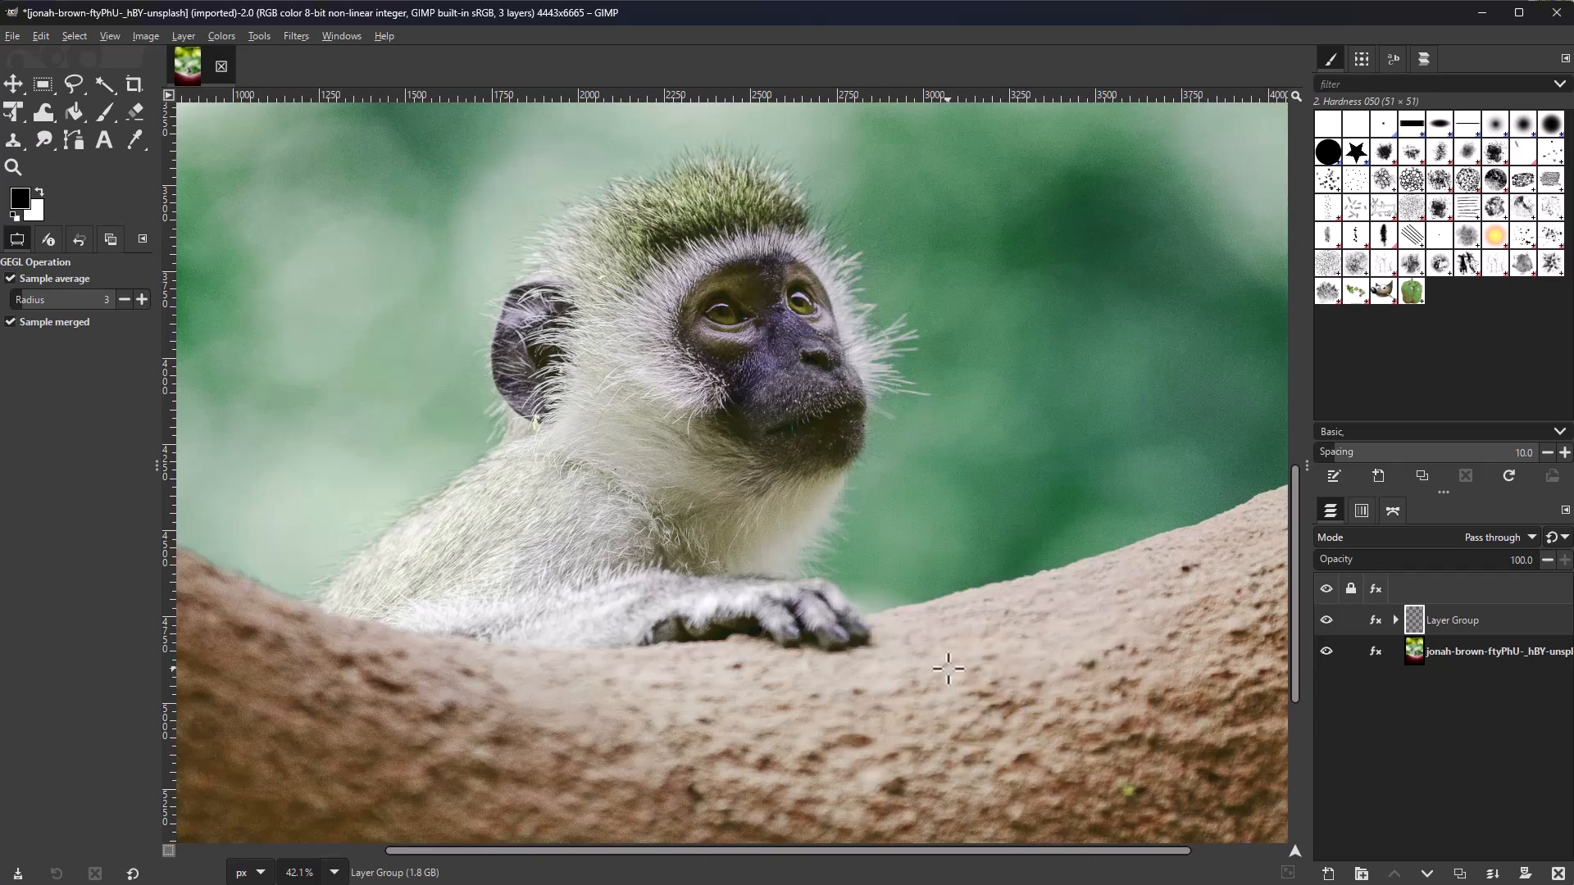
{"action": "scroll", "coordinate": [948, 669], "scroll_direction": "down", "scroll_amount": 4}
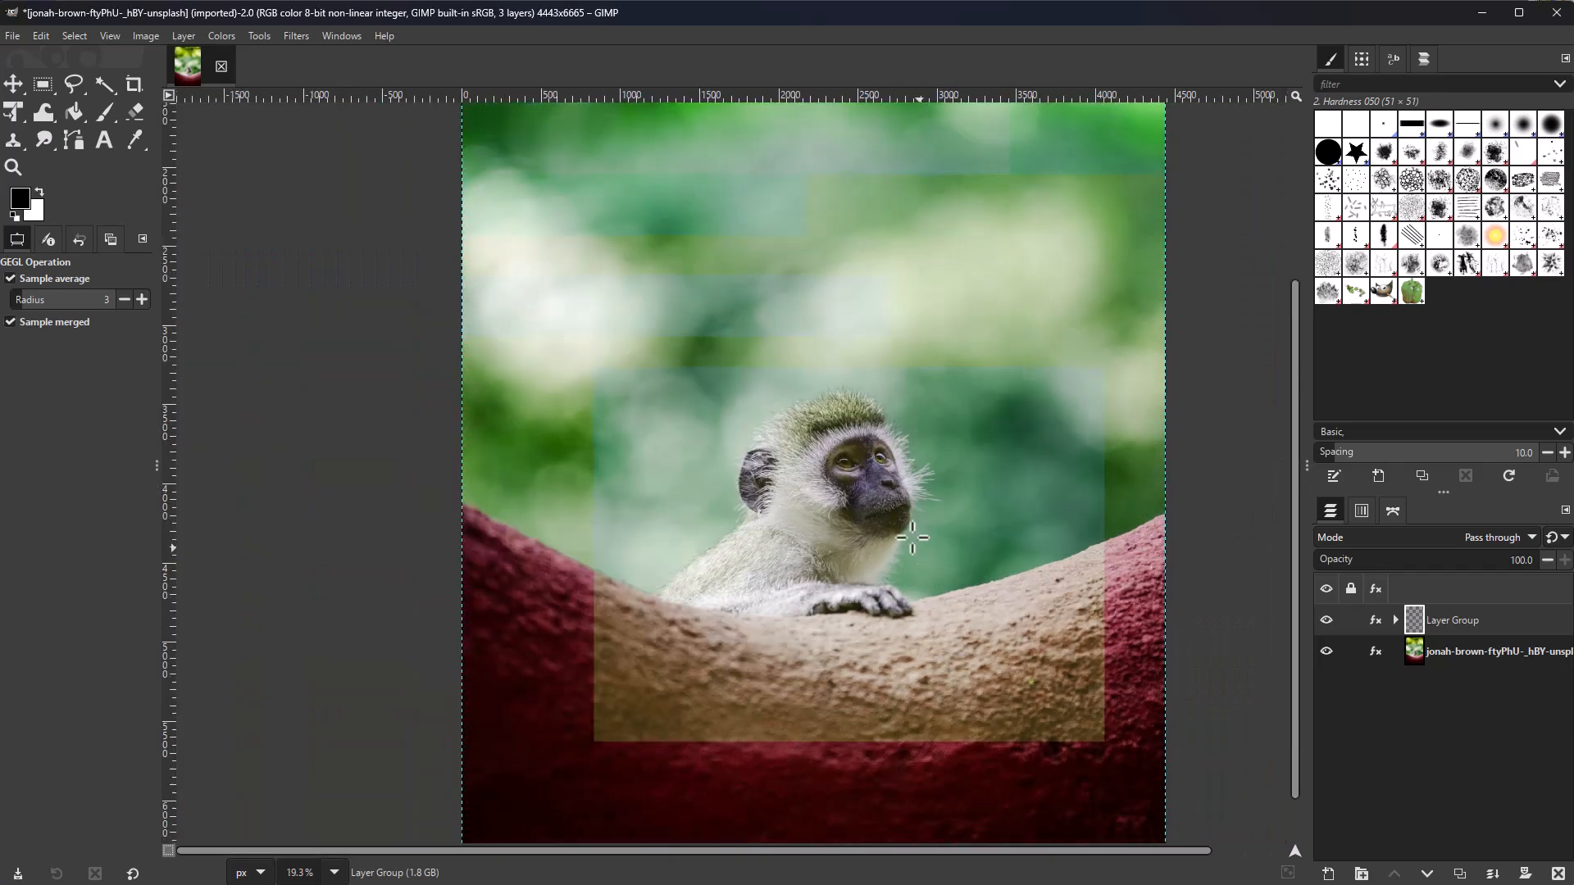
{"action": "scroll", "coordinate": [913, 539], "scroll_direction": "up", "scroll_amount": 7}
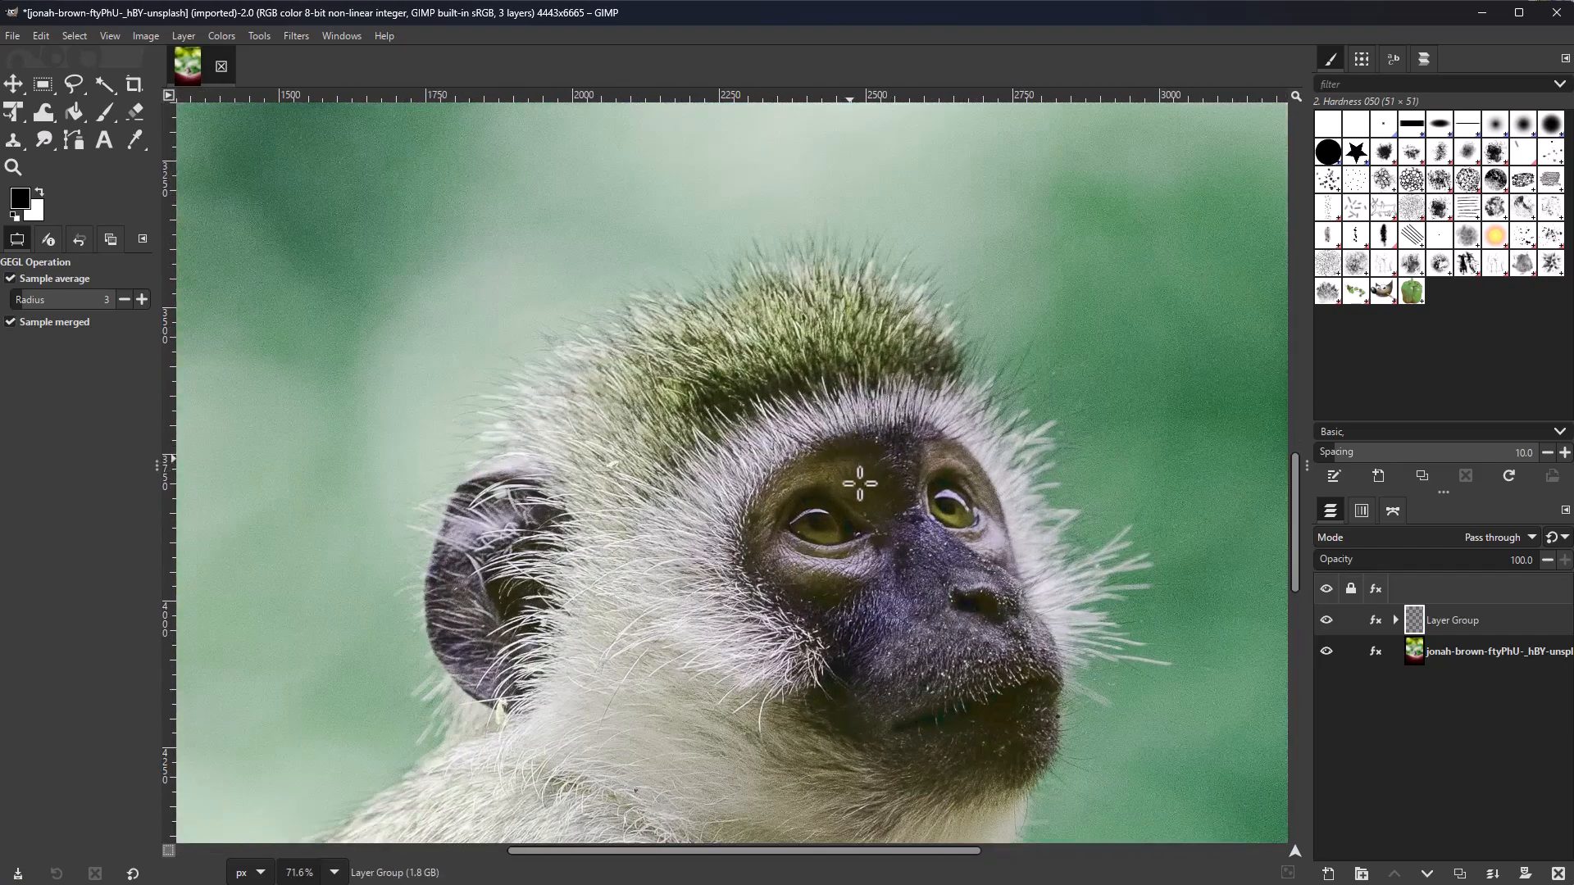
{"action": "scroll", "coordinate": [859, 482], "scroll_direction": "up", "scroll_amount": 3}
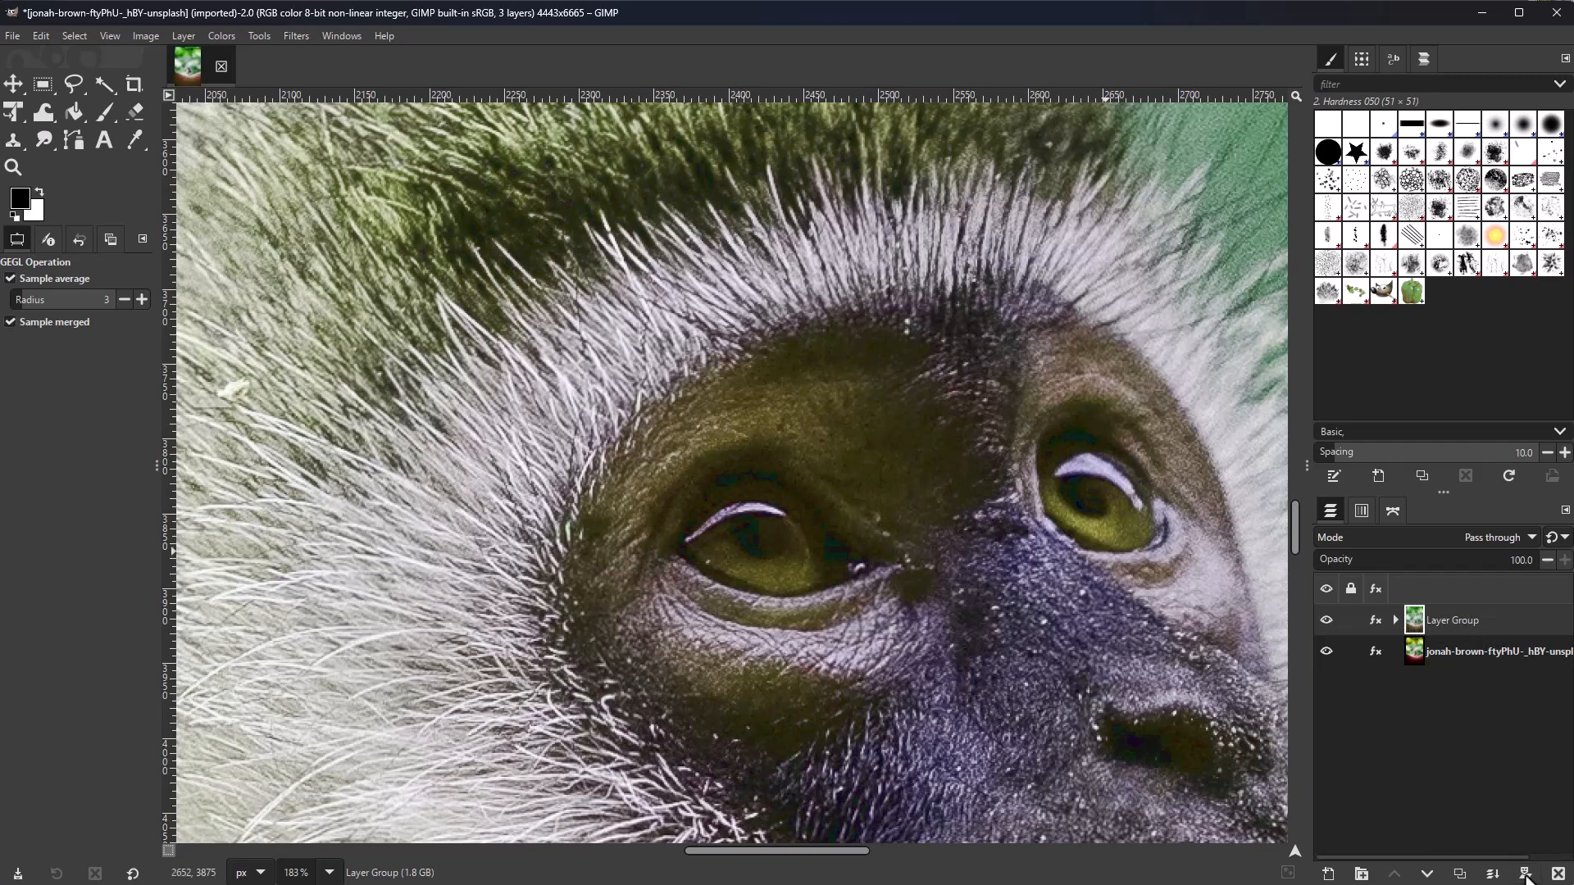
Step: Add a white, fully opaque mask to the layer group and enlarge the brush to 82
{"action": "left_click", "coordinate": [1525, 874]}
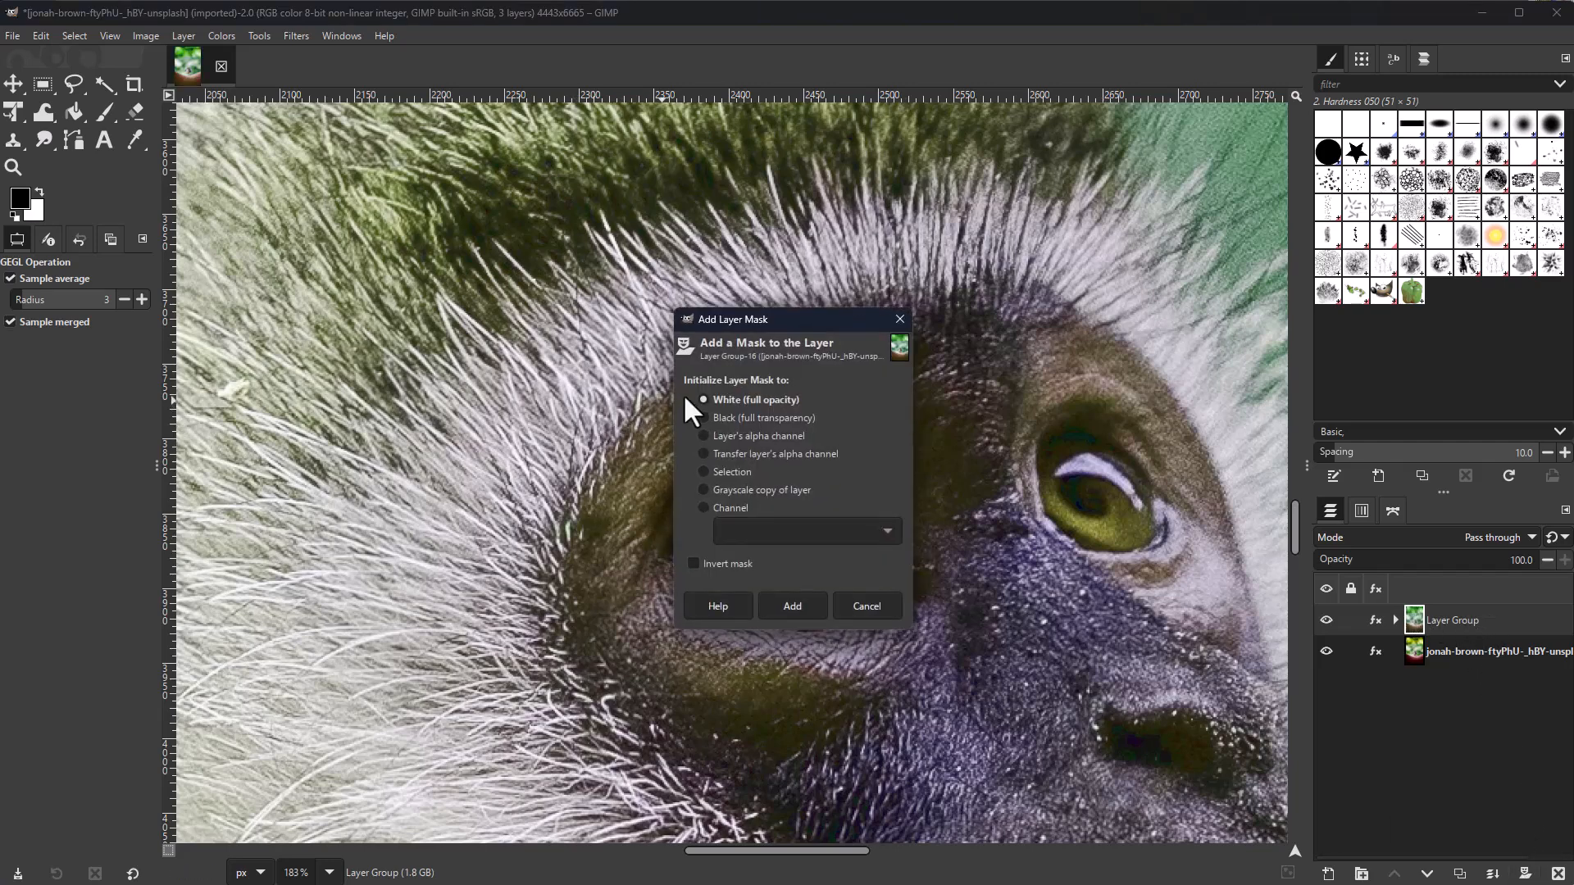
{"action": "left_click", "coordinate": [790, 607]}
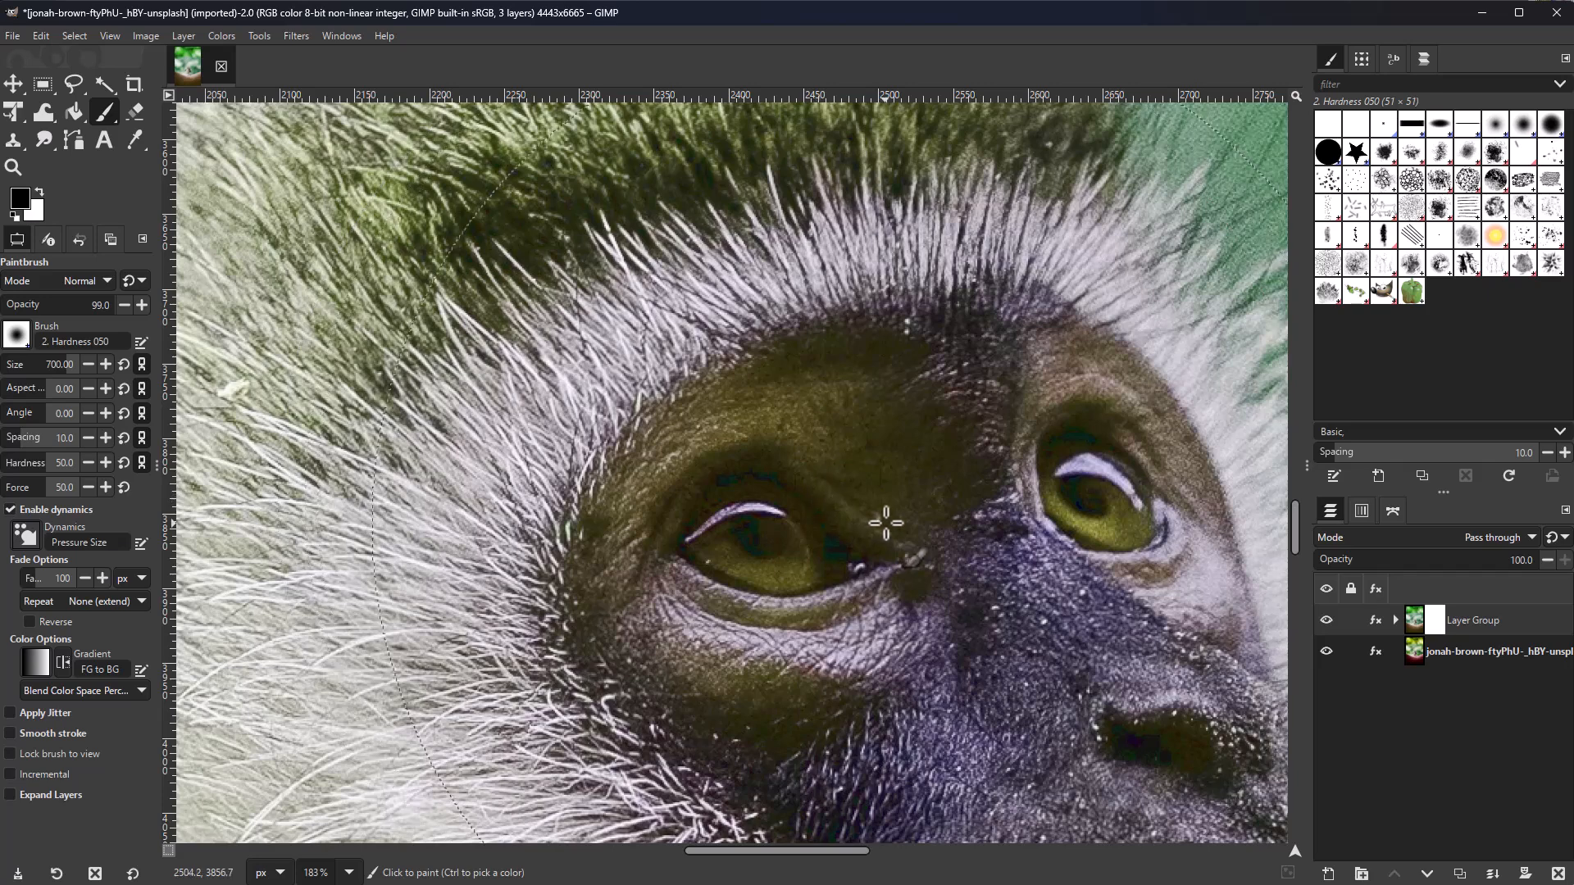
{"action": "left_click_drag", "start_coordinate": [21, 377], "coordinate": [26, 377]}
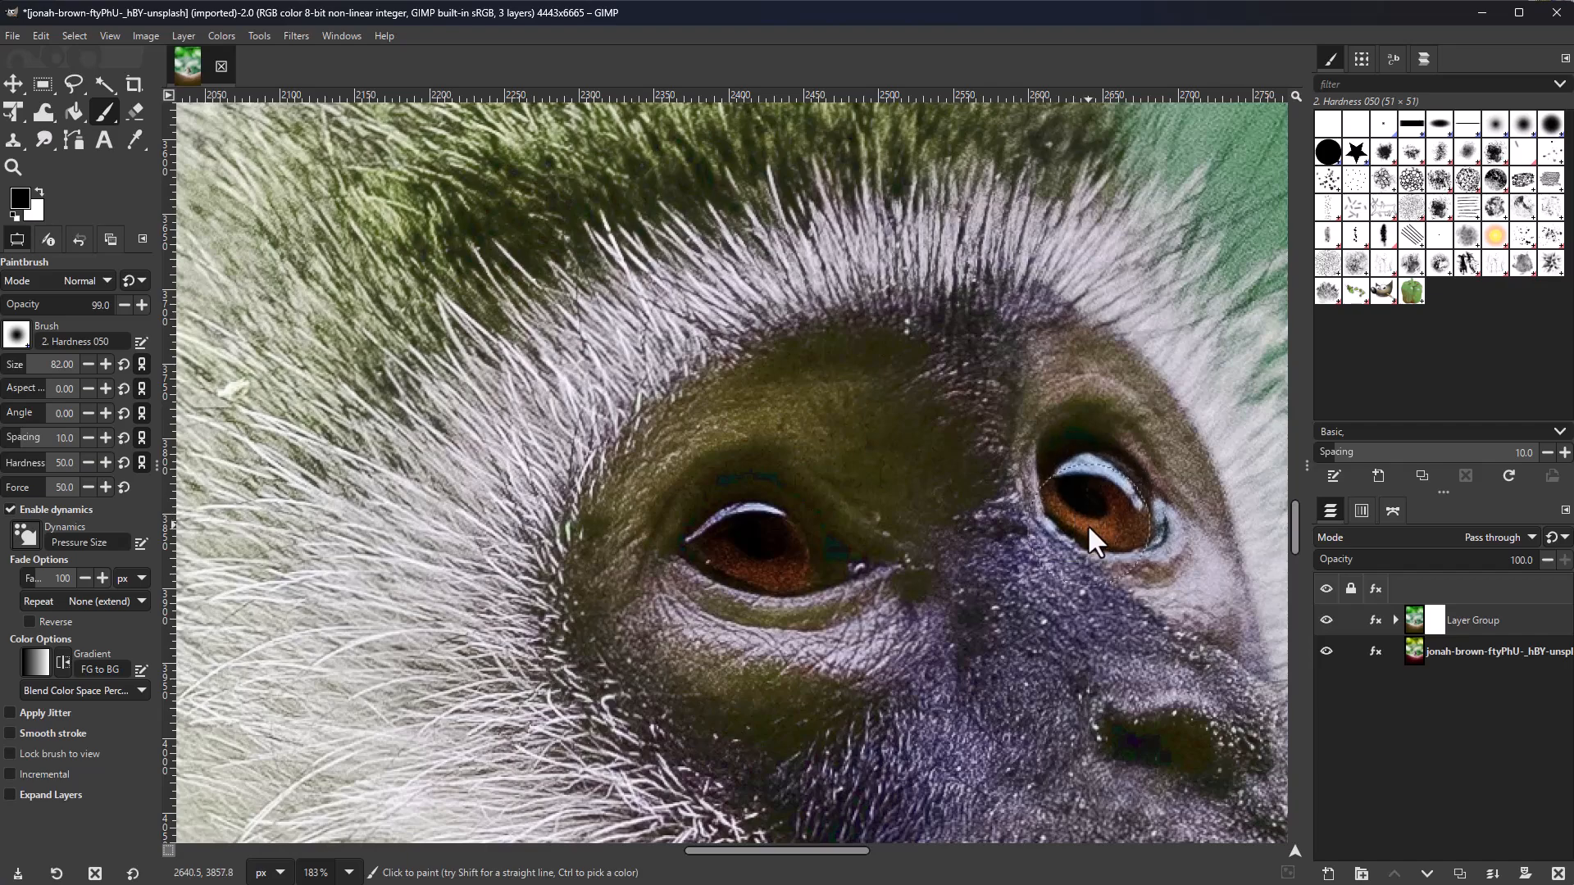
{"action": "scroll", "coordinate": [1081, 522], "scroll_direction": "down", "scroll_amount": 6}
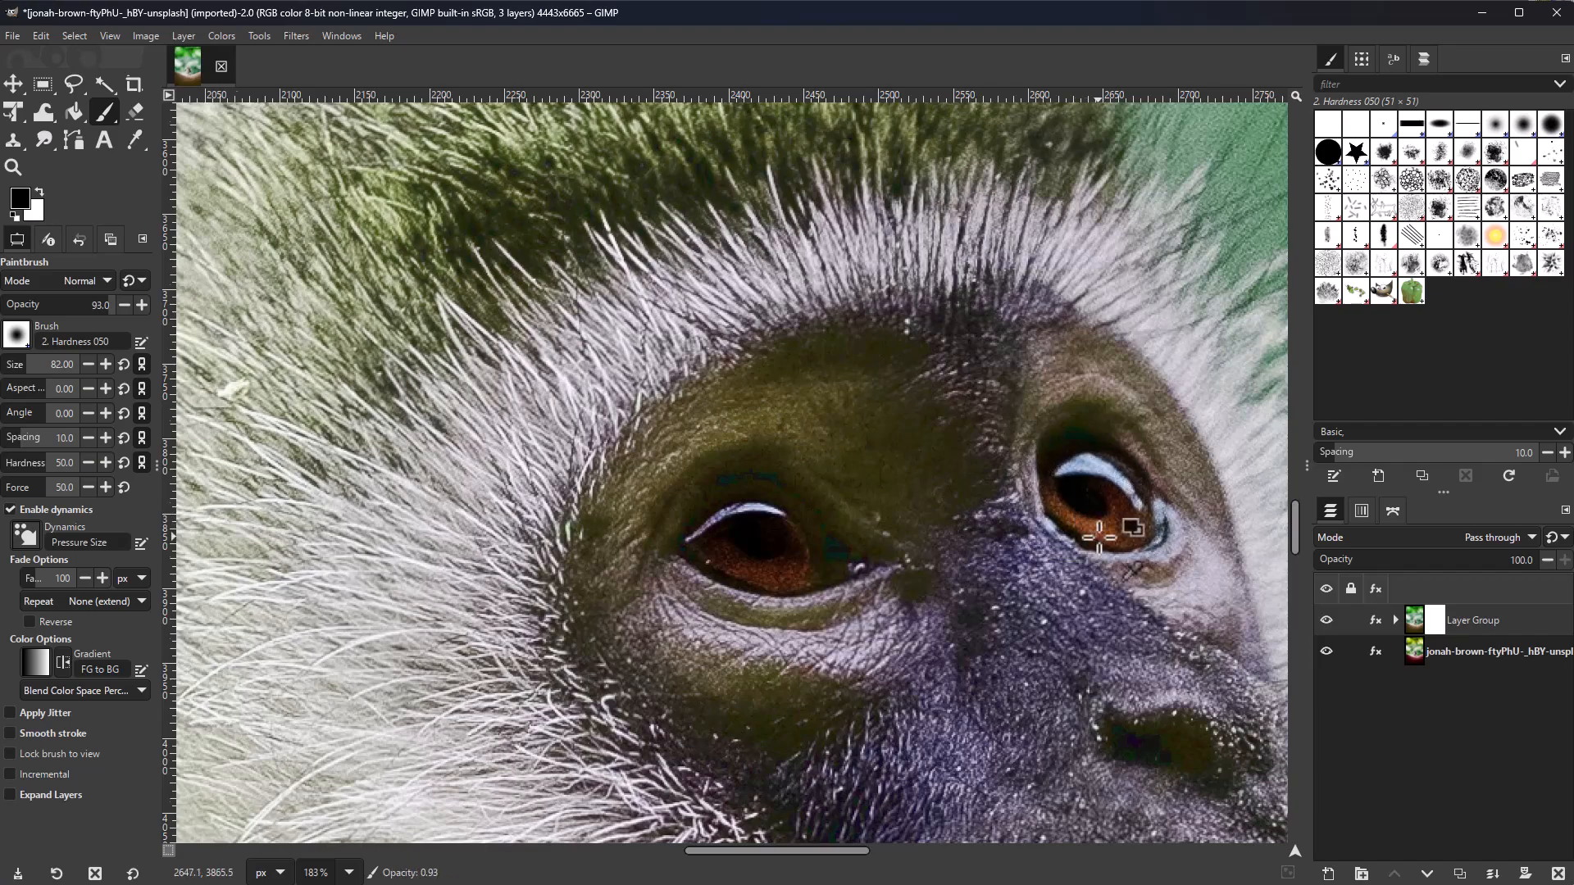
{"action": "scroll", "coordinate": [1099, 537], "scroll_direction": "down", "scroll_amount": 3}
{"action": "scroll", "coordinate": [1099, 537], "scroll_direction": "down", "scroll_amount": 3}
{"action": "scroll", "coordinate": [1099, 537], "scroll_direction": "down", "scroll_amount": 8}
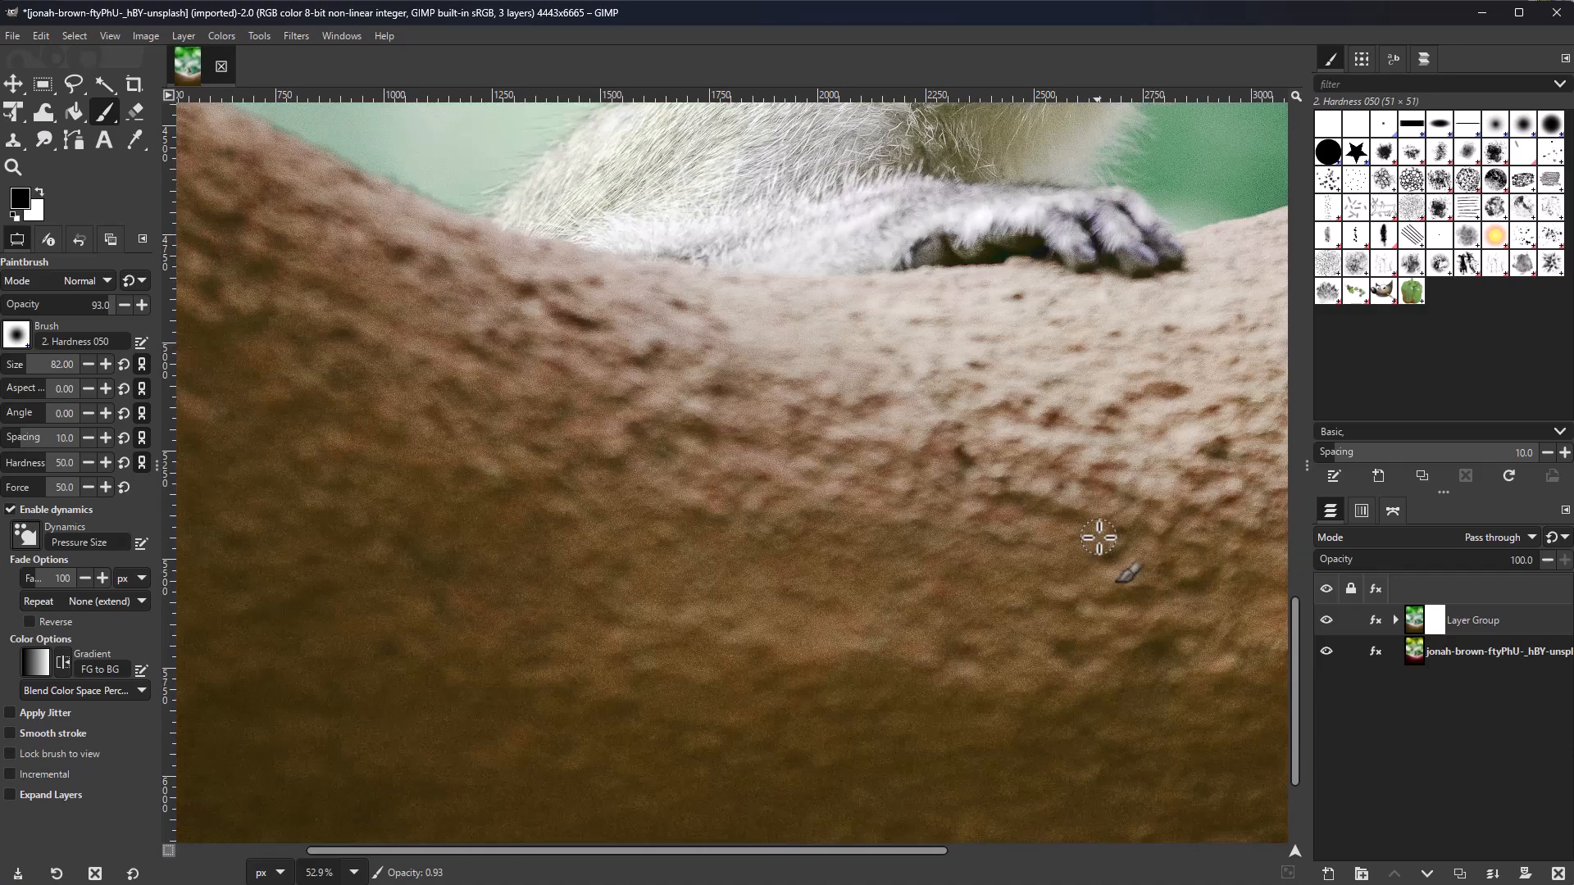
{"action": "scroll", "coordinate": [1066, 537], "scroll_direction": "down", "scroll_amount": 3}
{"action": "scroll", "coordinate": [727, 471], "scroll_direction": "down", "scroll_amount": 1}
{"action": "left_click", "coordinate": [63, 369]}
Step: Paint on the group mask to restore the branch's red and the hair's brown
{"action": "left_click_drag", "start_coordinate": [557, 402], "coordinate": [481, 829]}
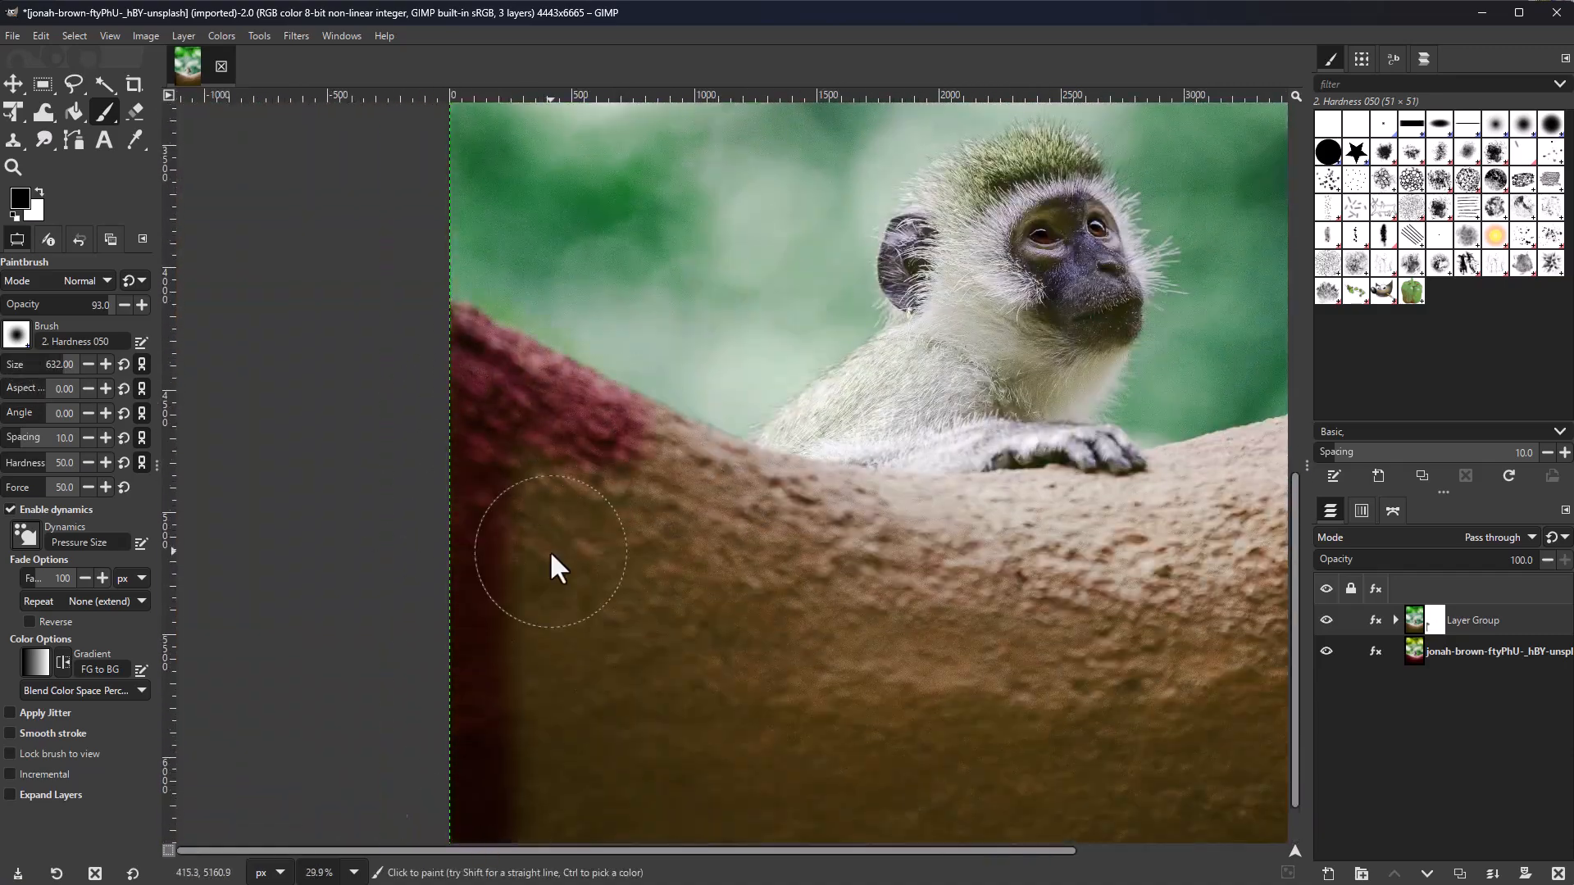
{"action": "scroll", "coordinate": [574, 828], "scroll_direction": "up", "scroll_amount": 2}
{"action": "left_click_drag", "start_coordinate": [525, 304], "coordinate": [677, 279]}
{"action": "scroll", "coordinate": [678, 279], "scroll_direction": "down", "scroll_amount": 1}
{"action": "left_click", "coordinate": [590, 410], "text": "ctrl"}
{"action": "mouse_move", "coordinate": [557, 394]}
{"action": "left_mouse_down"}
{"action": "mouse_move", "coordinate": [460, 861]}
{"action": "mouse_move", "coordinate": [972, 337]}
{"action": "mouse_move", "coordinate": [948, 420]}
{"action": "mouse_move", "coordinate": [638, 753]}
{"action": "mouse_move", "coordinate": [1048, 826]}
{"action": "left_mouse_up"}
{"action": "scroll", "coordinate": [306, 299], "scroll_direction": "right", "scroll_amount": 5}
{"action": "mouse_move", "coordinate": [306, 299]}
{"action": "left_mouse_down"}
{"action": "mouse_move", "coordinate": [854, 470]}
{"action": "mouse_move", "coordinate": [314, 272]}
{"action": "mouse_move", "coordinate": [701, 205]}
{"action": "left_mouse_up"}
{"action": "mouse_move", "coordinate": [695, 710]}
{"action": "left_mouse_down"}
{"action": "mouse_move", "coordinate": [1116, 777]}
{"action": "mouse_move", "coordinate": [880, 760]}
{"action": "mouse_move", "coordinate": [1297, 696]}
{"action": "mouse_move", "coordinate": [1320, 543]}
{"action": "left_mouse_up"}
{"action": "scroll", "coordinate": [1194, 411], "scroll_direction": "up", "scroll_amount": 2}
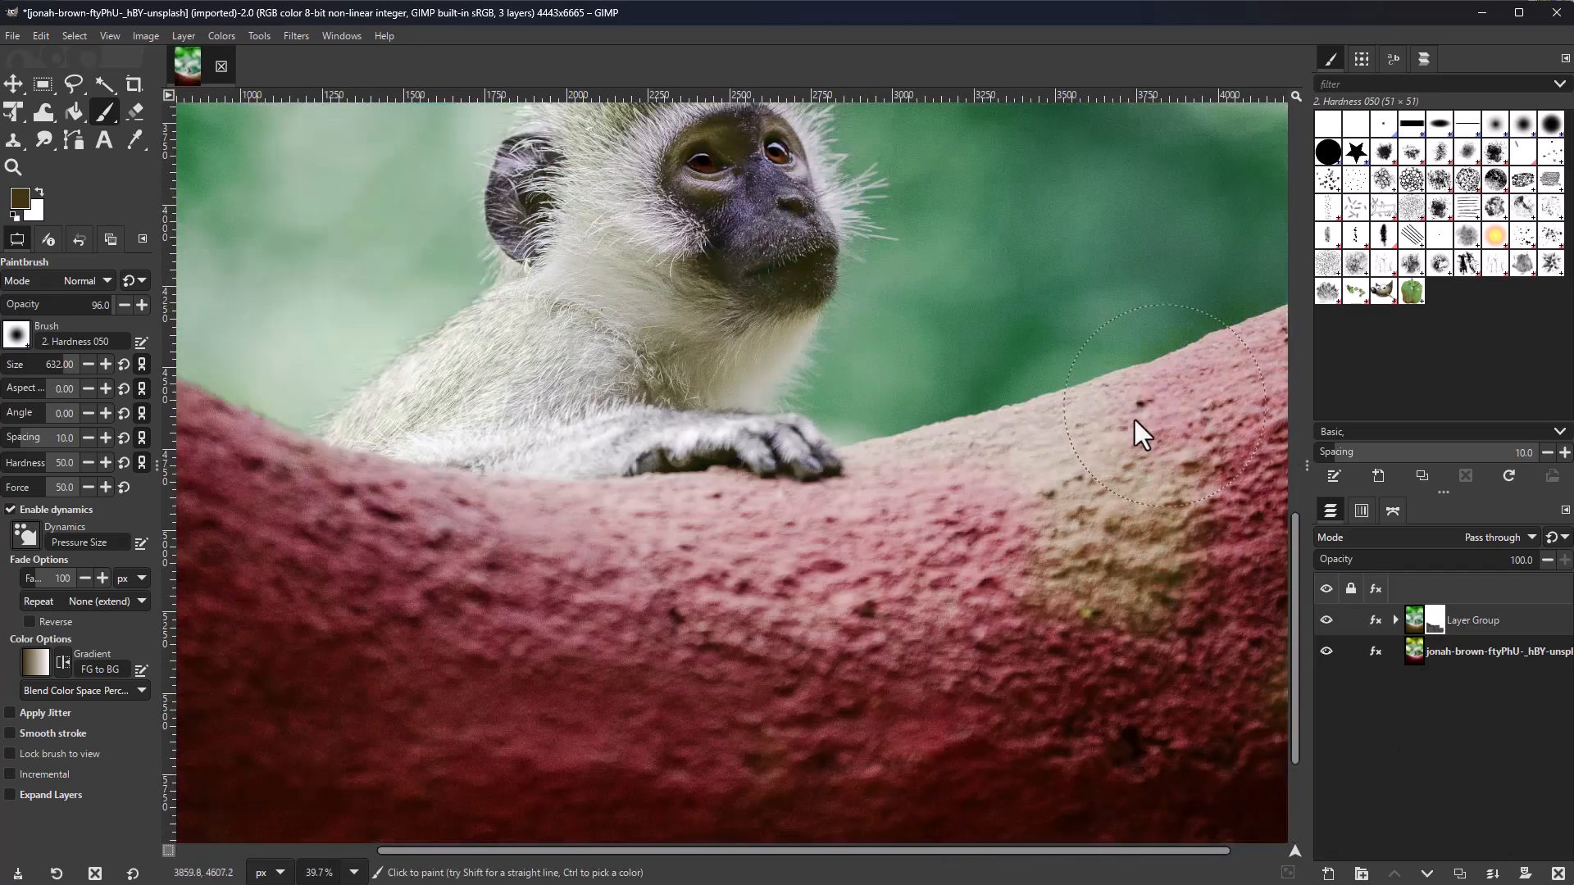
{"action": "scroll", "coordinate": [965, 715], "scroll_direction": "up", "scroll_amount": 5}
{"action": "scroll", "coordinate": [661, 738], "scroll_direction": "up", "scroll_amount": 3}
{"action": "left_click_drag", "start_coordinate": [573, 410], "coordinate": [943, 352]}
{"action": "scroll", "coordinate": [762, 524], "scroll_direction": "down", "scroll_amount": 6}
{"action": "scroll", "coordinate": [763, 524], "scroll_direction": "down", "scroll_amount": 5}
Step: Apply a Levels effect to the layer group, adjusting its midtones gamma to 1.48
{"action": "left_click", "coordinate": [1395, 620]}
{"action": "left_click", "coordinate": [1353, 620]}
{"action": "left_click", "coordinate": [1395, 620]}
{"action": "left_click", "coordinate": [1414, 619]}
{"action": "left_click", "coordinate": [666, 679]}
{"action": "key", "text": "slash"}
{"action": "type", "text": "levels"}
{"action": "key", "text": "Return"}
{"action": "left_click_drag", "start_coordinate": [1022, 397], "coordinate": [1182, 357]}
{"action": "mouse_move", "coordinate": [1188, 595]}
{"action": "left_mouse_down"}
{"action": "mouse_move", "coordinate": [1218, 593]}
{"action": "mouse_move", "coordinate": [1140, 603]}
{"action": "mouse_move", "coordinate": [1167, 605]}
{"action": "left_mouse_up"}
{"action": "left_click", "coordinate": [1254, 833]}
Step: Toggle the Levels and Hue-Saturation effects to compare, leaving Hue-Saturation hidden
{"action": "left_click", "coordinate": [1374, 620]}
{"action": "left_click", "coordinate": [1274, 517]}
{"action": "left_click", "coordinate": [1274, 517]}
{"action": "left_click", "coordinate": [815, 553]}
{"action": "scroll", "coordinate": [815, 553], "scroll_direction": "up", "scroll_amount": 3}
{"action": "left_click", "coordinate": [1375, 620]}
{"action": "left_click", "coordinate": [1277, 515]}
{"action": "left_click", "coordinate": [1277, 515]}
{"action": "left_click", "coordinate": [1275, 537]}
{"action": "left_click", "coordinate": [1276, 538]}
{"action": "left_click", "coordinate": [1276, 538]}
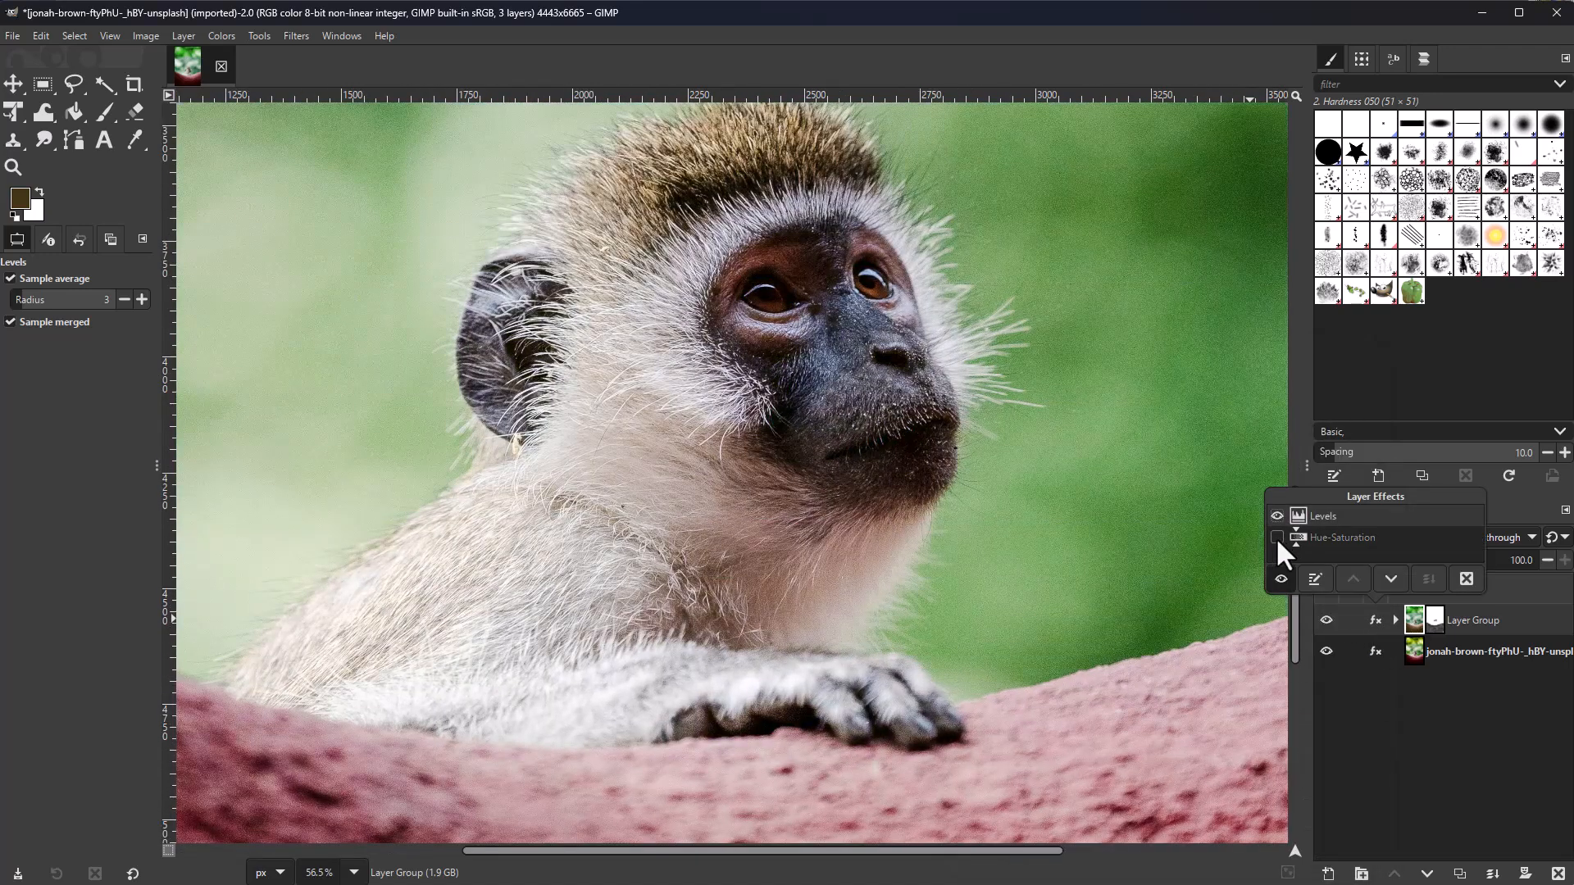
{"action": "left_click", "coordinate": [1276, 538]}
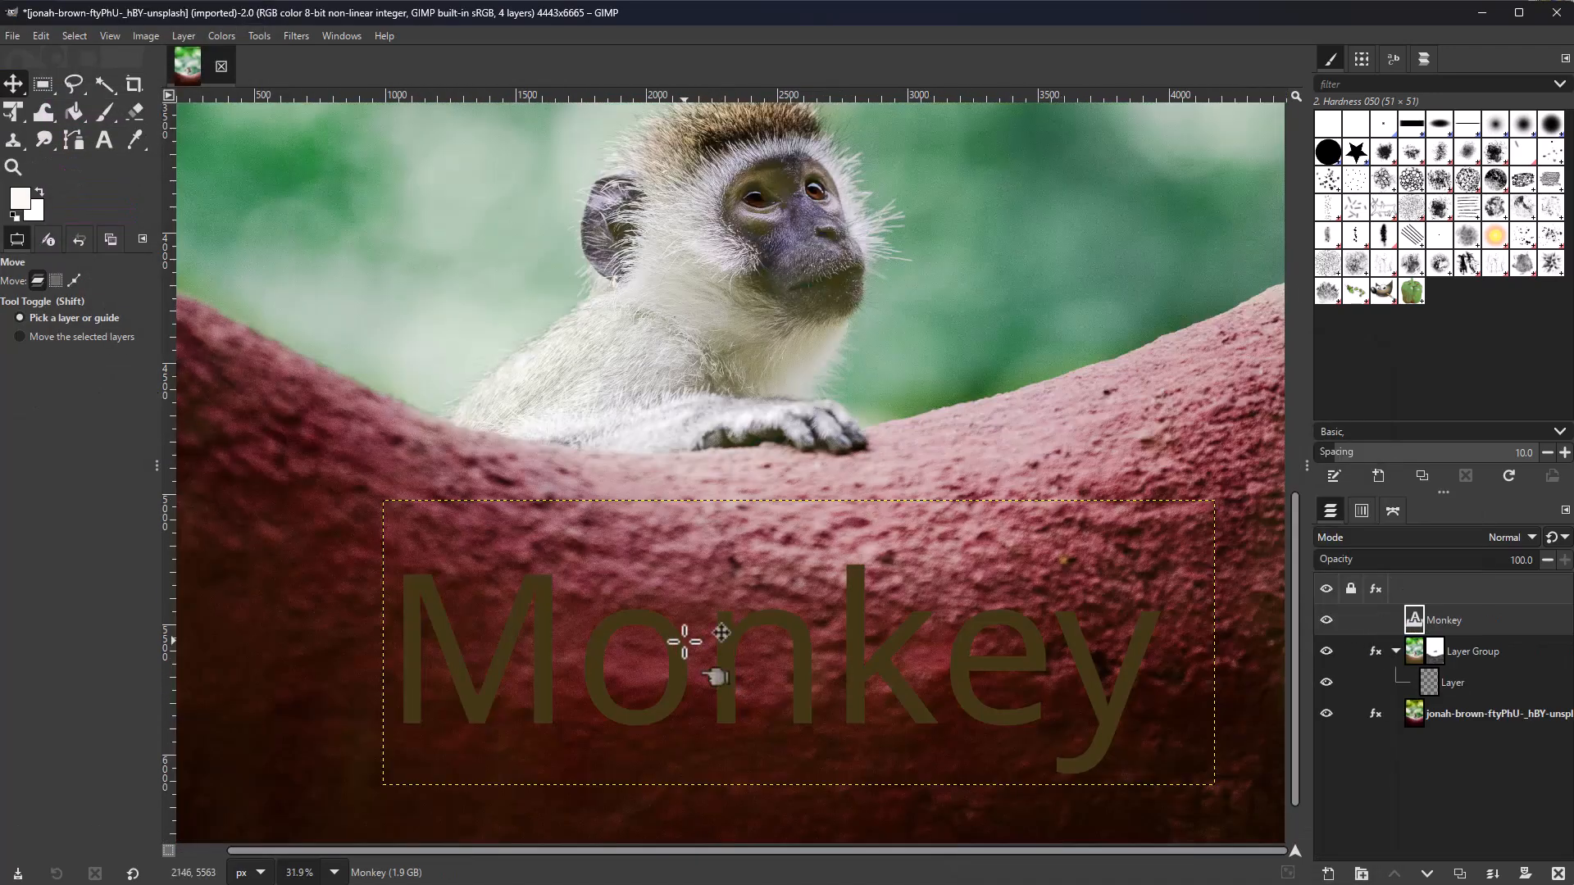
Step: Make the Monkey text near-white and bold, trying Serif Bold, GeoSlab703 and JhengHei Light fonts
{"action": "left_click", "coordinate": [422, 604]}
{"action": "left_click", "coordinate": [560, 473]}
{"action": "key", "text": "Return"}
{"action": "left_click", "coordinate": [435, 473]}
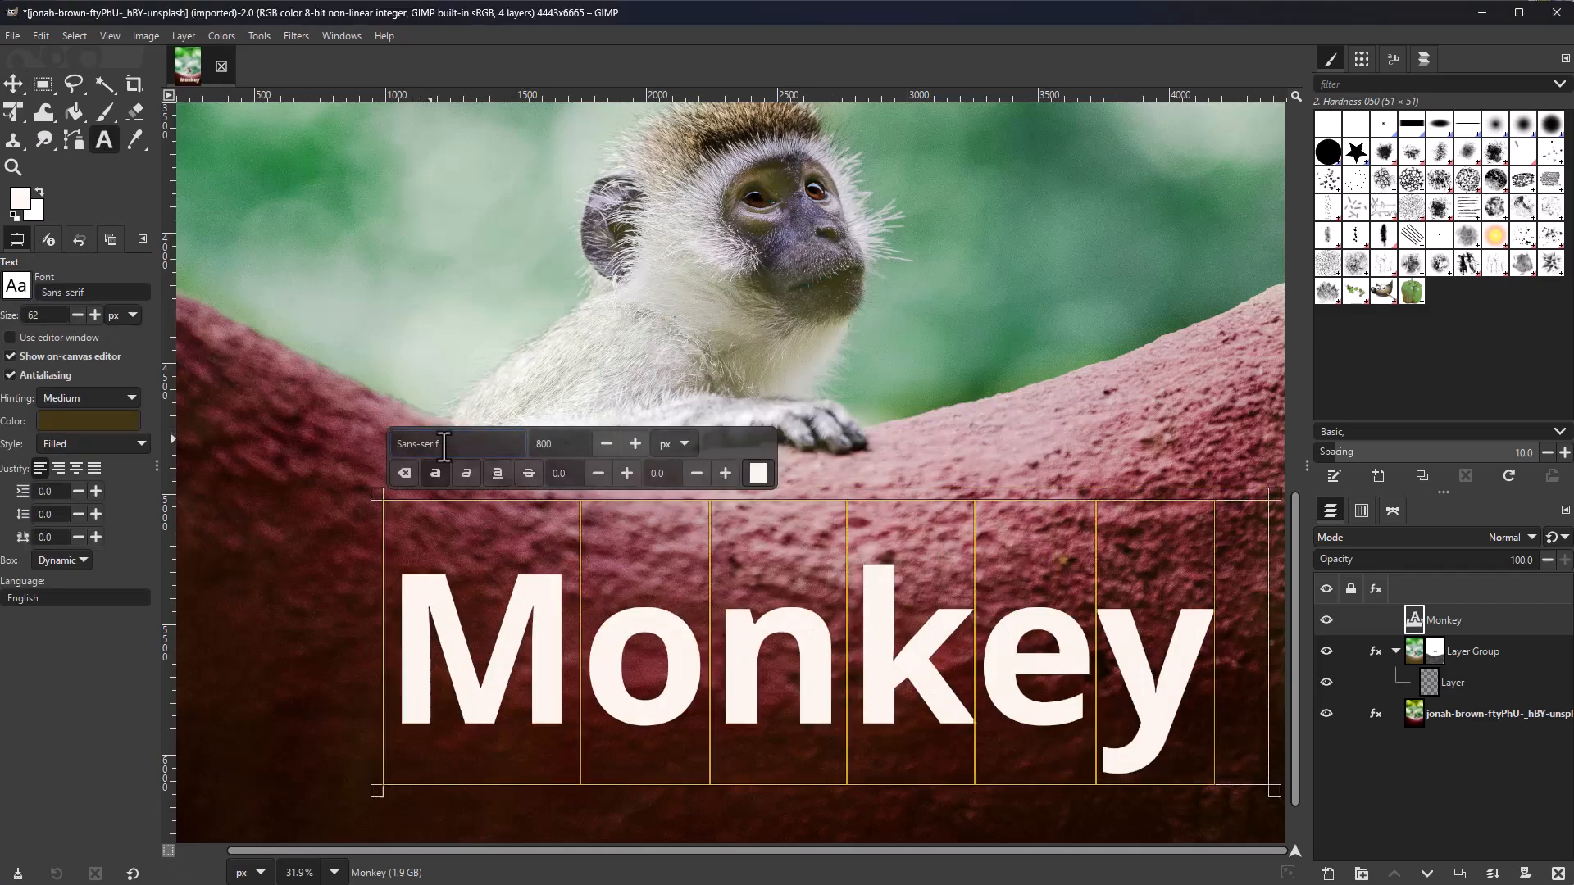
{"action": "left_click", "coordinate": [16, 286]}
{"action": "left_click", "coordinate": [51, 338]}
{"action": "left_click", "coordinate": [51, 470]}
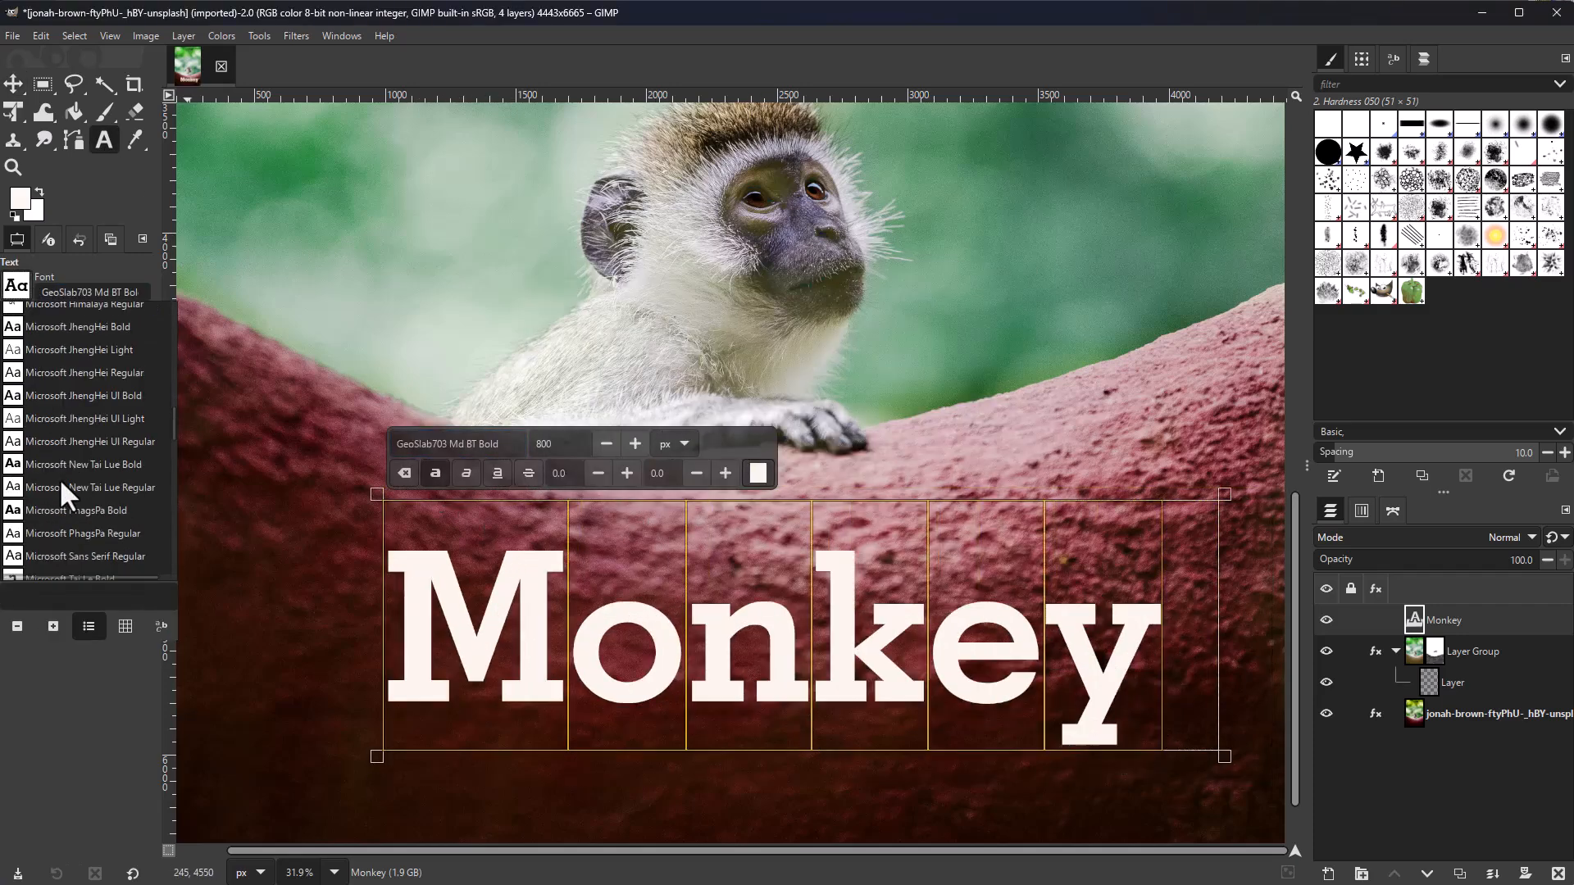
{"action": "left_click", "coordinate": [78, 349]}
{"action": "mouse_move", "coordinate": [377, 785]}
{"action": "left_mouse_down"}
{"action": "mouse_move", "coordinate": [545, 702]}
{"action": "mouse_move", "coordinate": [223, 781]}
{"action": "mouse_move", "coordinate": [383, 789]}
{"action": "left_mouse_up"}
Step: Shrink the Monkey text box and make the text italic and underlined
{"action": "left_click", "coordinate": [475, 473]}
{"action": "left_click", "coordinate": [441, 473]}
{"action": "left_click", "coordinate": [442, 472]}
{"action": "left_click", "coordinate": [473, 473]}
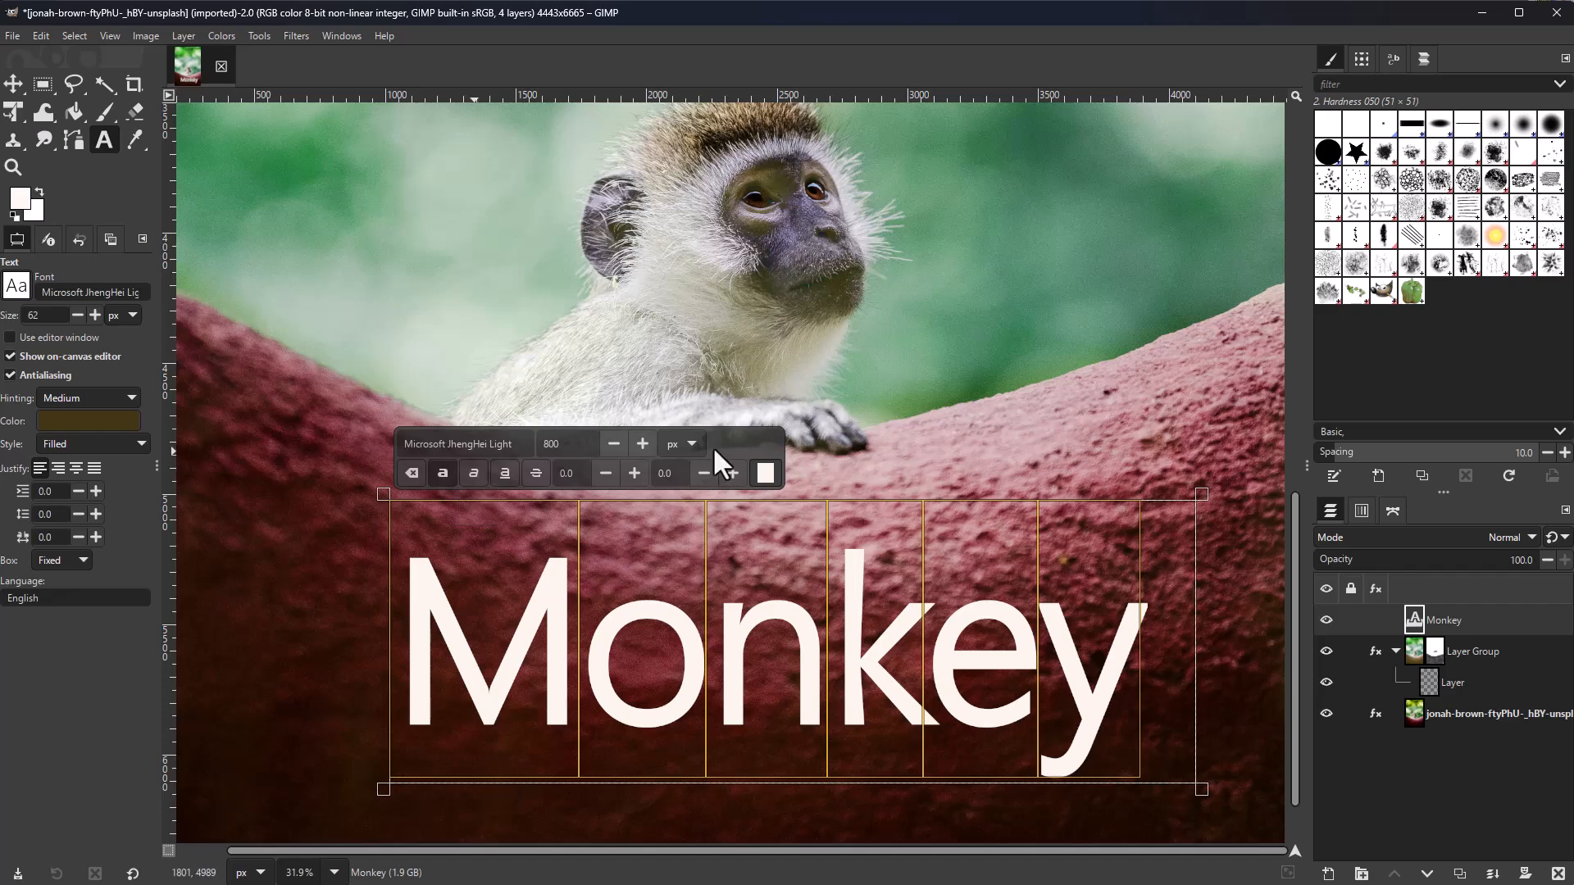
{"action": "left_click_drag", "start_coordinate": [1201, 789], "coordinate": [1163, 773]}
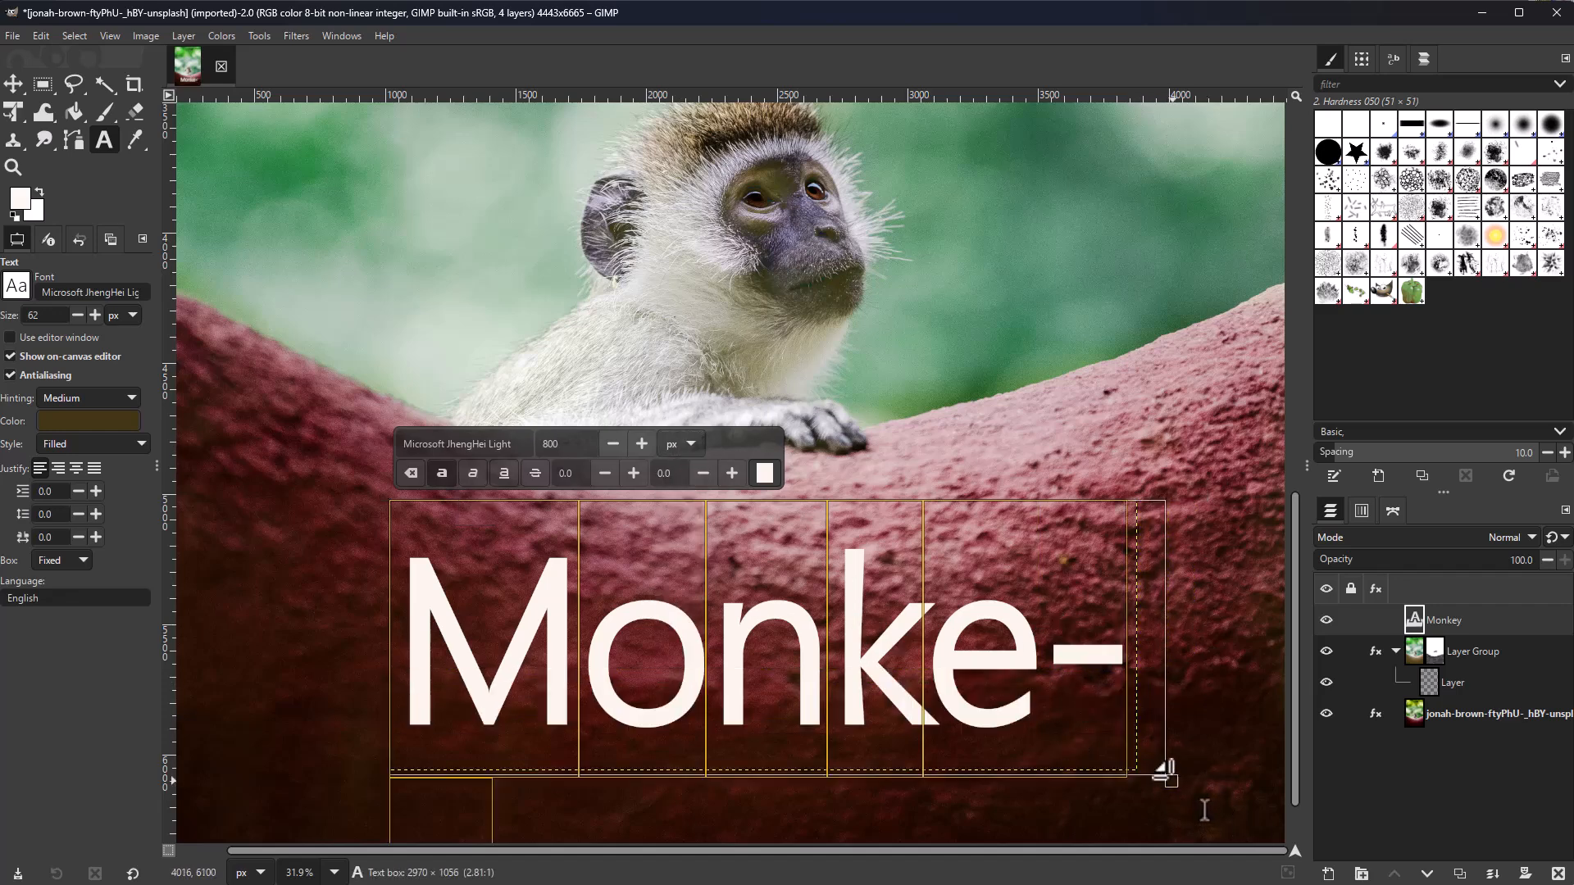
{"action": "left_click", "coordinate": [473, 473]}
{"action": "left_click", "coordinate": [504, 474]}
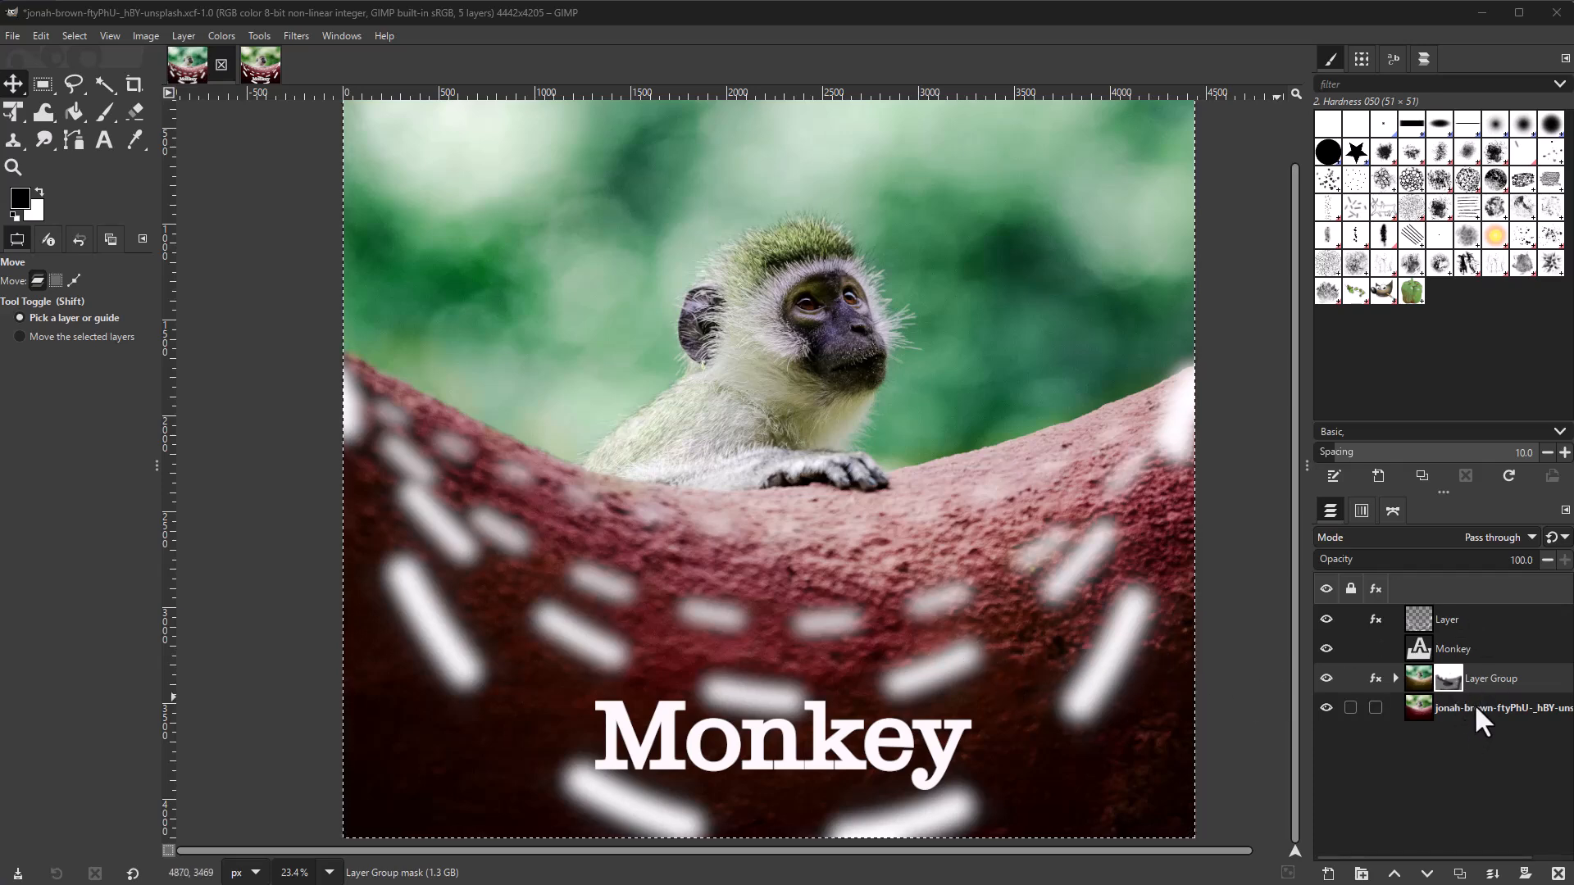
Step: Add the background photo, Monkey text and top layers to the layer selection
{"action": "left_click", "coordinate": [1502, 702], "text": "ctrl"}
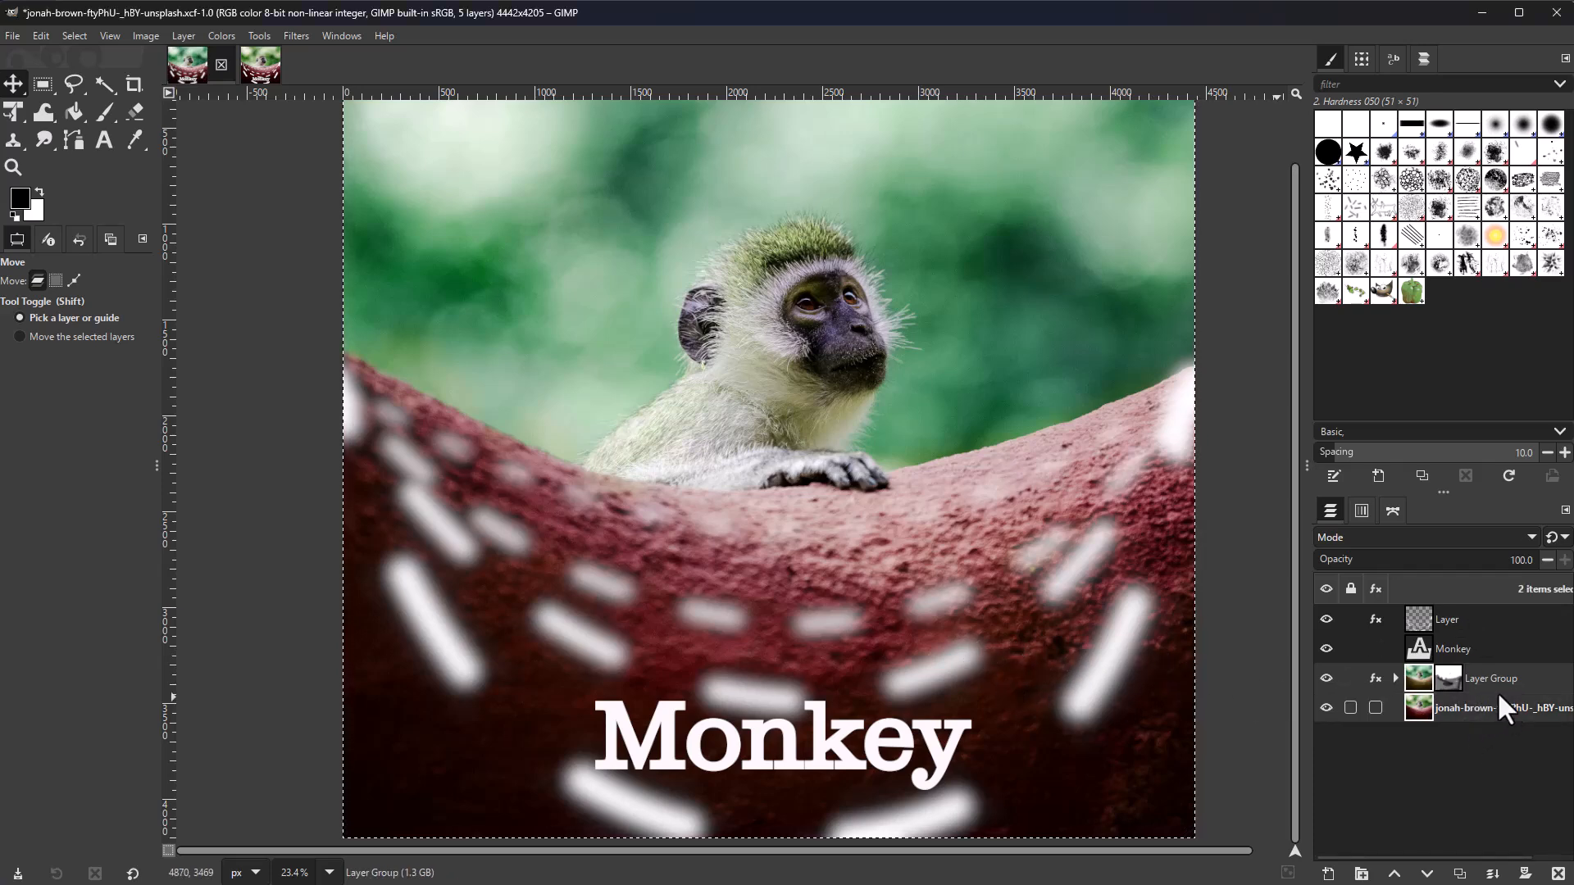
{"action": "left_click", "coordinate": [1479, 648], "text": "ctrl"}
{"action": "left_click", "coordinate": [1478, 623], "text": "ctrl"}
Step: Disable editing of the Blue and Green channels so the dashes' glow turns green
{"action": "left_click", "coordinate": [1361, 510]}
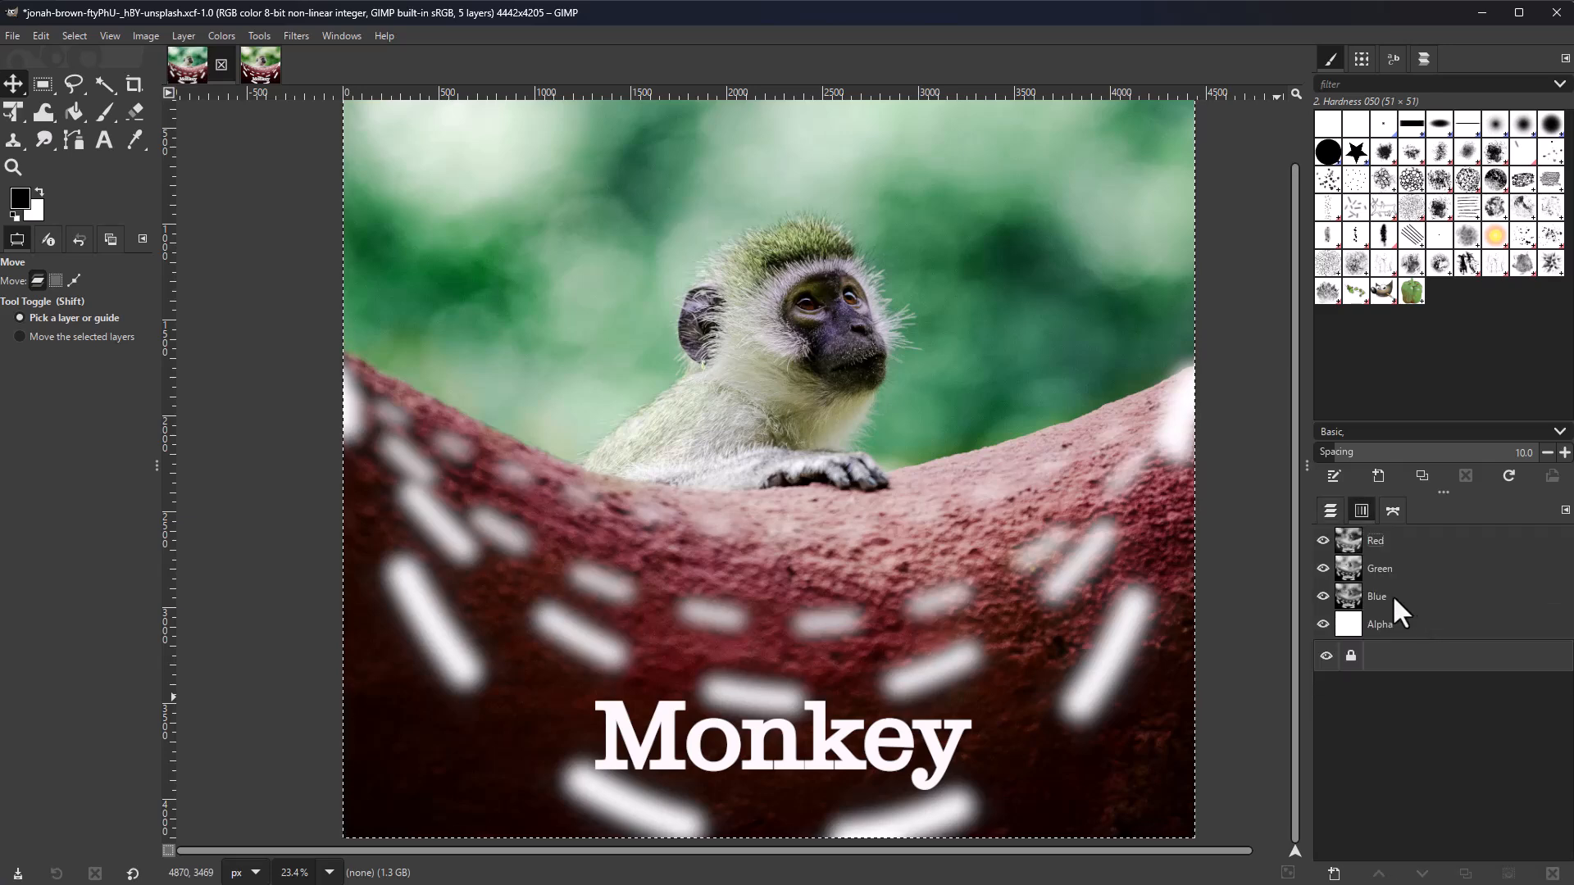
{"action": "left_click", "coordinate": [1392, 594]}
{"action": "left_click", "coordinate": [1397, 567]}
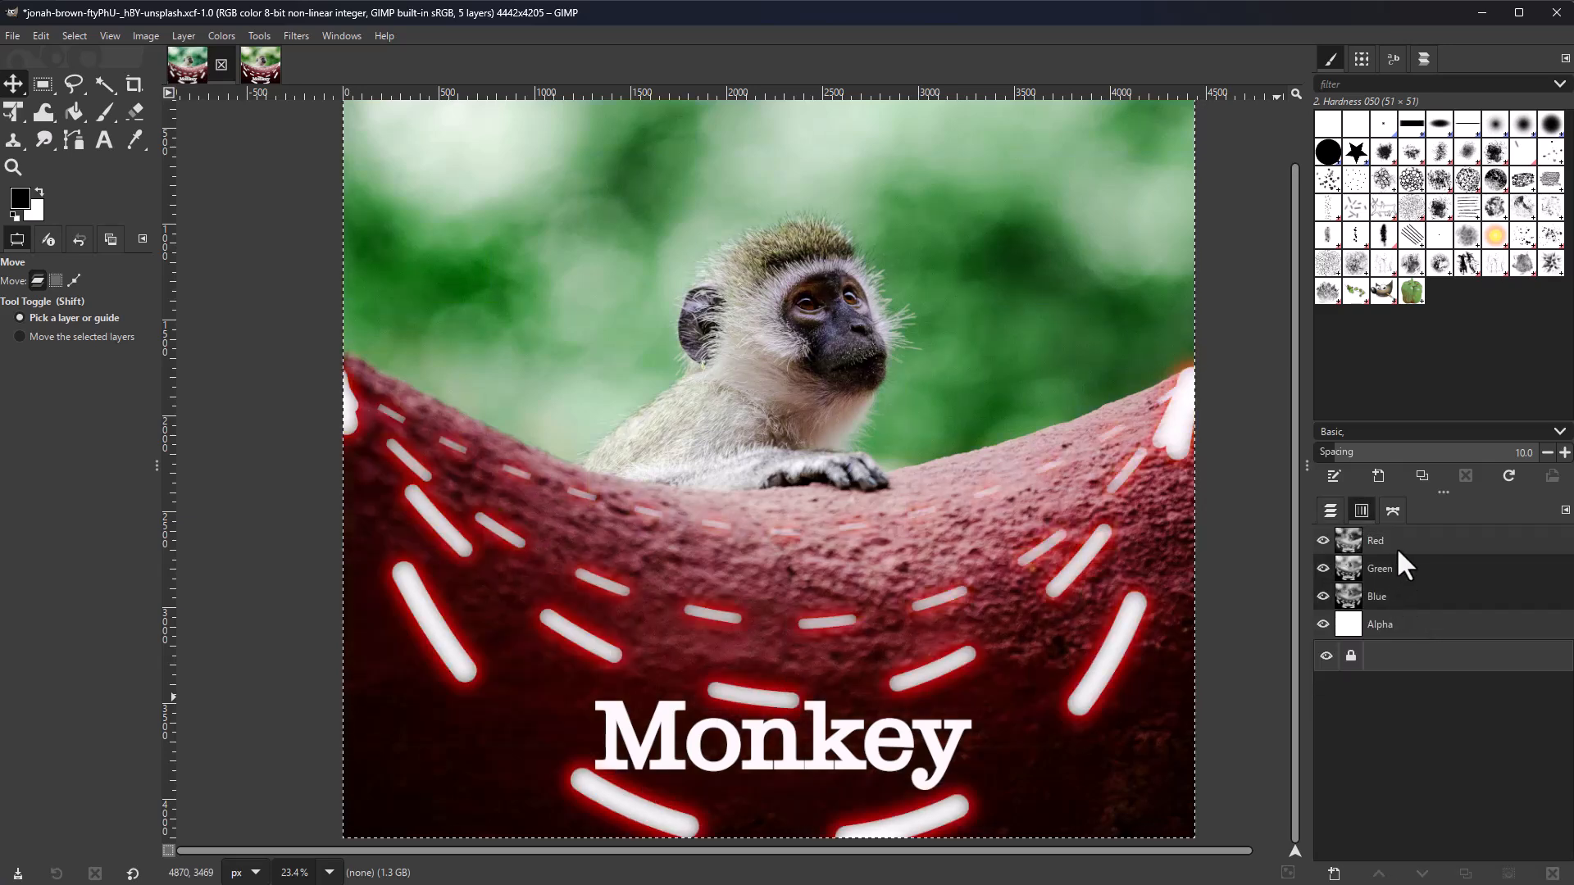
{"action": "left_click", "coordinate": [1392, 510]}
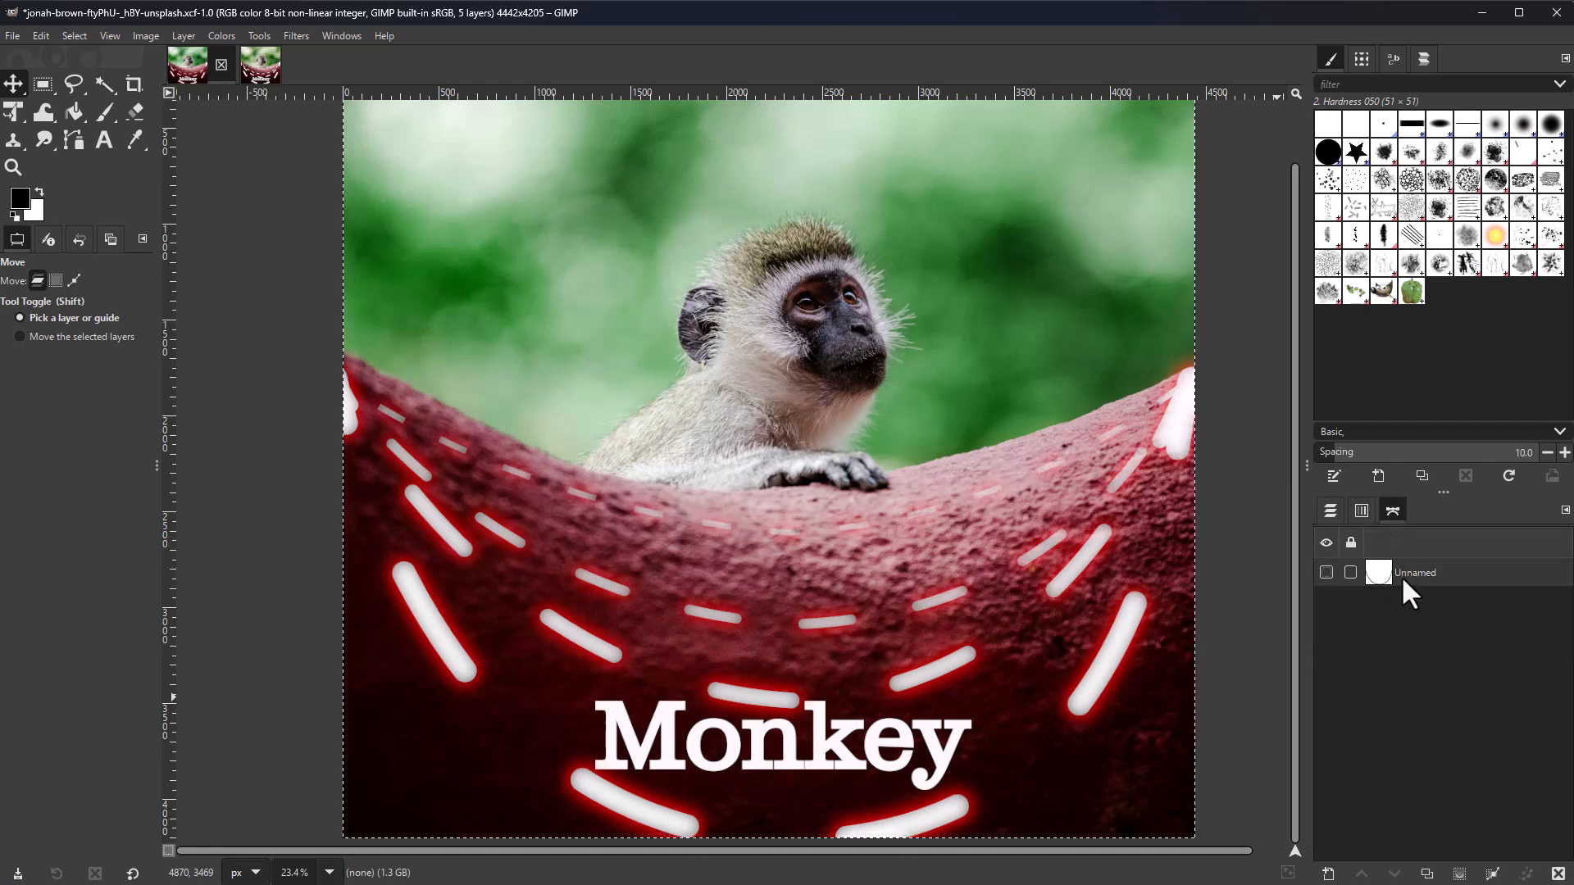
{"action": "left_click", "coordinate": [1361, 510]}
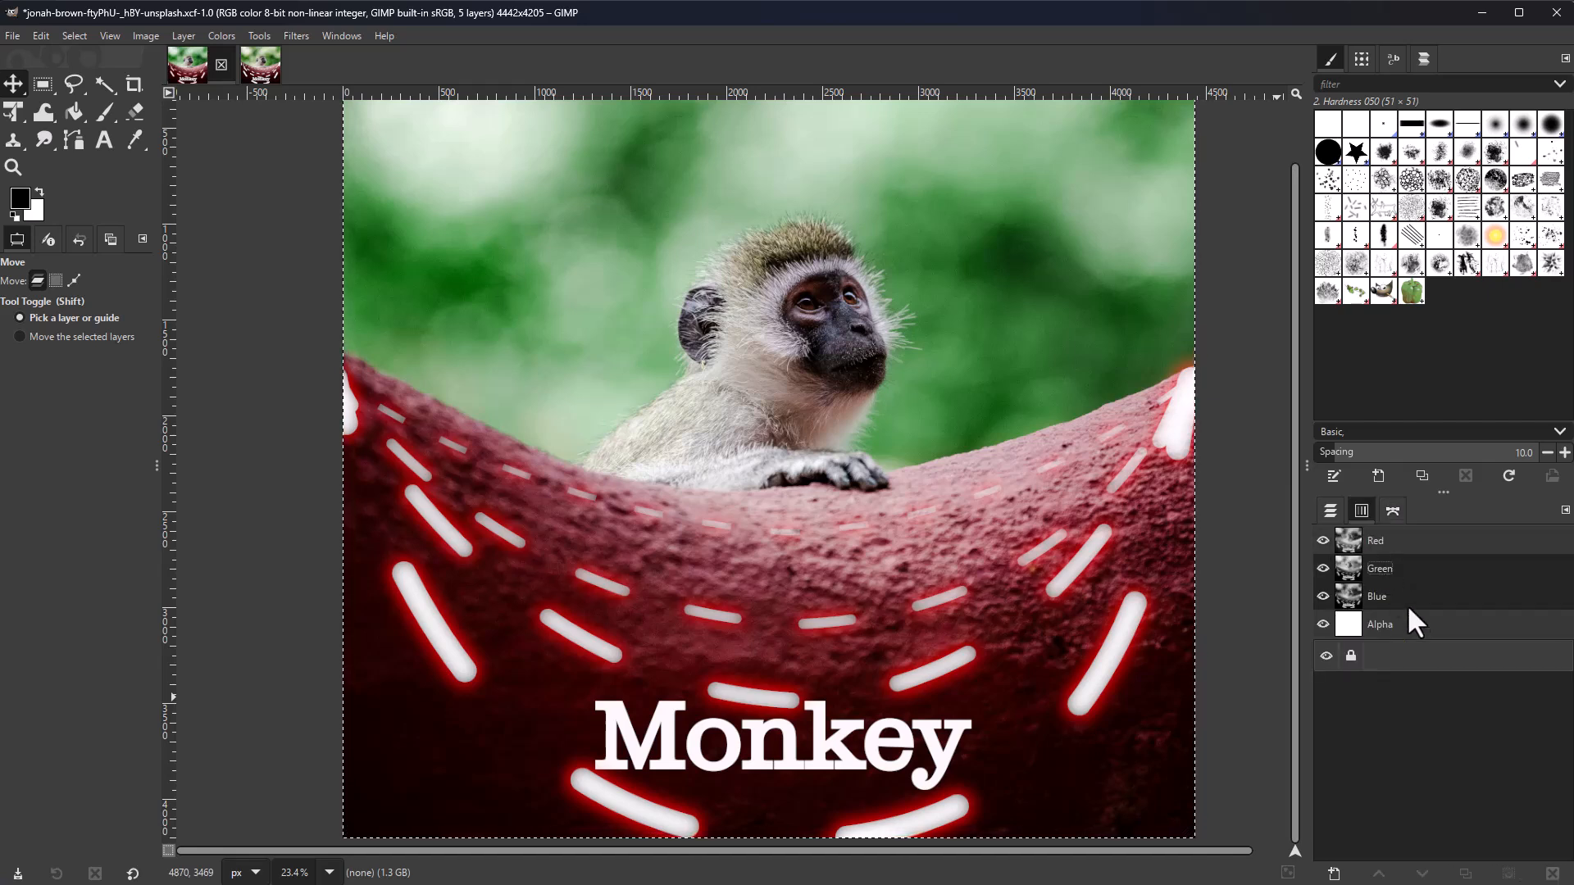
{"action": "left_click", "coordinate": [1392, 566]}
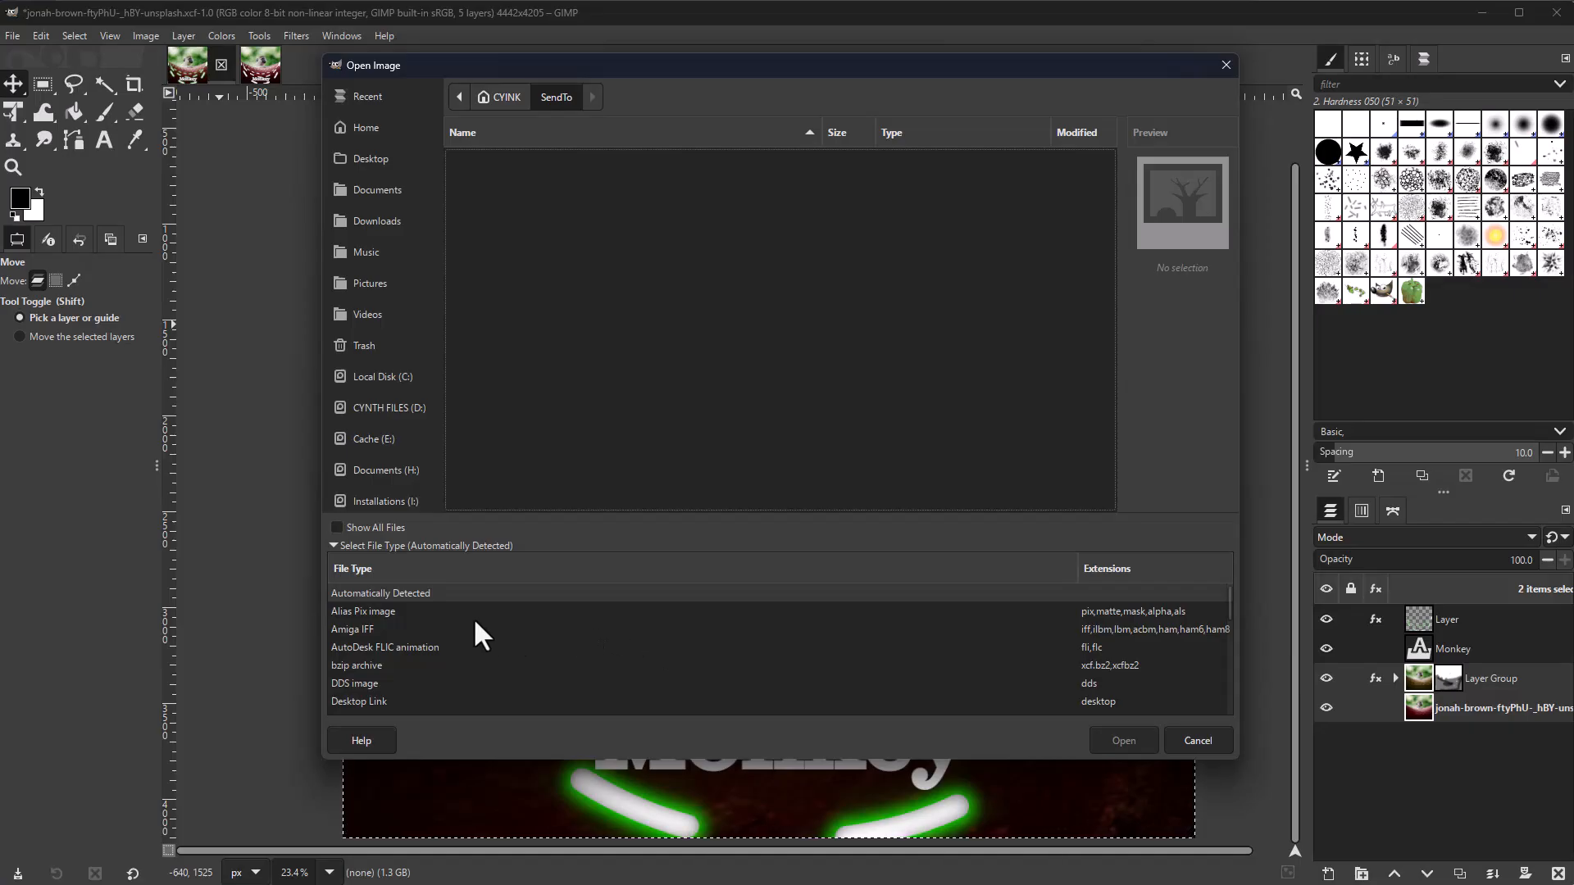
Step: Browse the supported file-type list and choose Wireless BMP image as the file type
{"action": "scroll", "coordinate": [479, 636], "scroll_direction": "down", "scroll_amount": 1}
{"action": "scroll", "coordinate": [476, 623], "scroll_direction": "down", "scroll_amount": 4}
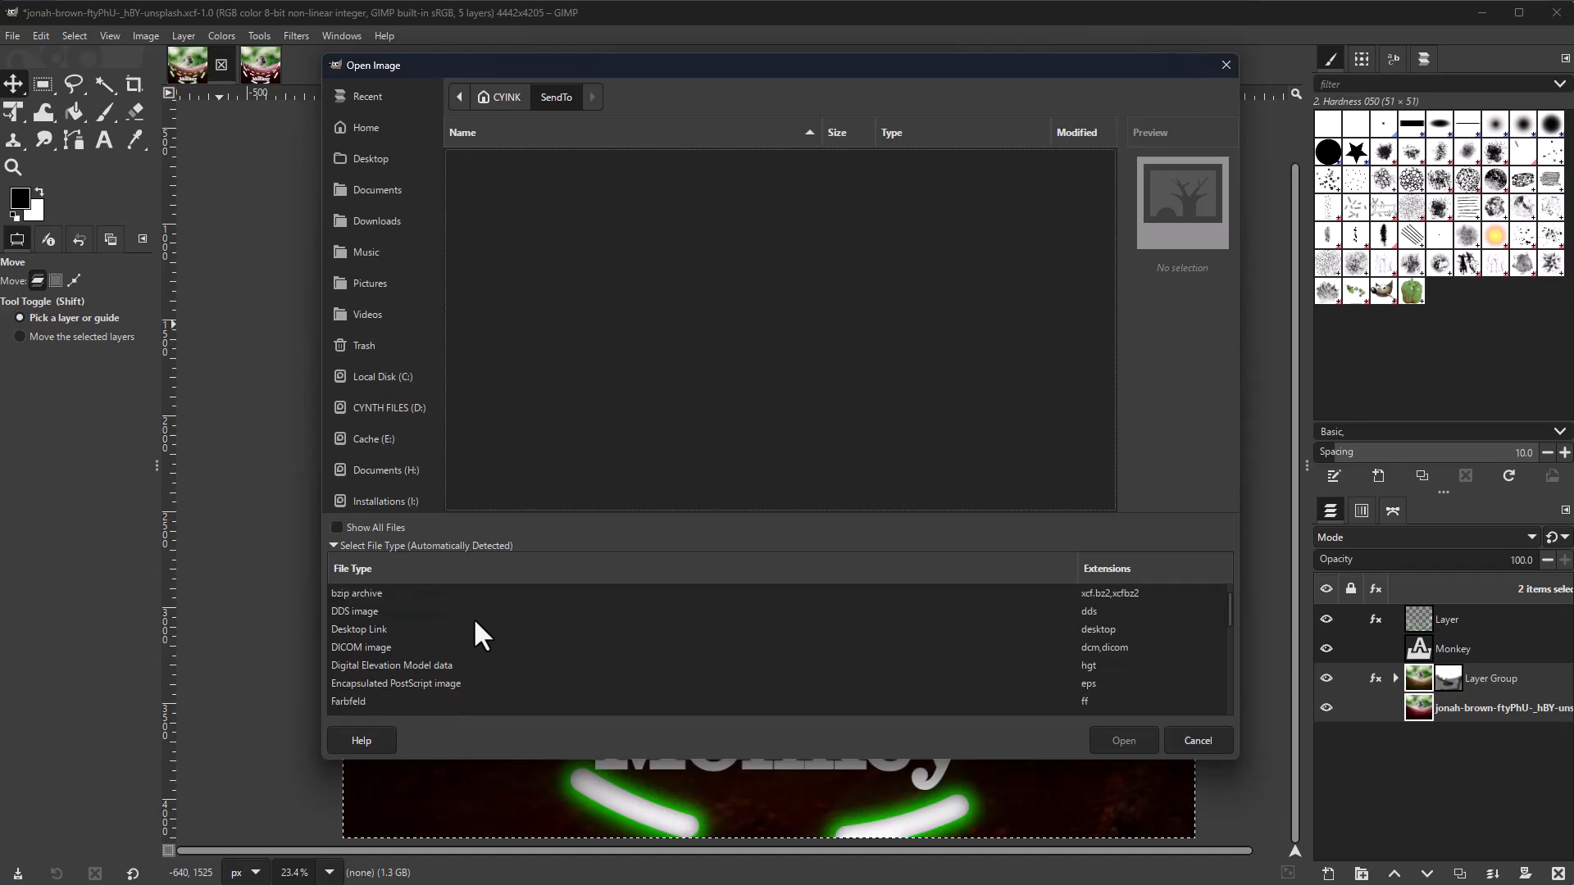
{"action": "scroll", "coordinate": [475, 621], "scroll_direction": "down", "scroll_amount": 8}
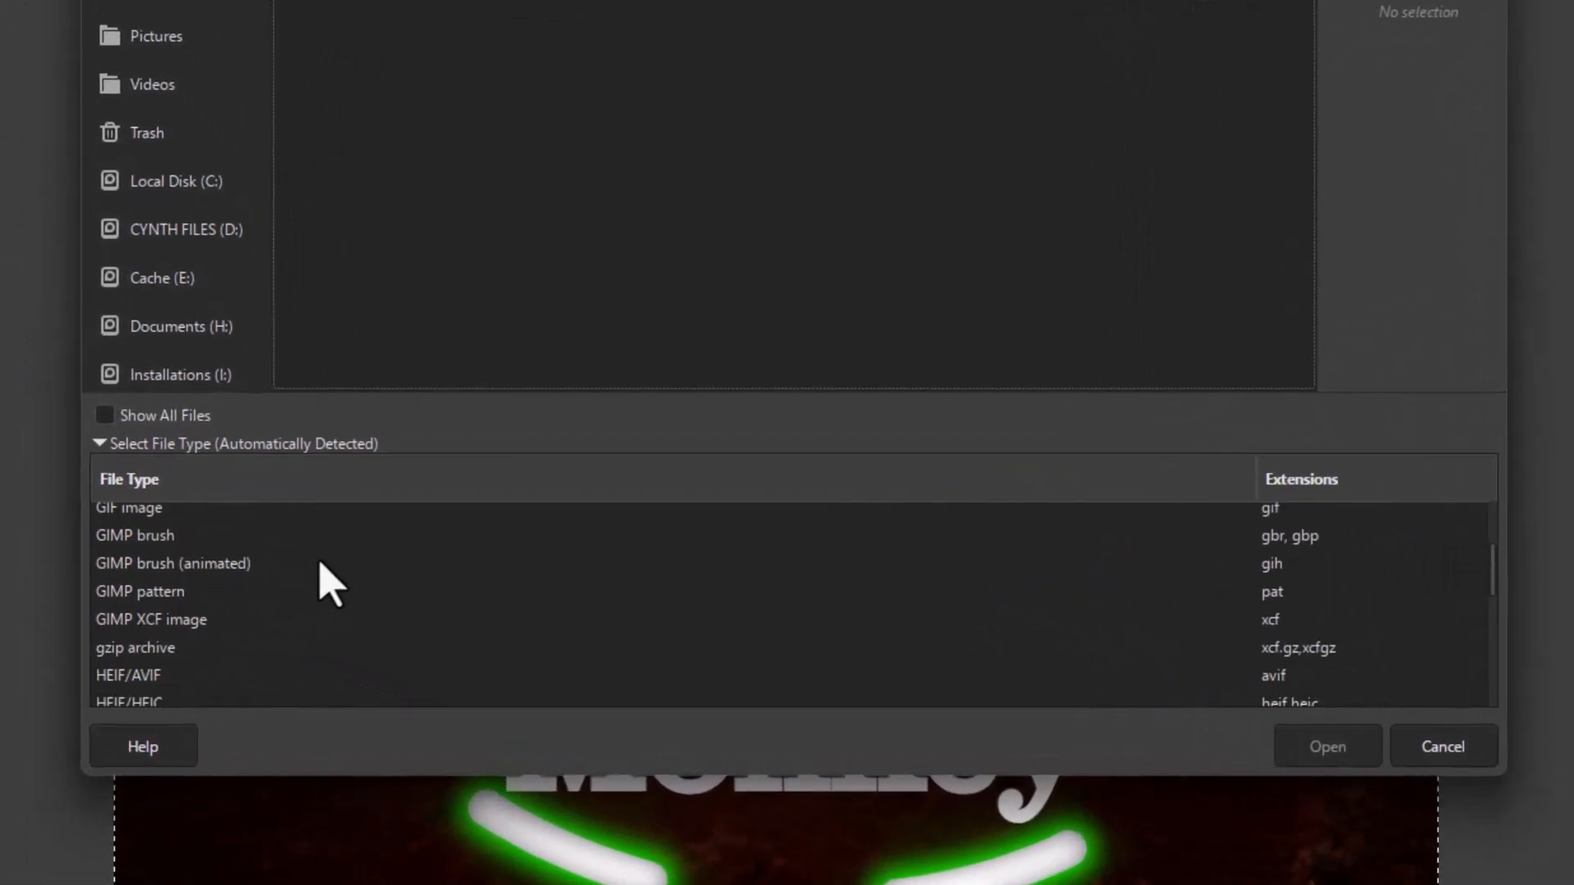
{"action": "scroll", "coordinate": [328, 584], "scroll_direction": "down", "scroll_amount": 5}
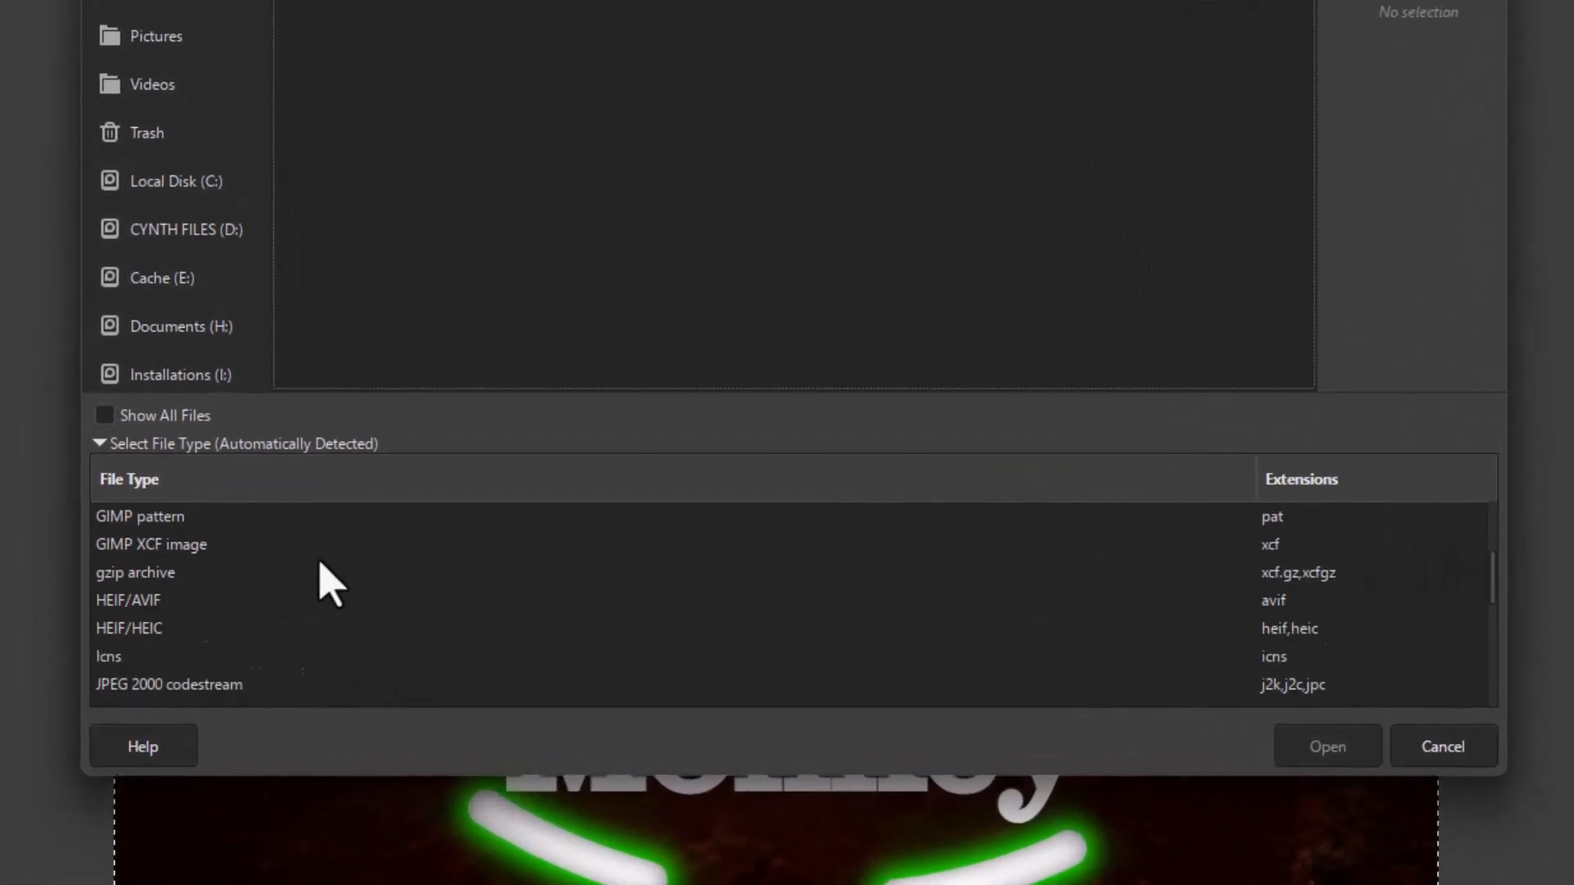
{"action": "scroll", "coordinate": [328, 583], "scroll_direction": "down", "scroll_amount": 9}
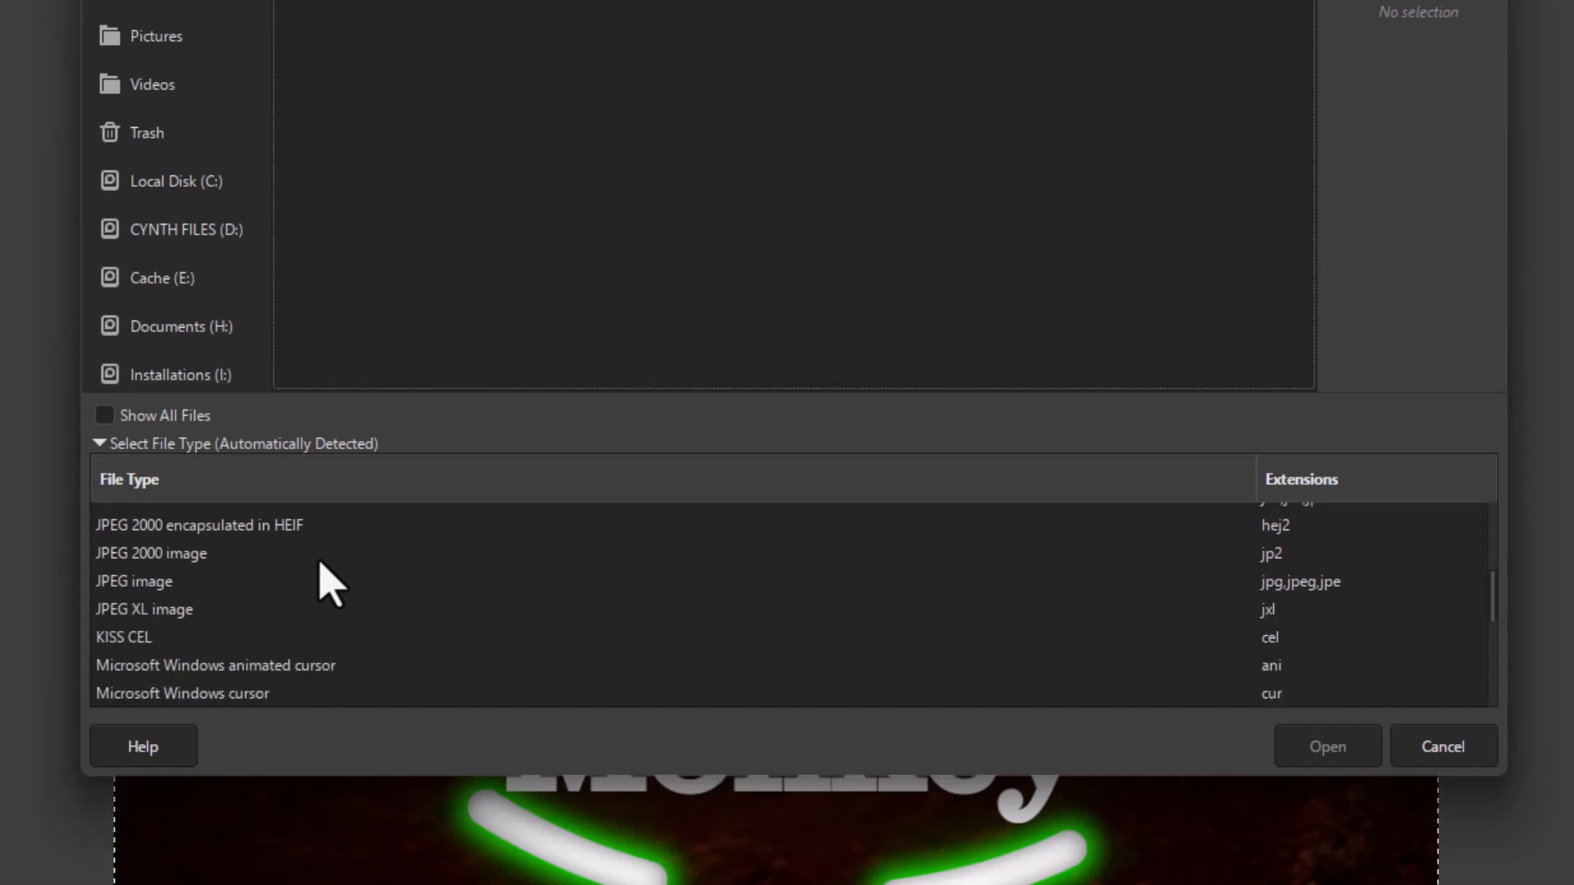
{"action": "scroll", "coordinate": [328, 584], "scroll_direction": "down", "scroll_amount": 7}
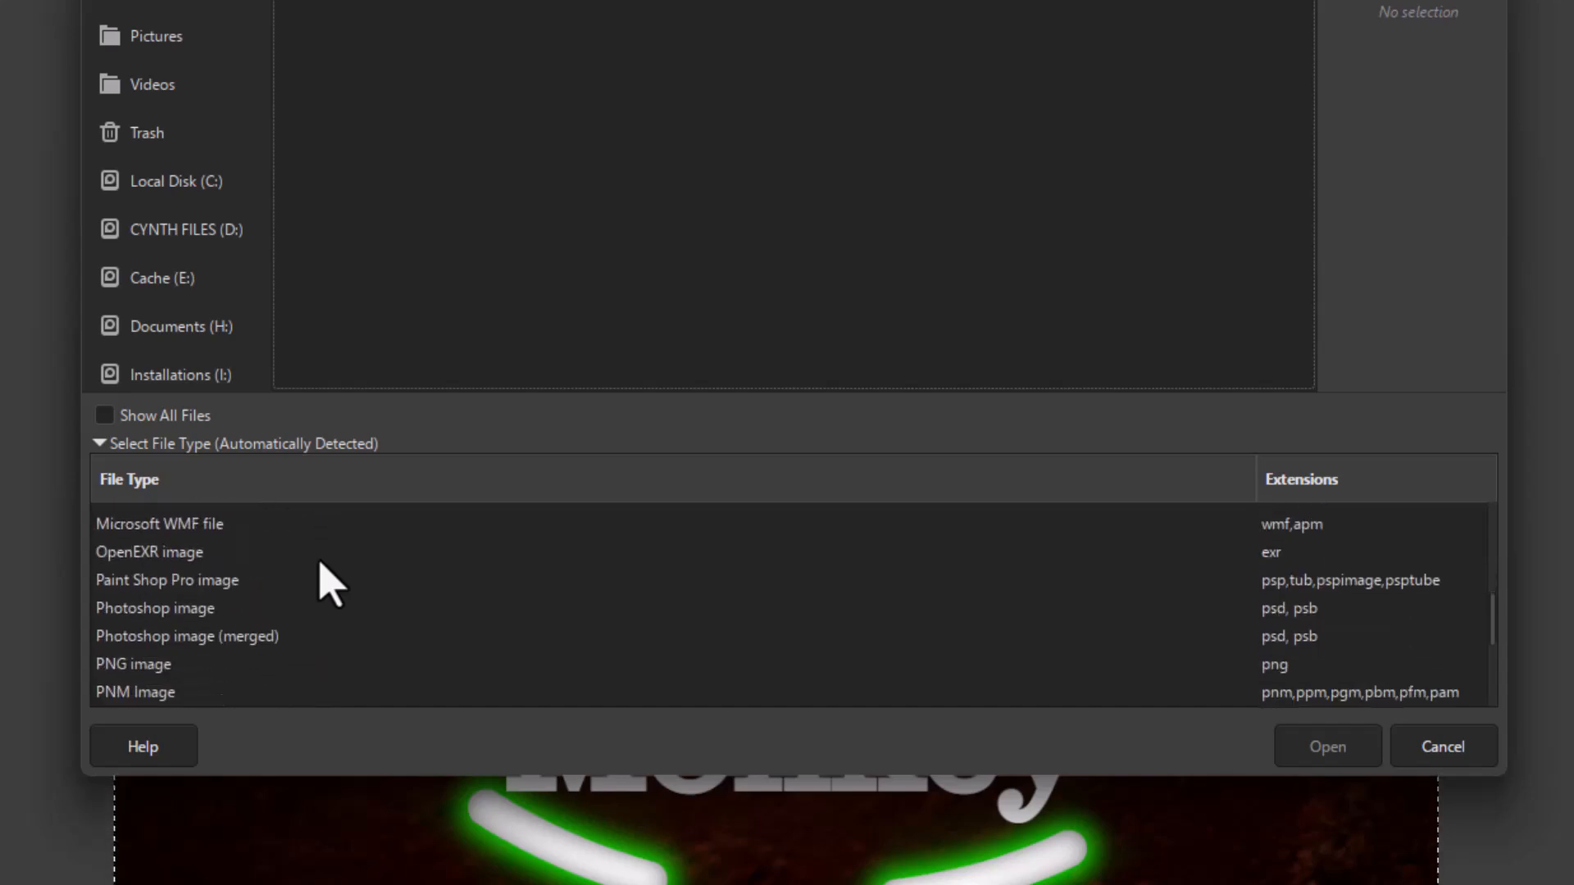
{"action": "scroll", "coordinate": [328, 584], "scroll_direction": "down", "scroll_amount": 10}
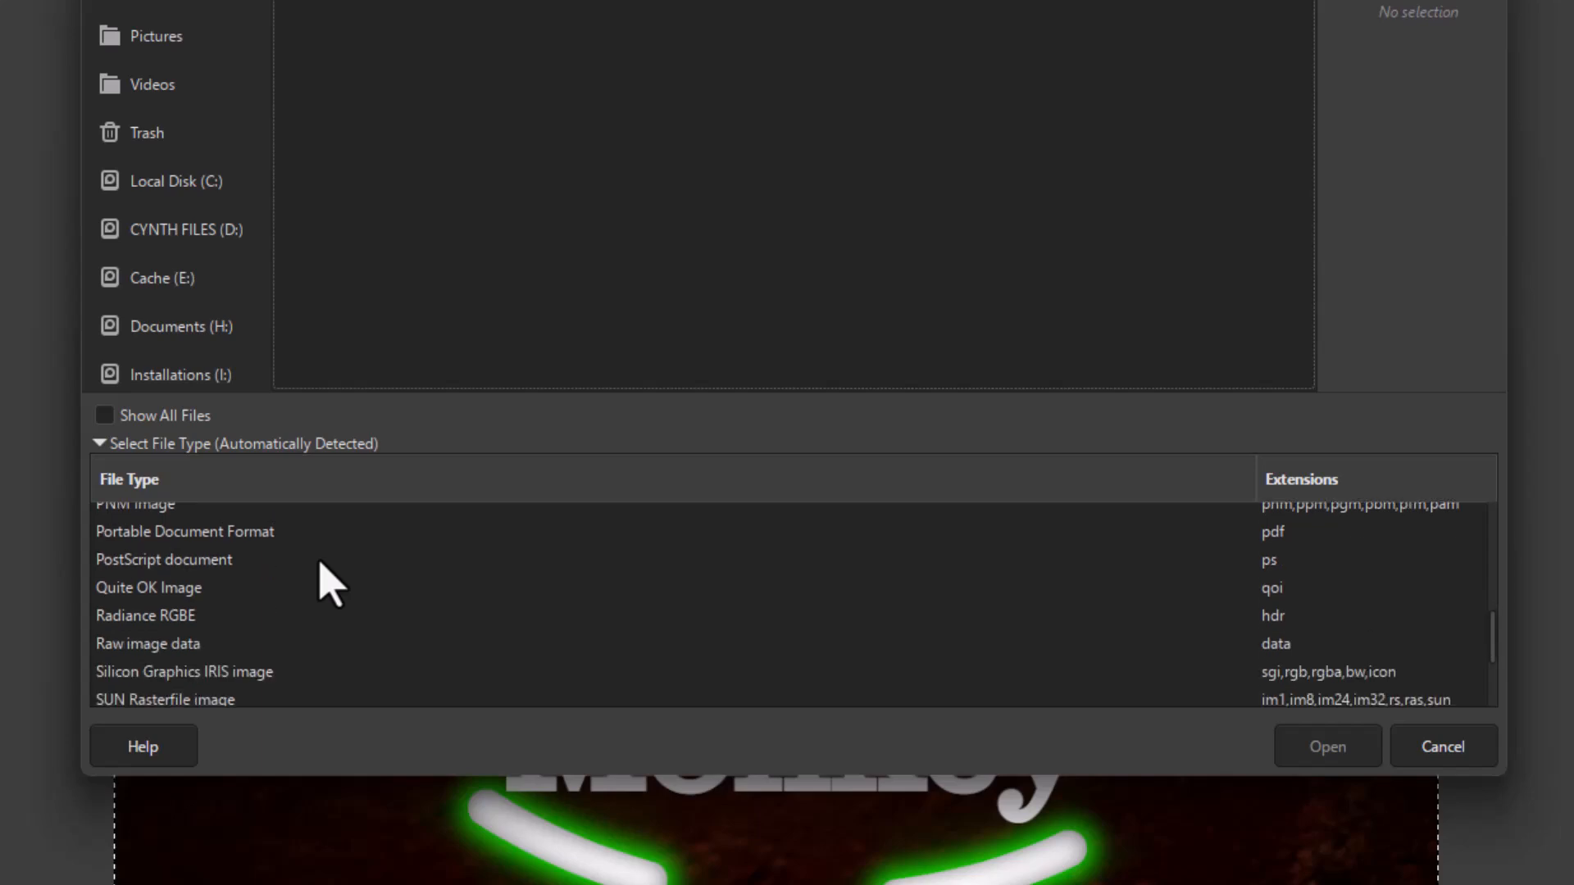
{"action": "scroll", "coordinate": [327, 583], "scroll_direction": "down", "scroll_amount": 6}
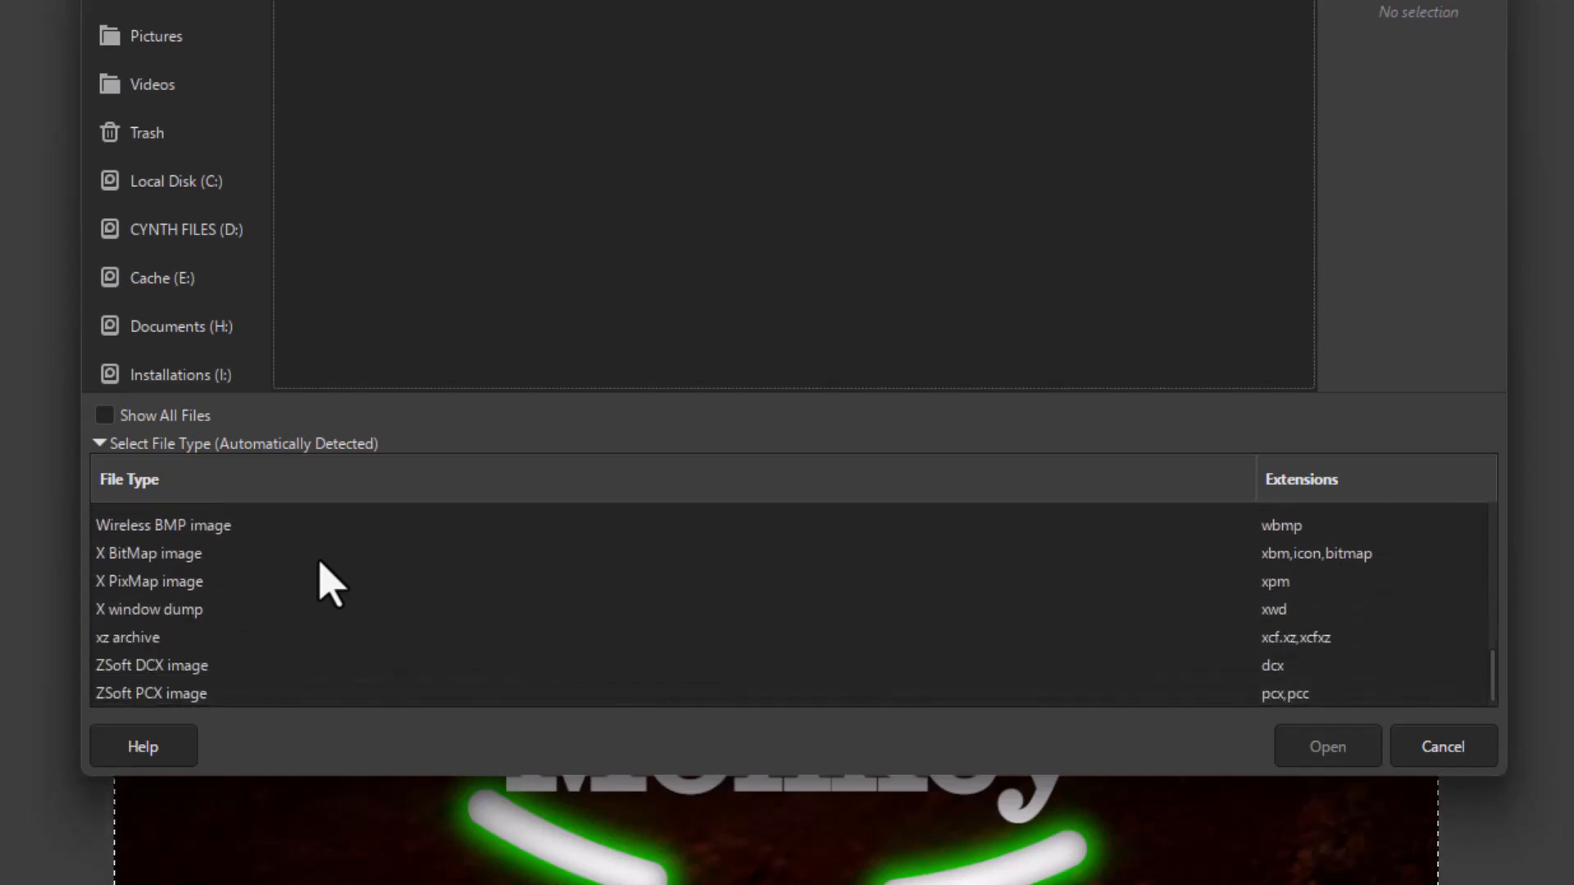
{"action": "scroll", "coordinate": [328, 584], "scroll_direction": "up", "scroll_amount": 1}
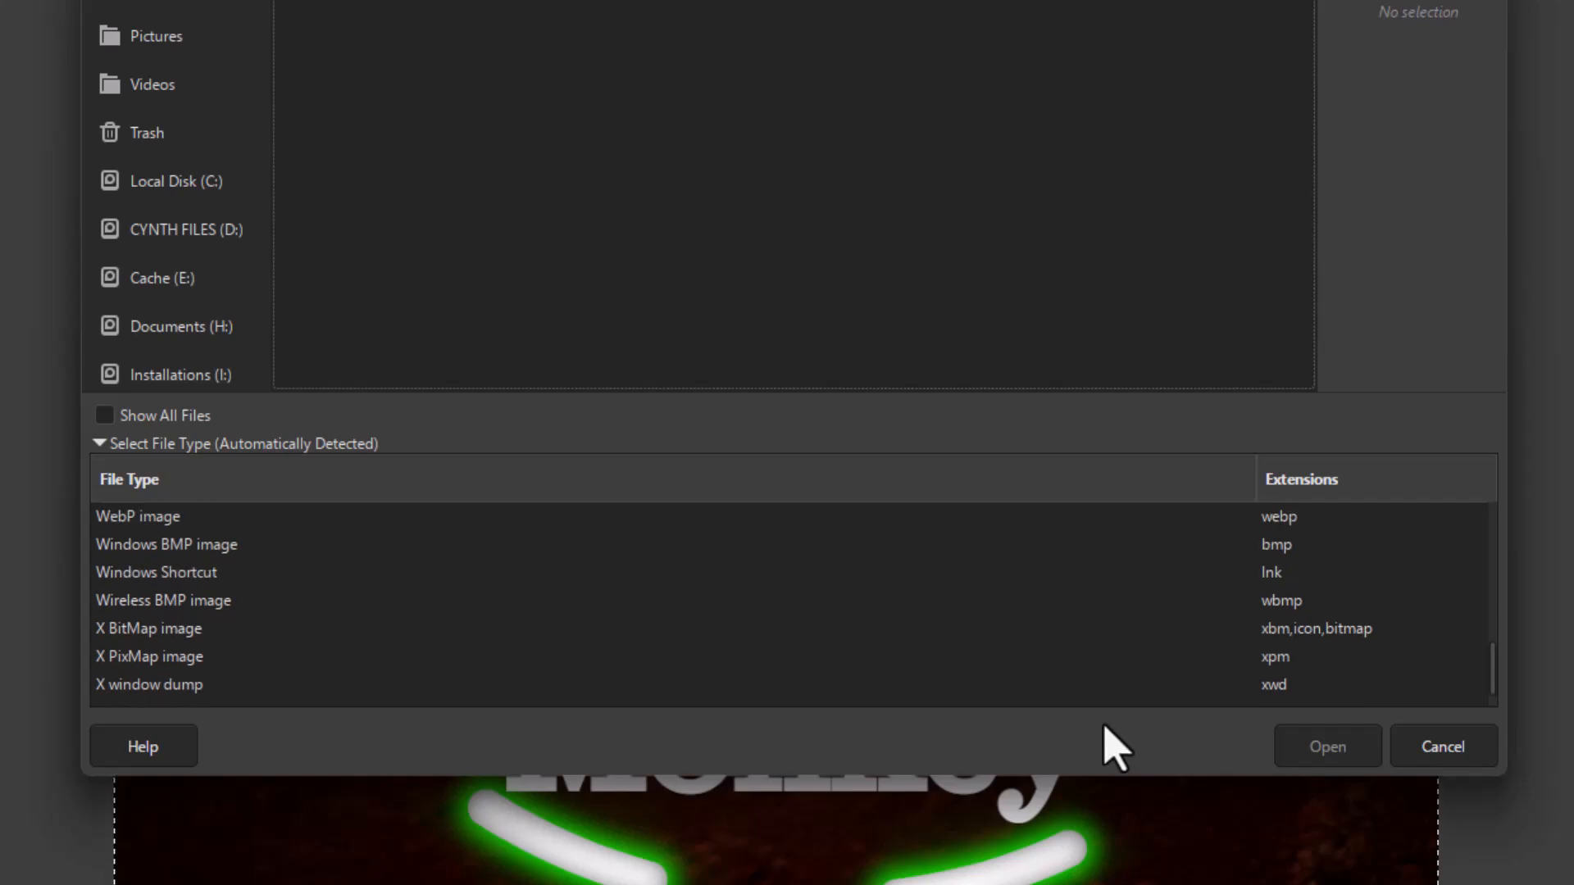
{"action": "left_click", "coordinate": [1318, 603]}
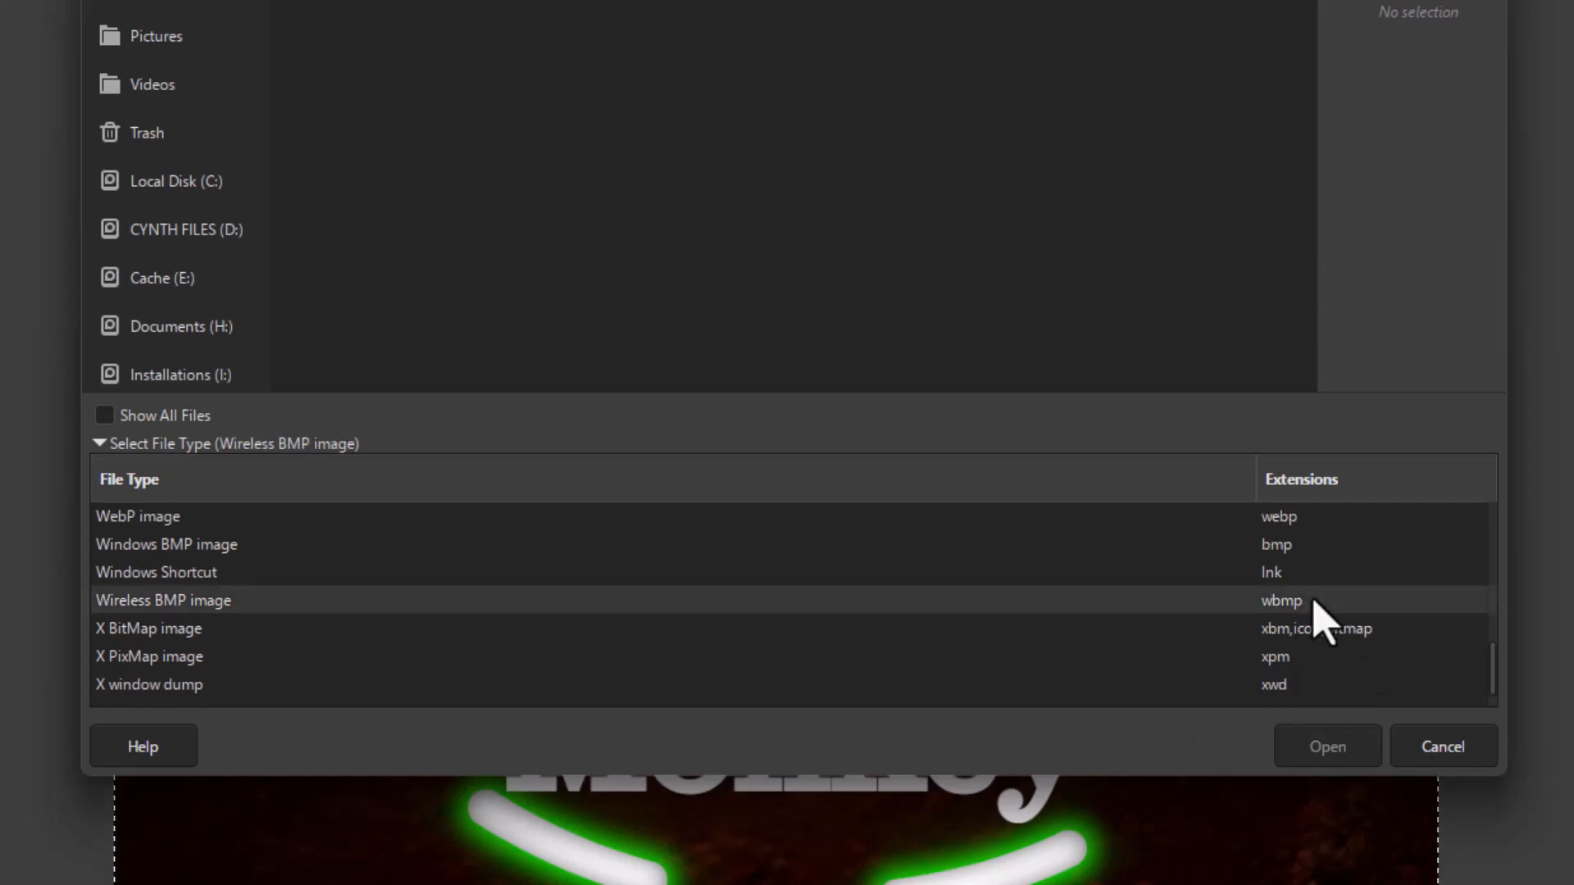
{"action": "scroll", "coordinate": [1267, 606], "scroll_direction": "up", "scroll_amount": 5}
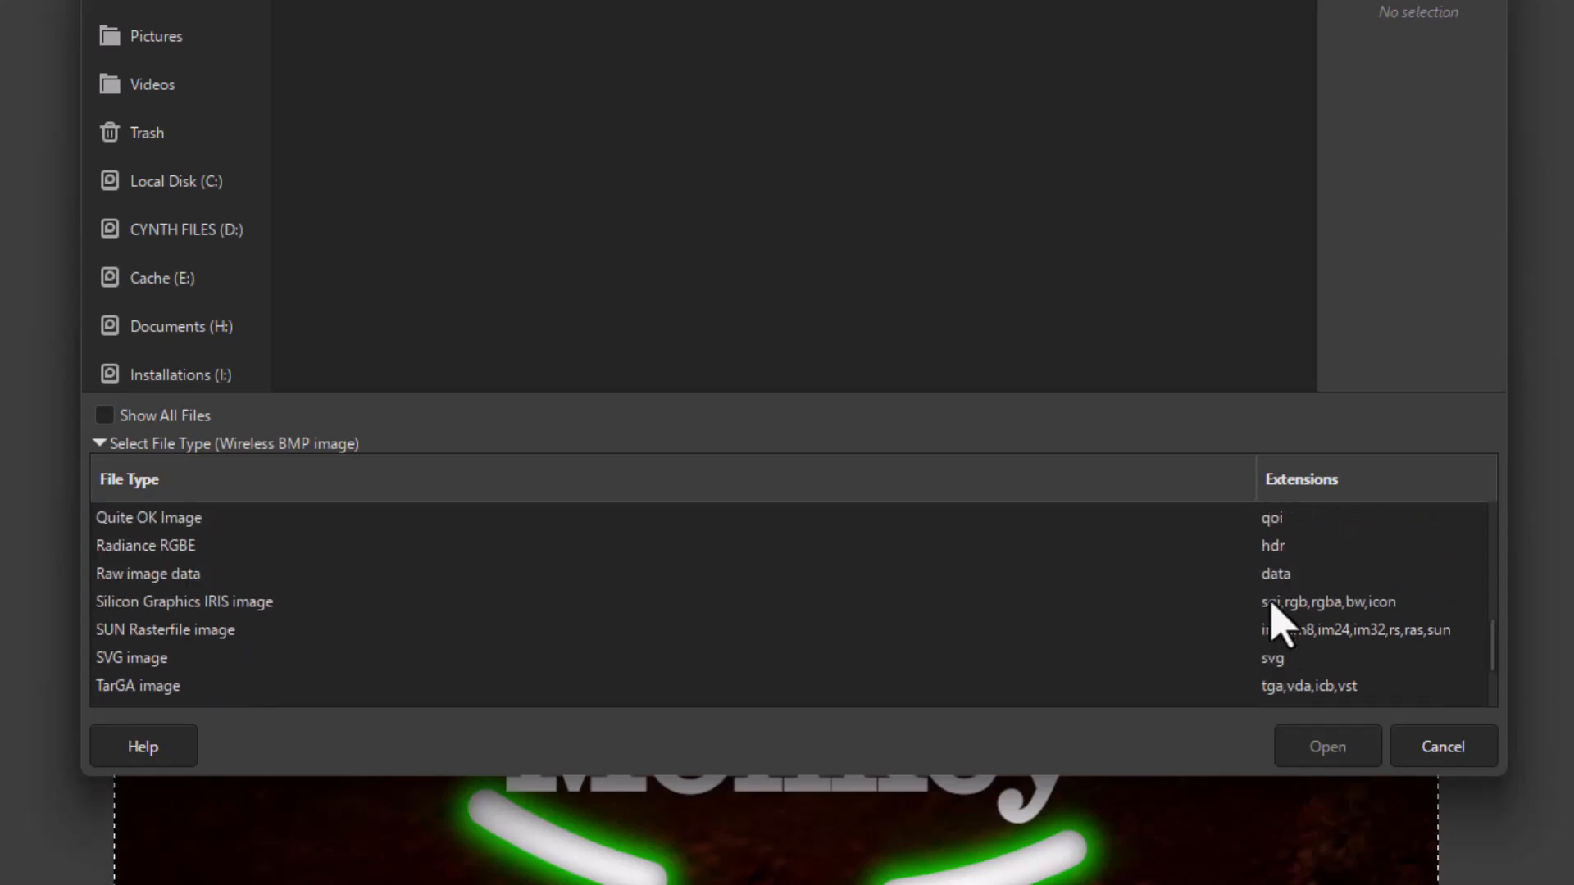
{"action": "scroll", "coordinate": [1275, 619], "scroll_direction": "up", "scroll_amount": 5}
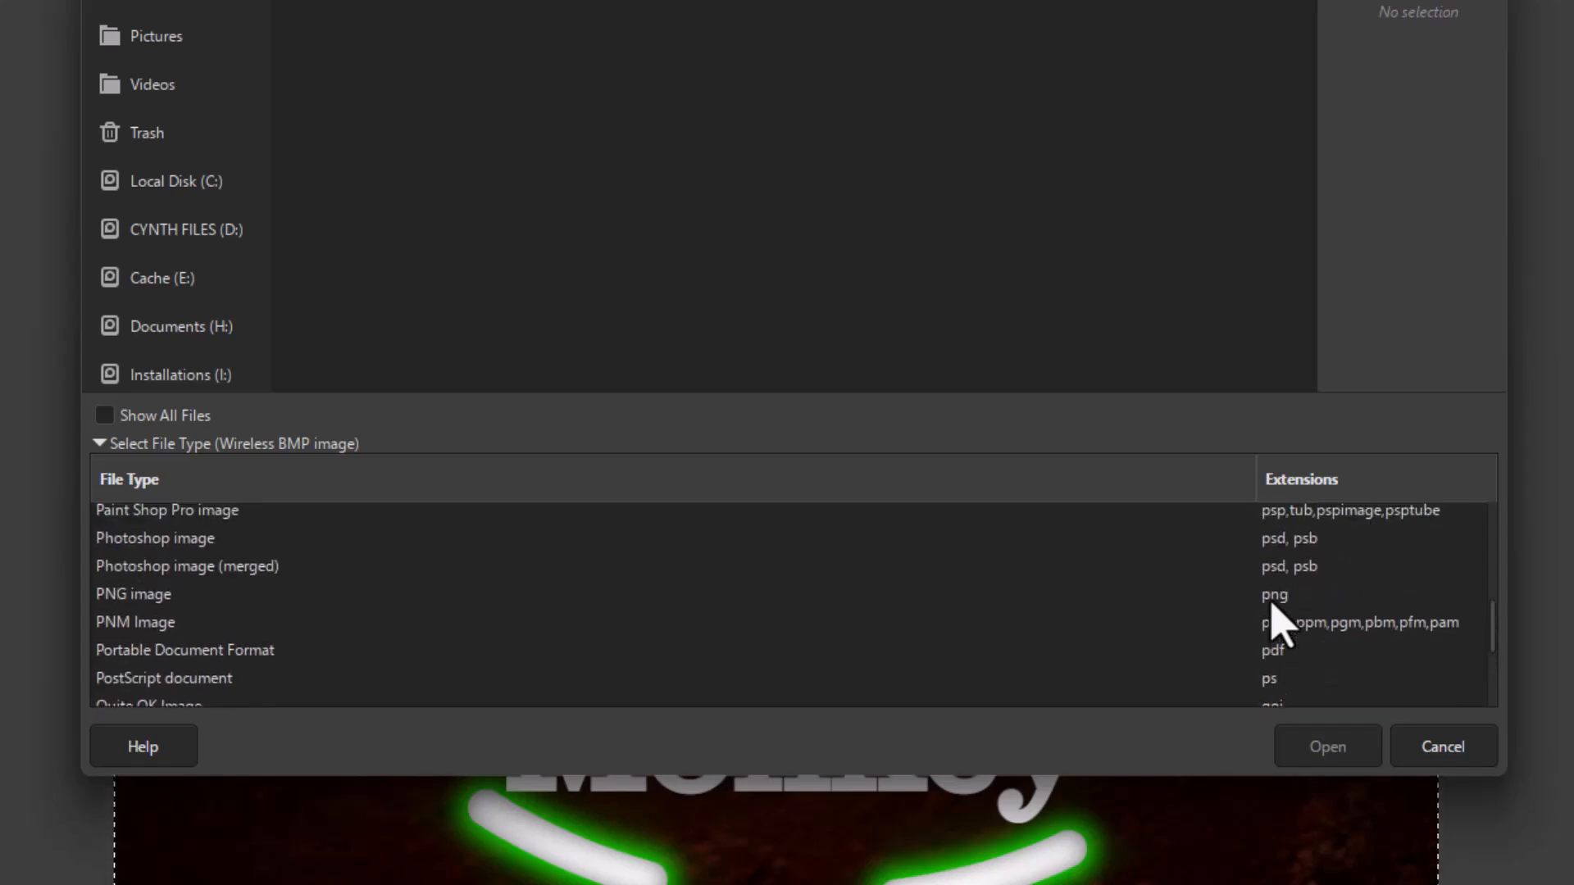
{"action": "scroll", "coordinate": [1275, 623], "scroll_direction": "up", "scroll_amount": 5}
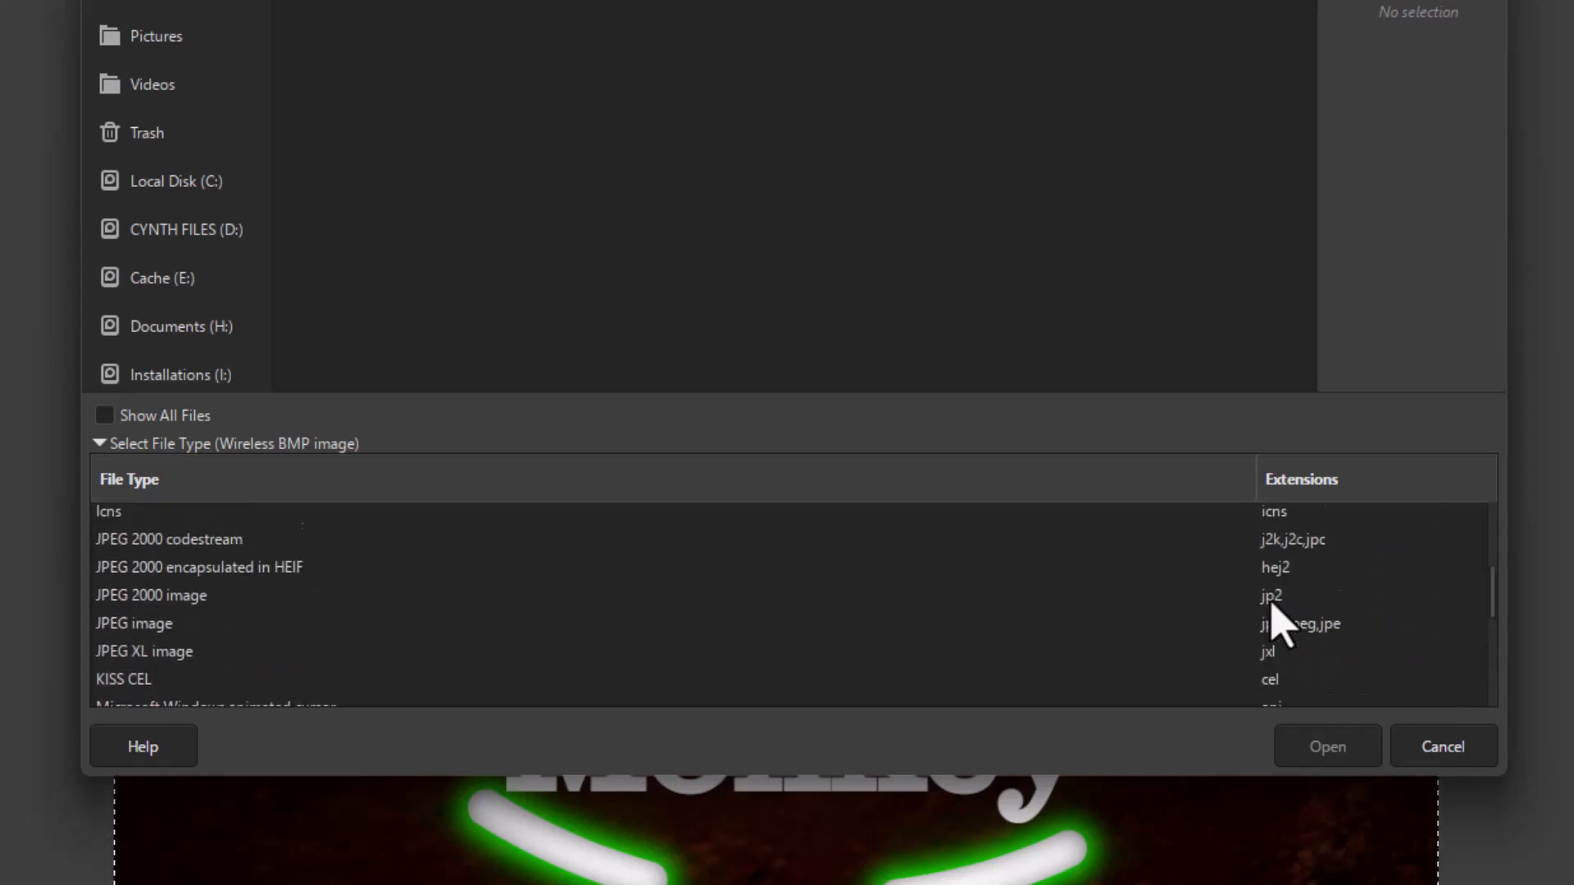
{"action": "scroll", "coordinate": [1275, 623], "scroll_direction": "up", "scroll_amount": 3}
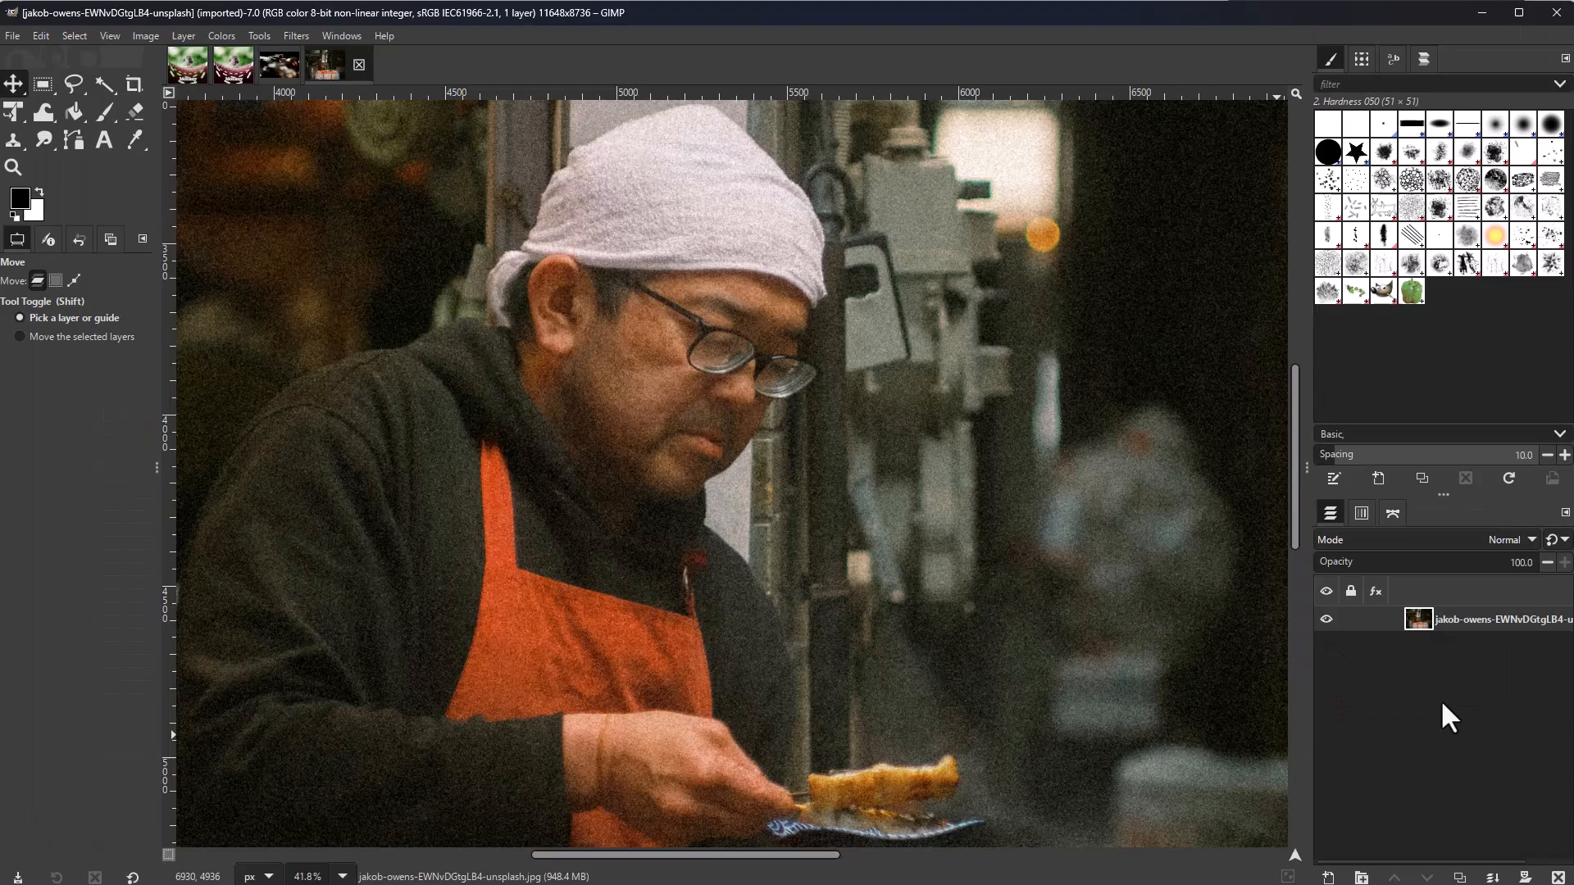
Step: Add a new layer set to Overlay blending and switch to the Paintbrush
{"action": "key", "text": "shift+ctrl+n"}
{"action": "left_click", "coordinate": [922, 689]}
{"action": "key", "text": "p"}
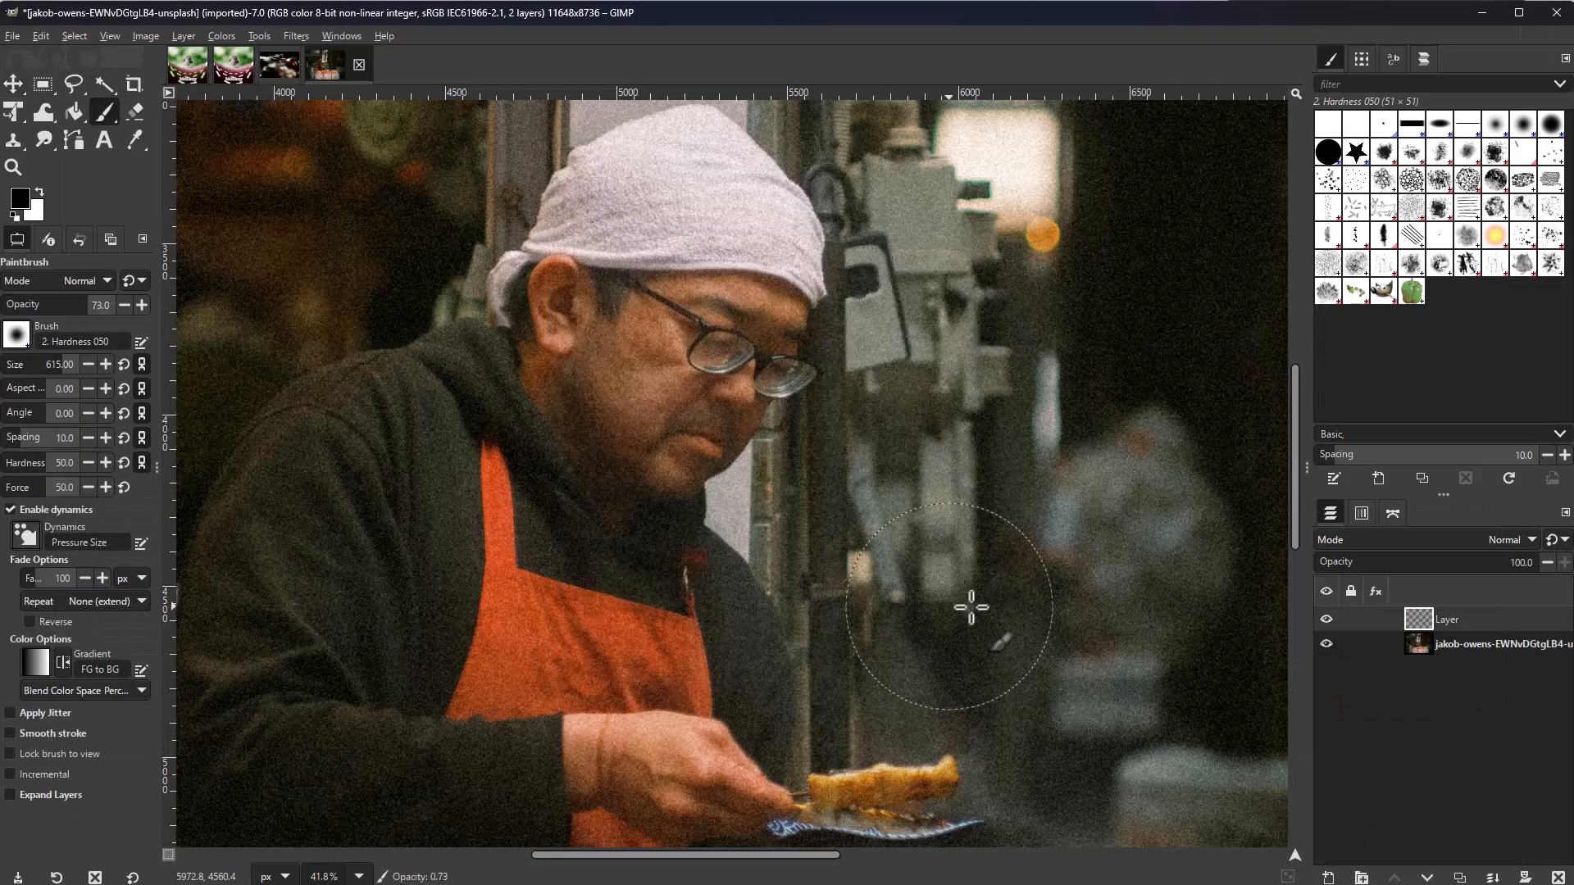
{"action": "scroll", "coordinate": [1027, 490], "scroll_direction": "down", "scroll_amount": 2}
{"action": "scroll", "coordinate": [1028, 490], "scroll_direction": "down", "scroll_amount": 1}
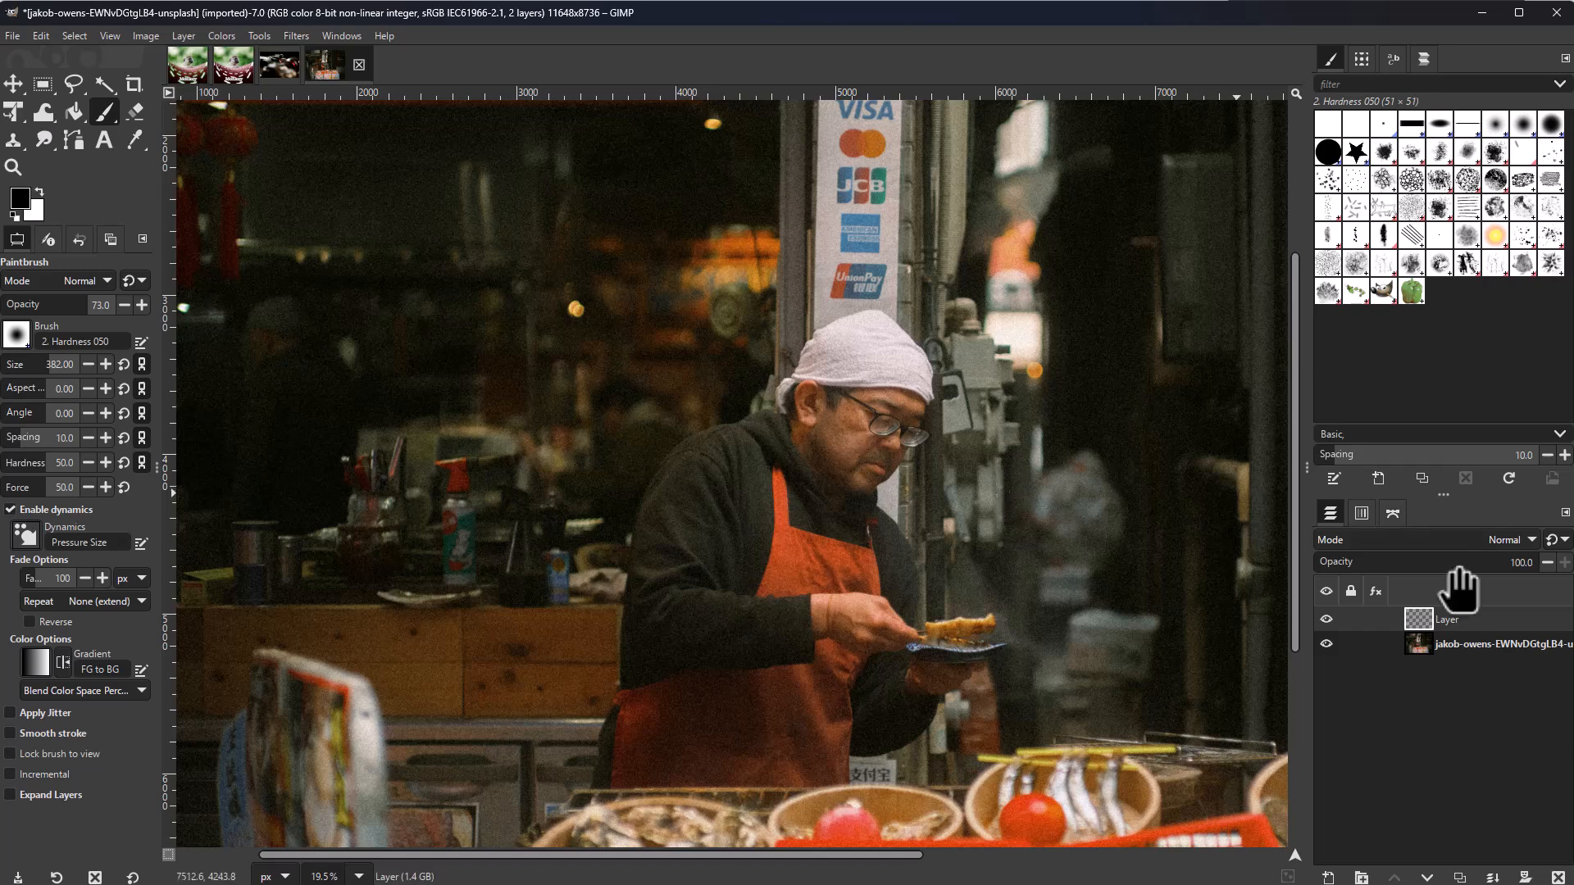
{"action": "left_click", "coordinate": [1507, 539]}
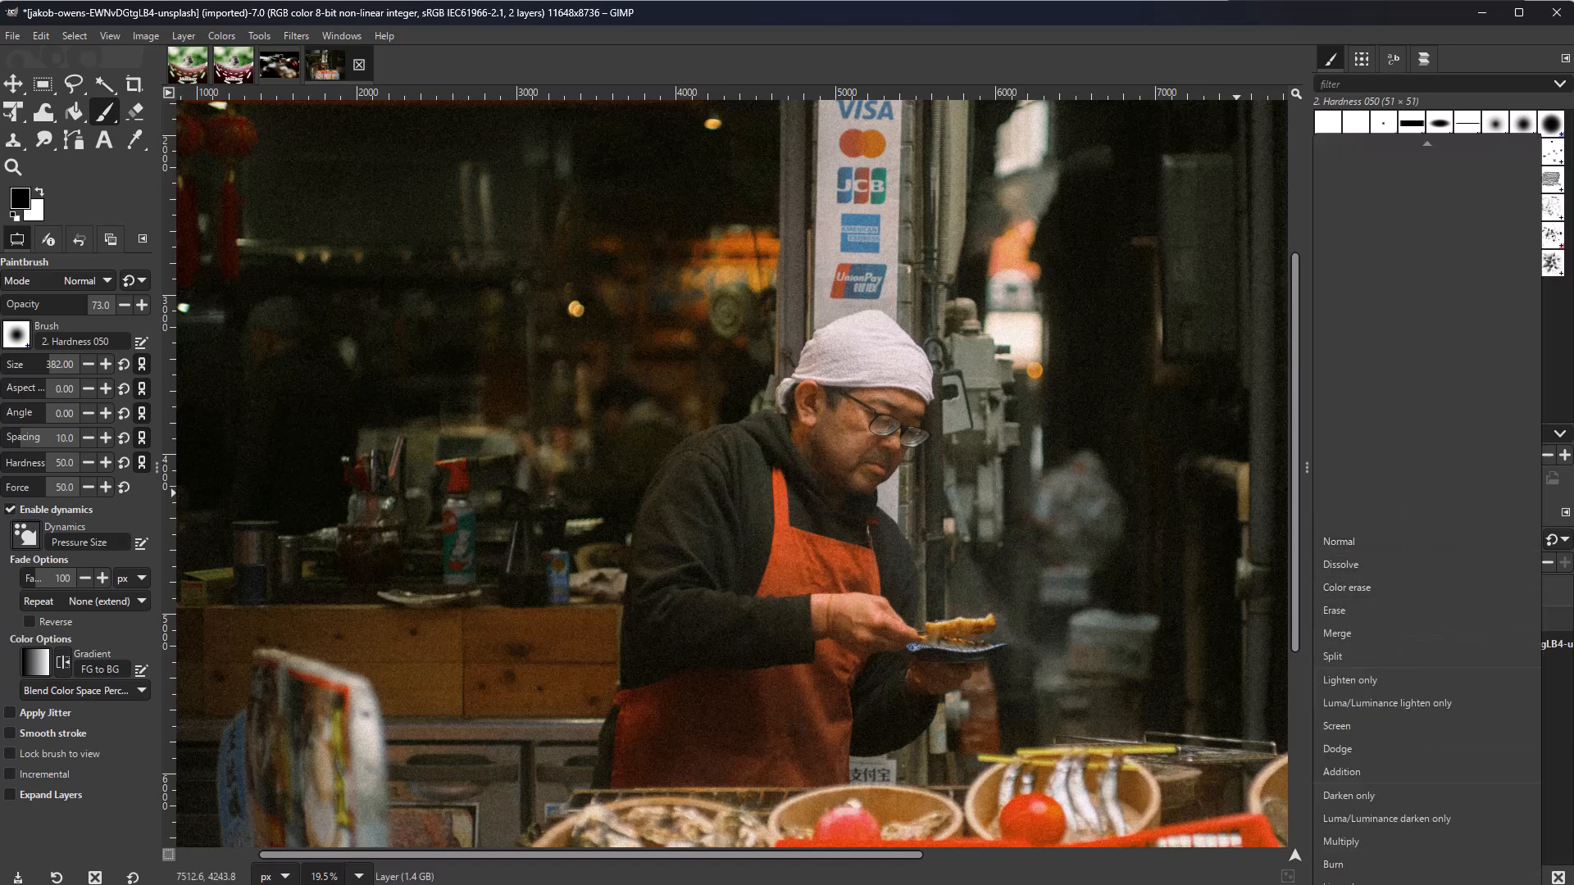
{"action": "left_click", "coordinate": [1348, 690]}
Step: Lower the brush opacity to 27 and shrink the brush size
{"action": "scroll", "coordinate": [544, 640], "scroll_direction": "down", "scroll_amount": 1}
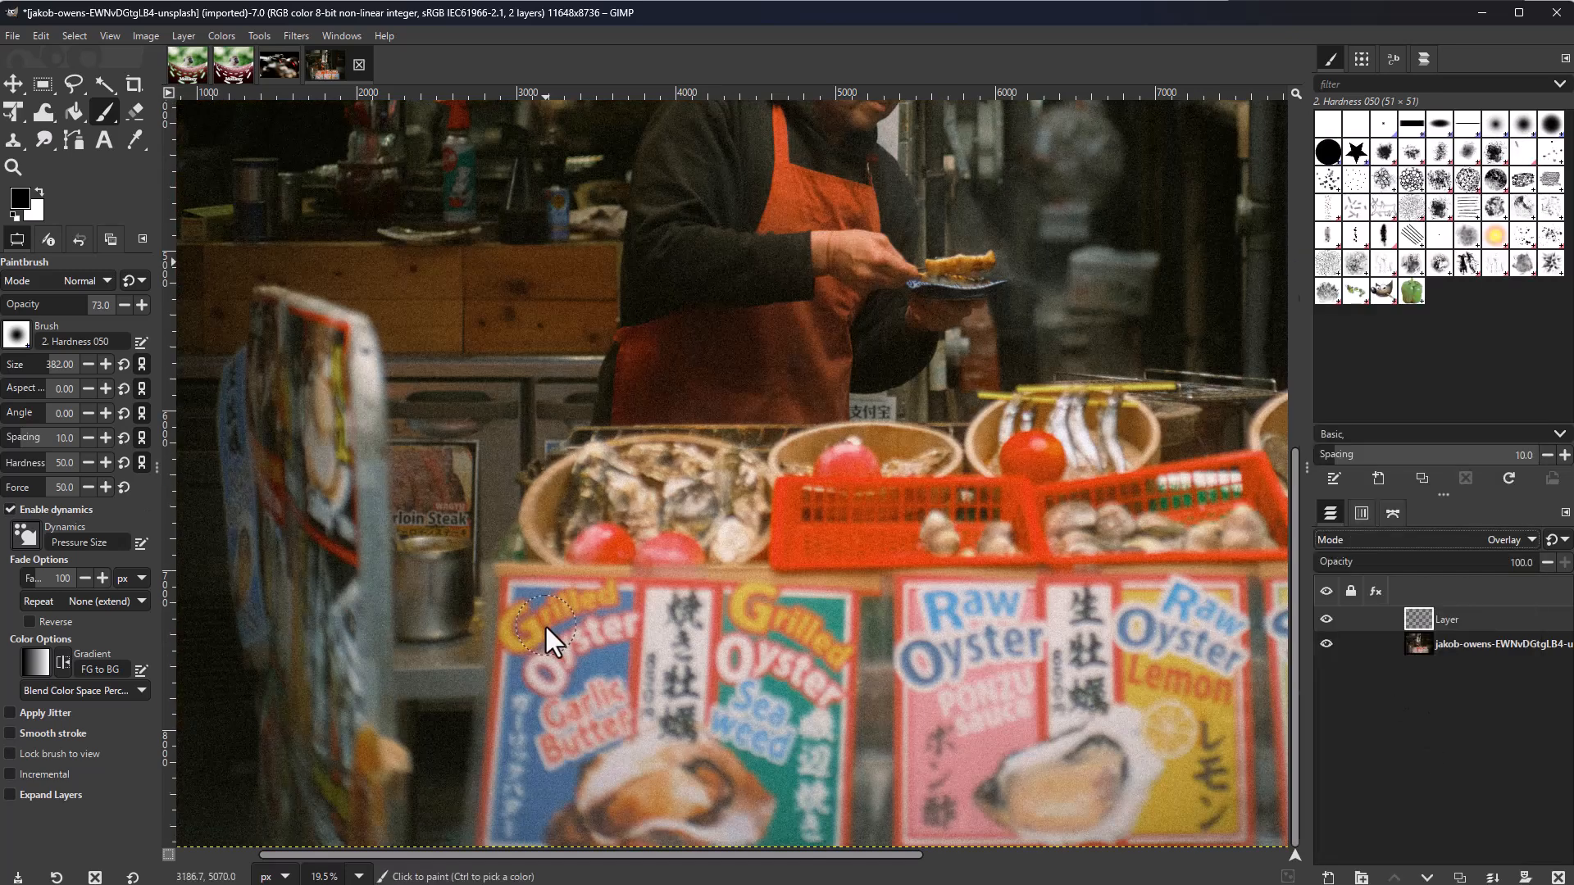
{"action": "scroll", "coordinate": [756, 480], "scroll_direction": "up", "scroll_amount": 5}
{"action": "mouse_move", "coordinate": [82, 305]}
{"action": "left_mouse_down"}
{"action": "mouse_move", "coordinate": [77, 323]}
{"action": "mouse_move", "coordinate": [45, 305]}
{"action": "left_mouse_up"}
{"action": "left_click_drag", "start_coordinate": [575, 353], "coordinate": [653, 598]}
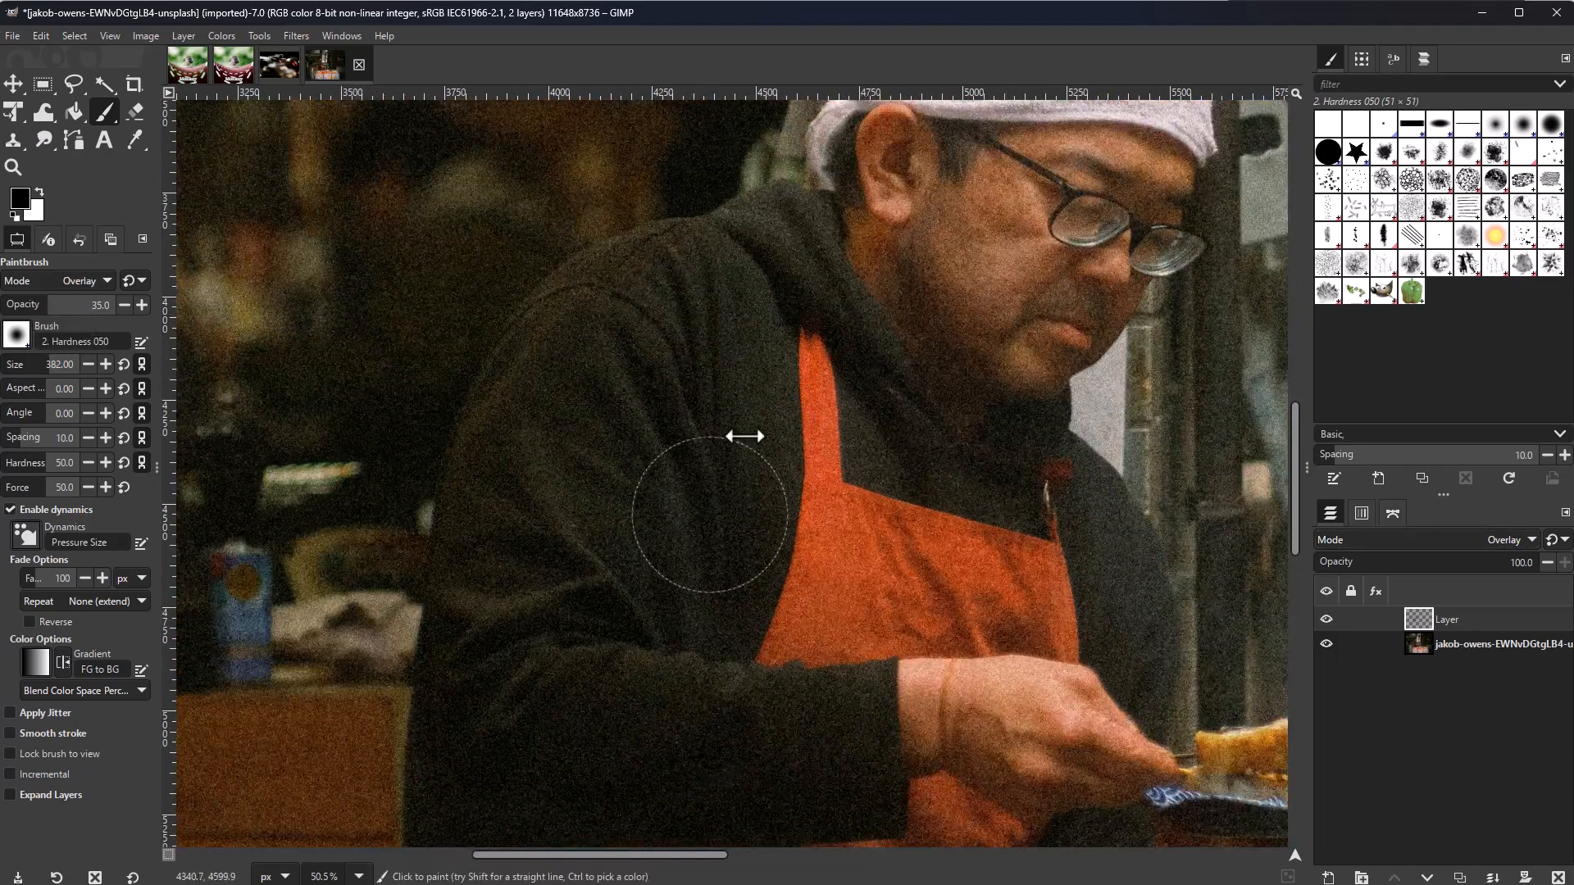
{"action": "scroll", "coordinate": [653, 598], "scroll_direction": "down", "scroll_amount": 3}
{"action": "scroll", "coordinate": [542, 292], "scroll_direction": "up", "scroll_amount": 3}
{"action": "mouse_move", "coordinate": [542, 291]}
{"action": "left_mouse_down"}
{"action": "mouse_move", "coordinate": [759, 281]}
{"action": "mouse_move", "coordinate": [759, 323]}
{"action": "mouse_move", "coordinate": [822, 393]}
{"action": "mouse_move", "coordinate": [803, 439]}
{"action": "left_mouse_up"}
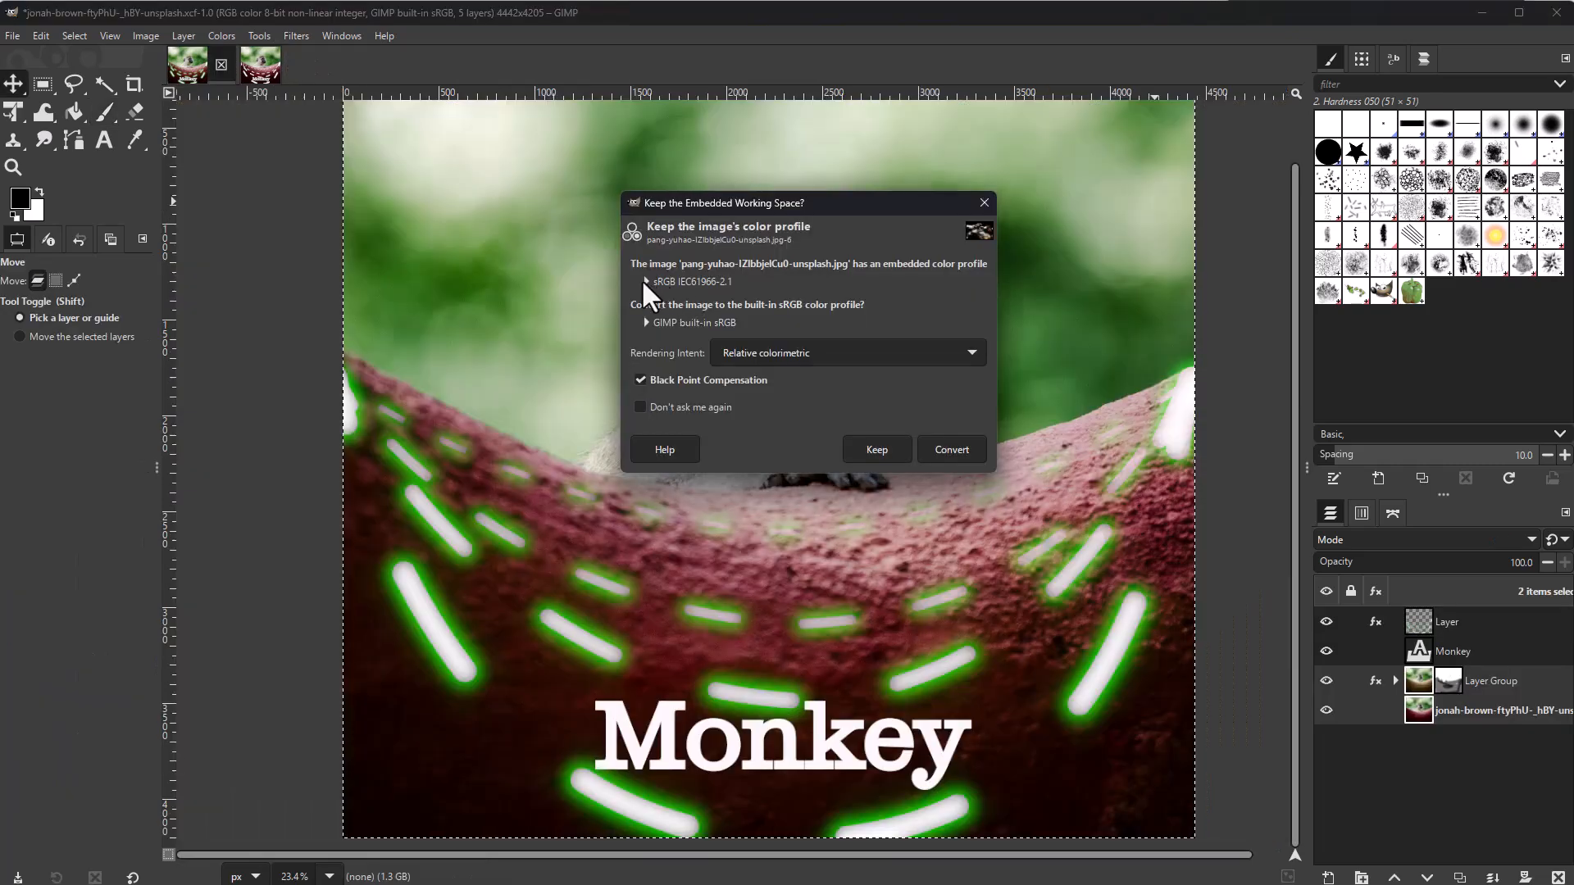
Step: Keep the pang-yuhao photo's embedded sRGB IEC61966-2.1 colour profile when opening it
{"action": "left_click", "coordinate": [647, 281]}
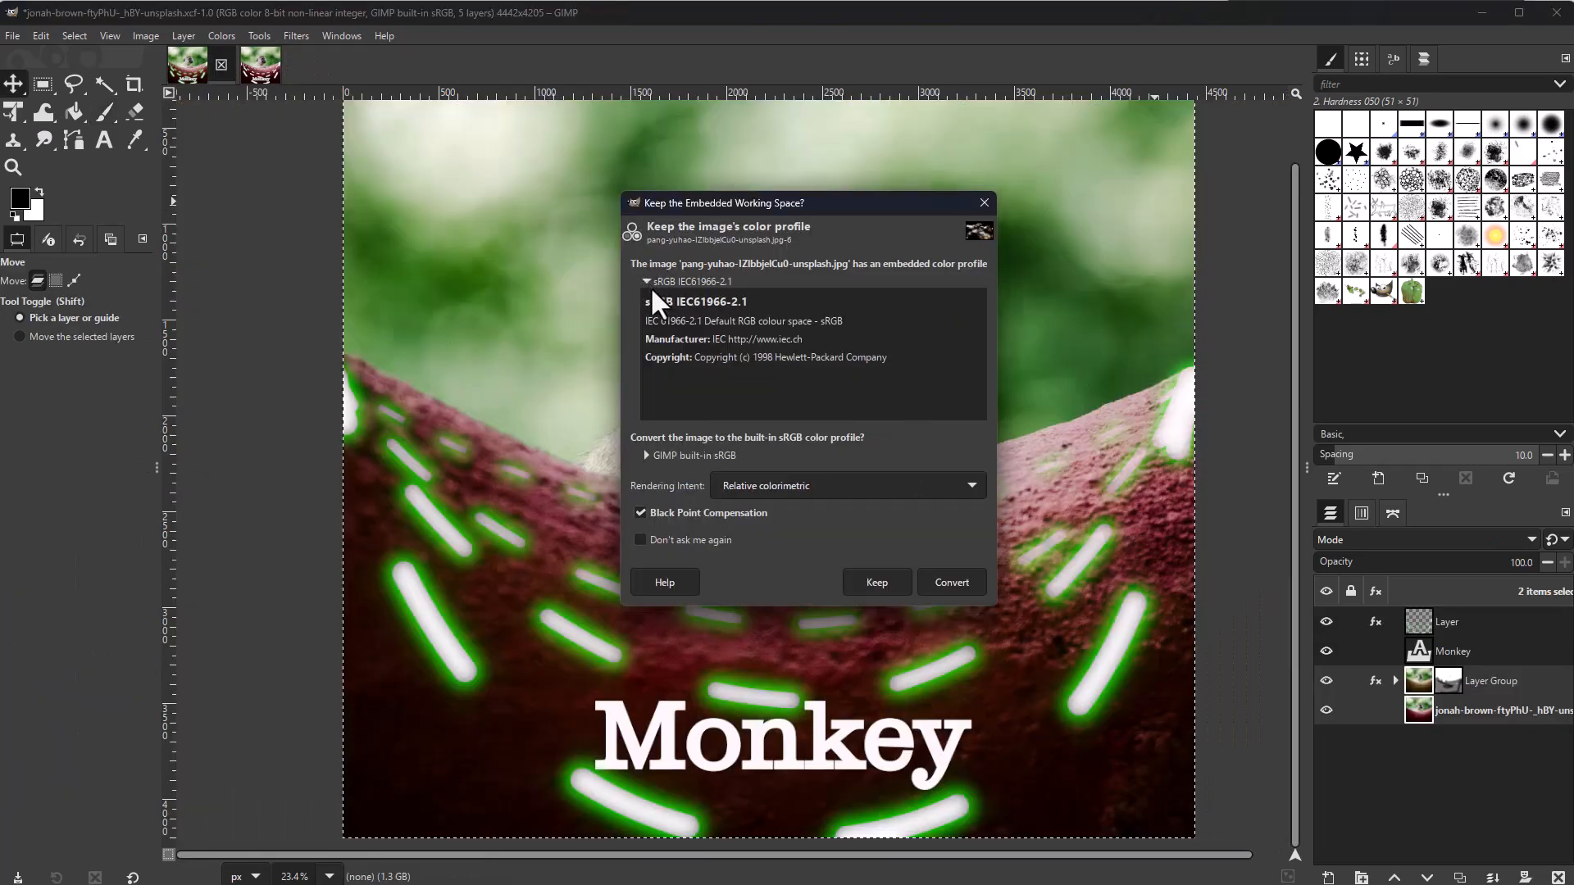
{"action": "left_click", "coordinate": [648, 455]}
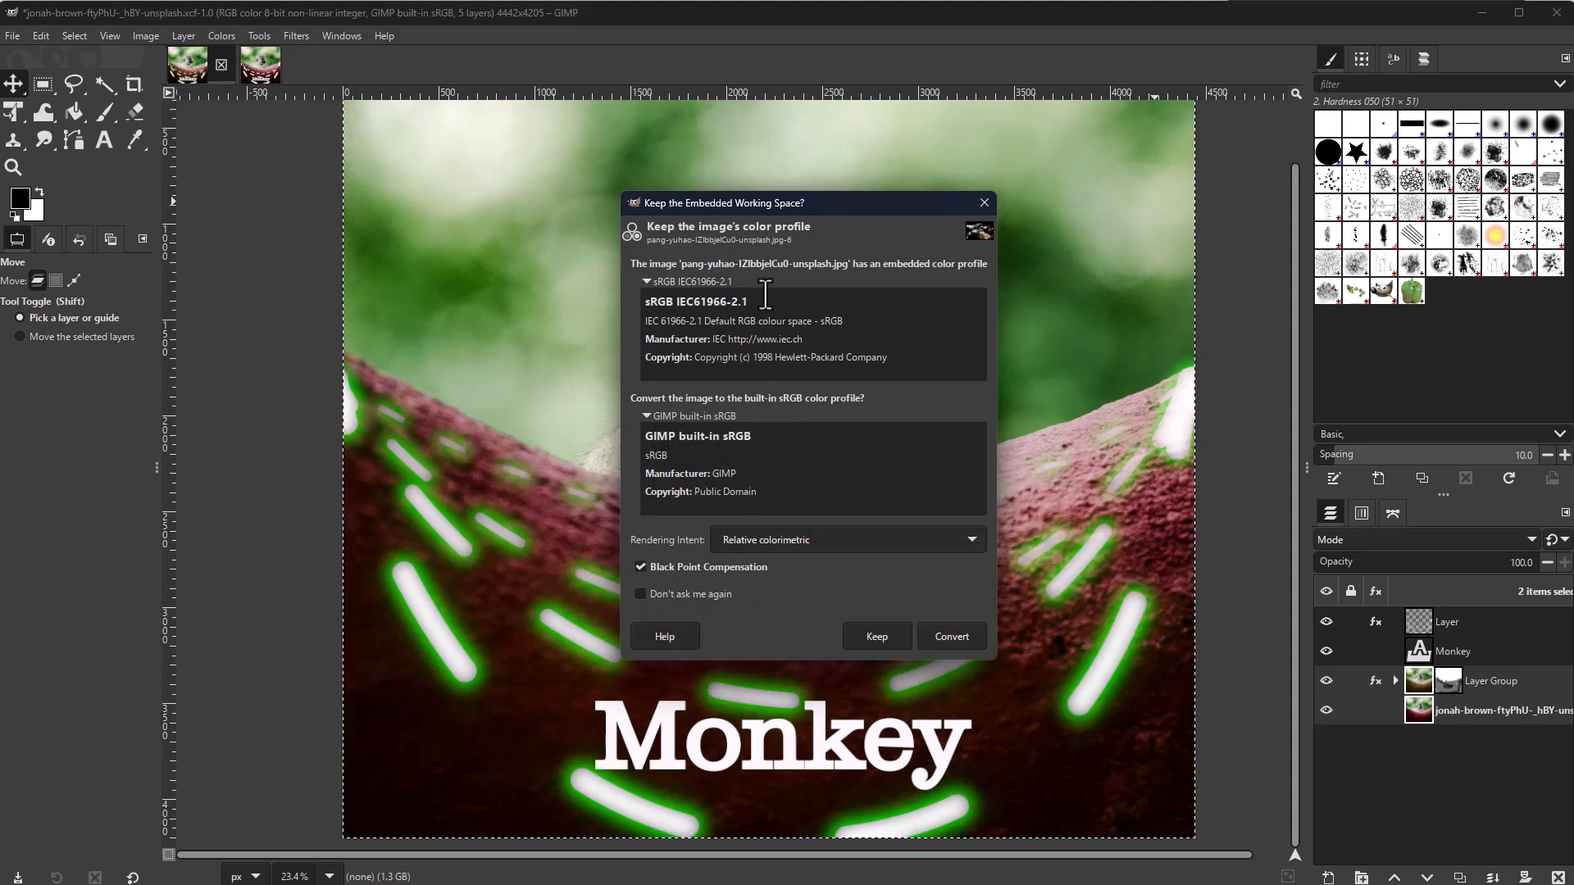
{"action": "left_click", "coordinate": [896, 645]}
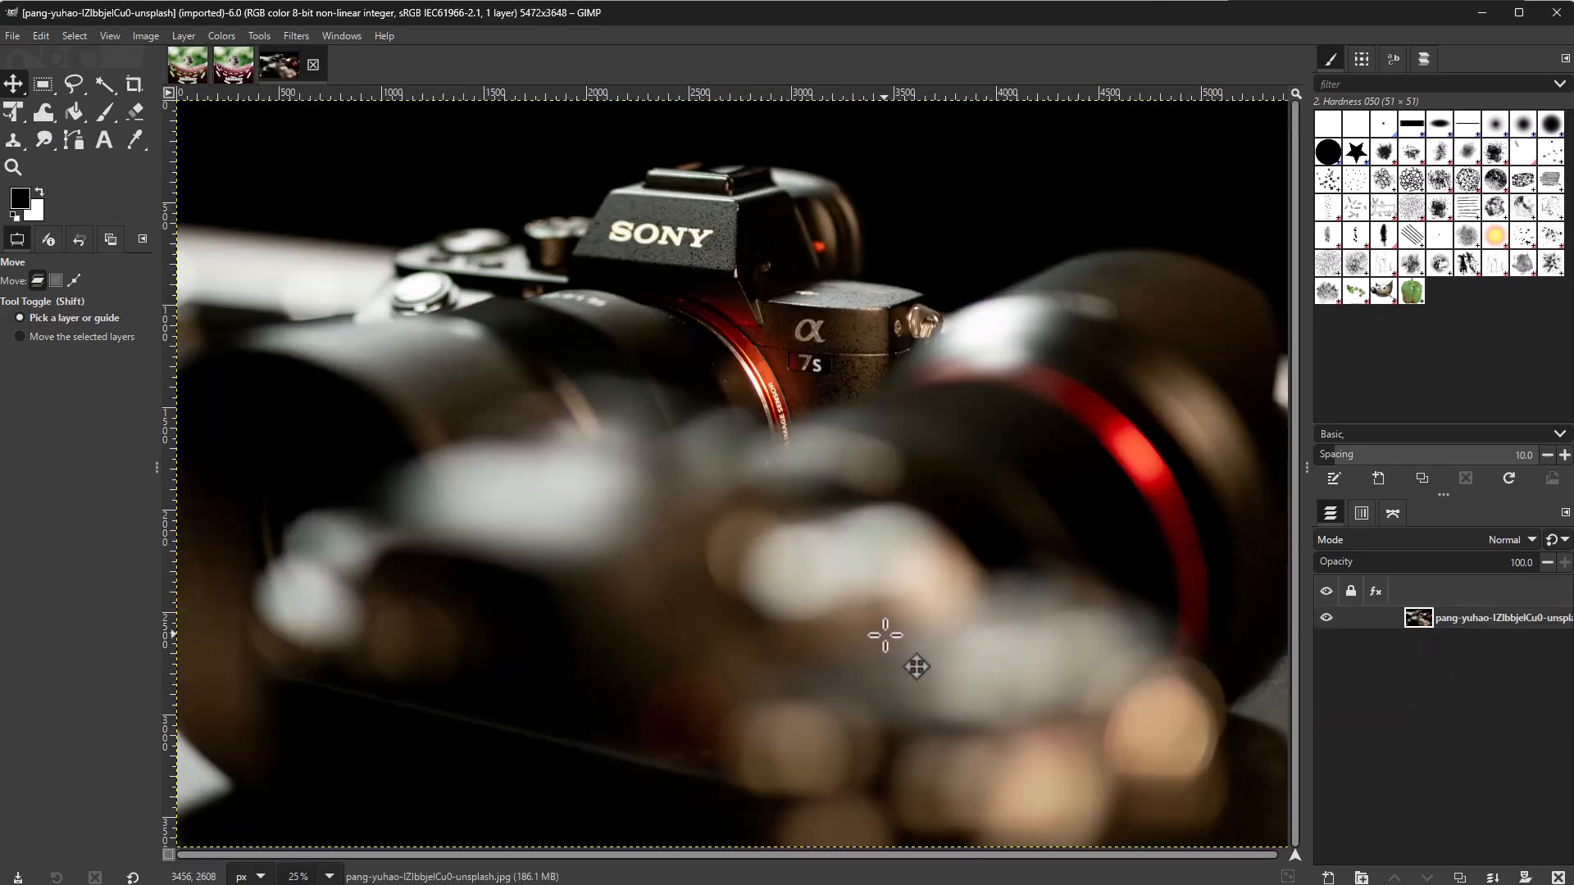
{"action": "scroll", "coordinate": [888, 627], "scroll_direction": "down", "scroll_amount": 2}
{"action": "scroll", "coordinate": [889, 627], "scroll_direction": "up", "scroll_amount": 1}
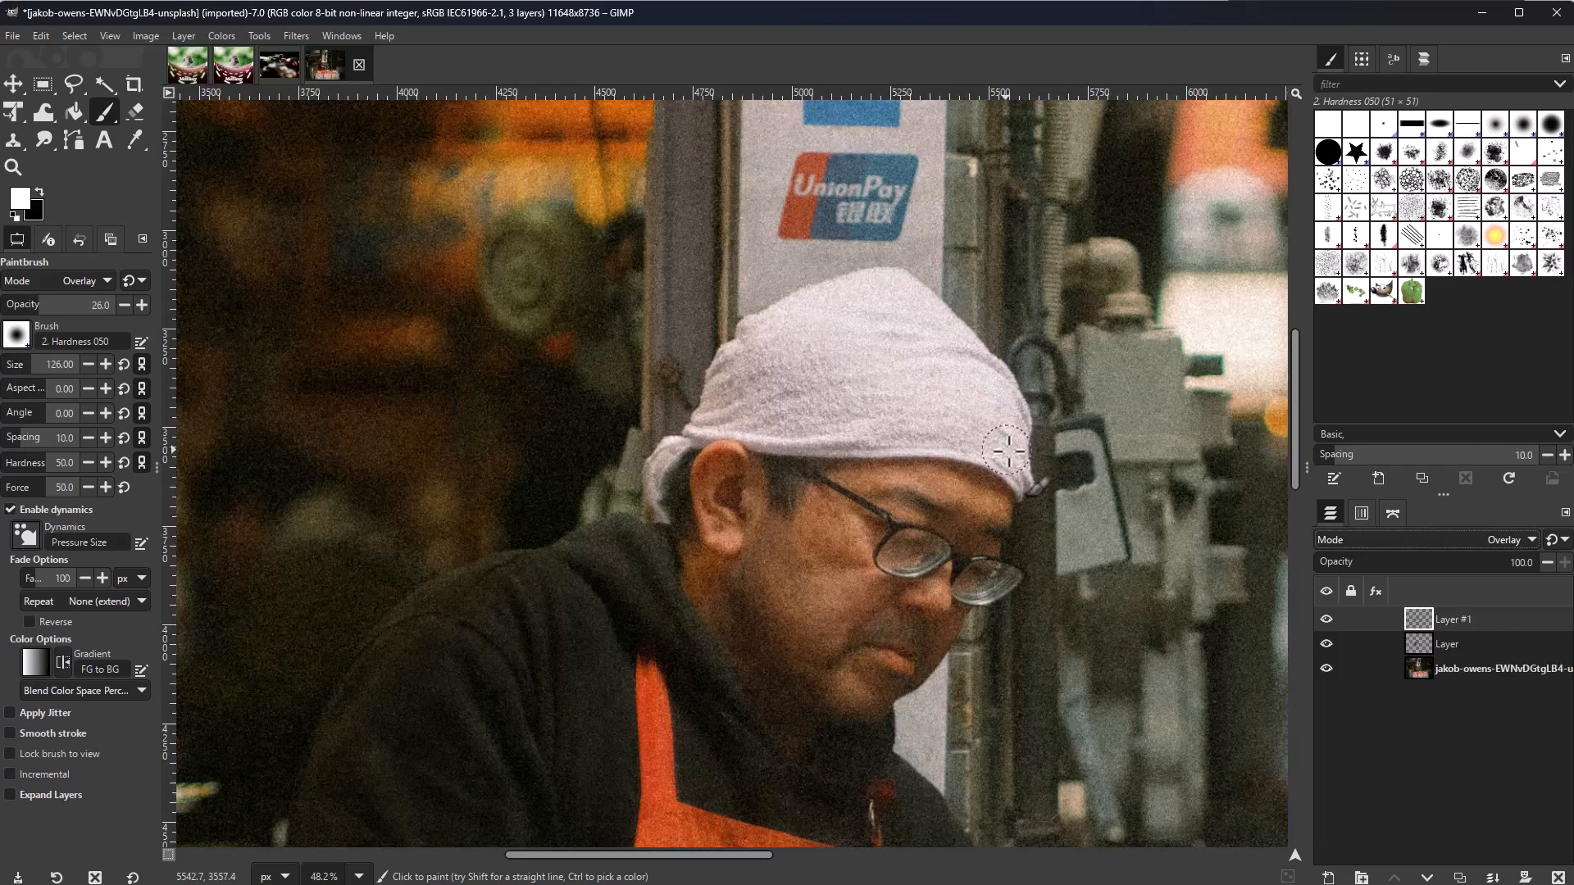
Step: Paint brighter overlay strokes on the man's white hat with a larger brush
{"action": "key", "text": "bracketright"}
{"action": "mouse_move", "coordinate": [872, 341]}
{"action": "left_mouse_down"}
{"action": "mouse_move", "coordinate": [826, 390]}
{"action": "mouse_move", "coordinate": [868, 409]}
{"action": "mouse_move", "coordinate": [879, 325]}
{"action": "left_mouse_up"}
{"action": "key", "text": "bracketleft"}
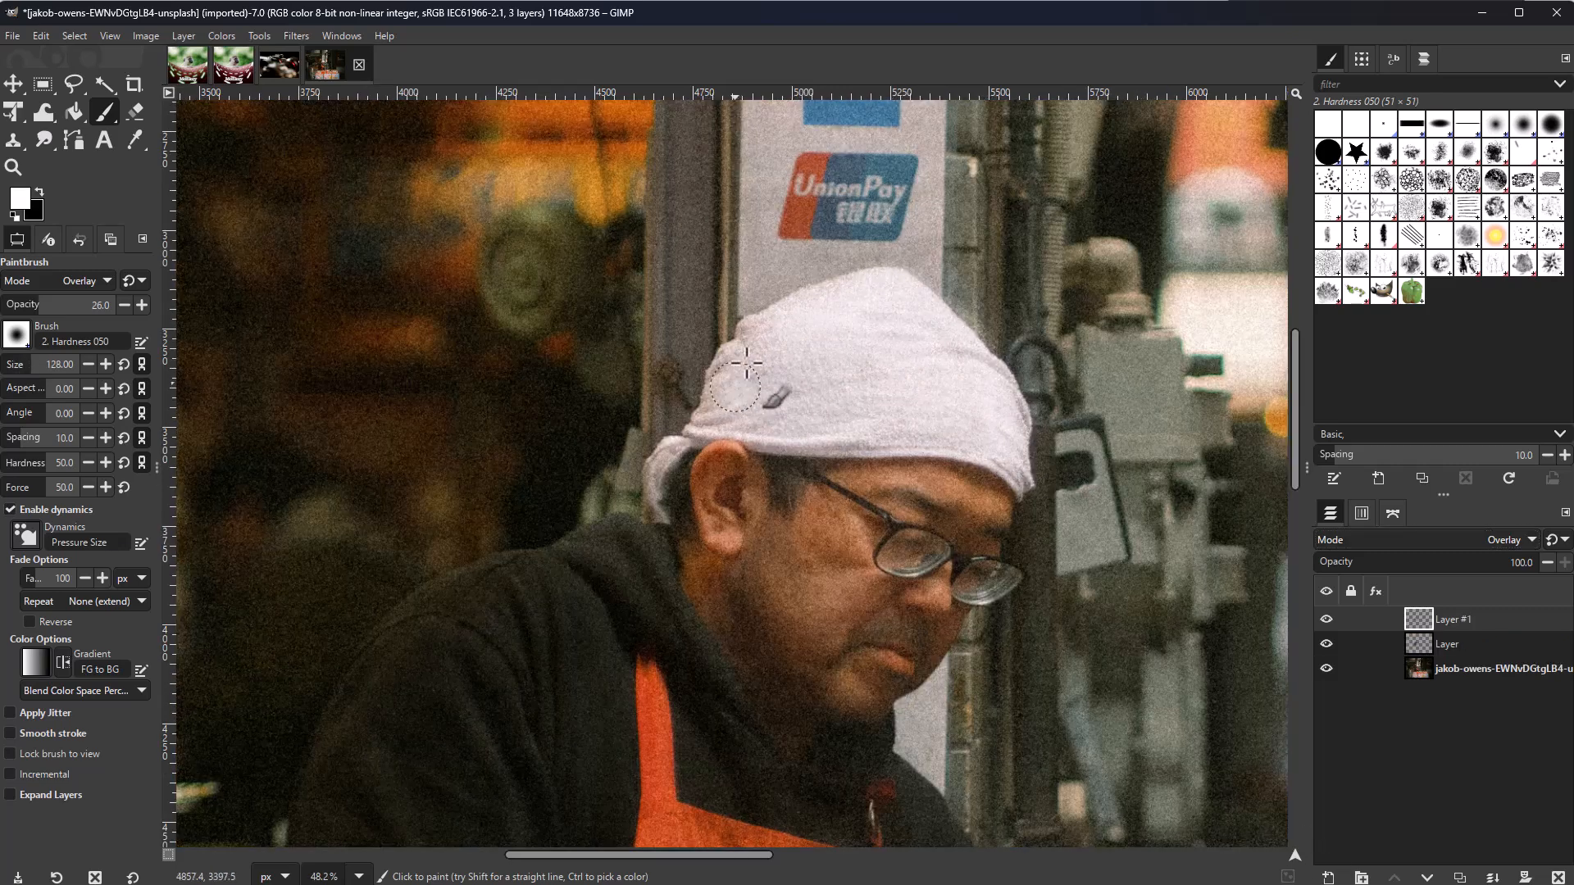
{"action": "key", "text": "shift+ctrl+j"}
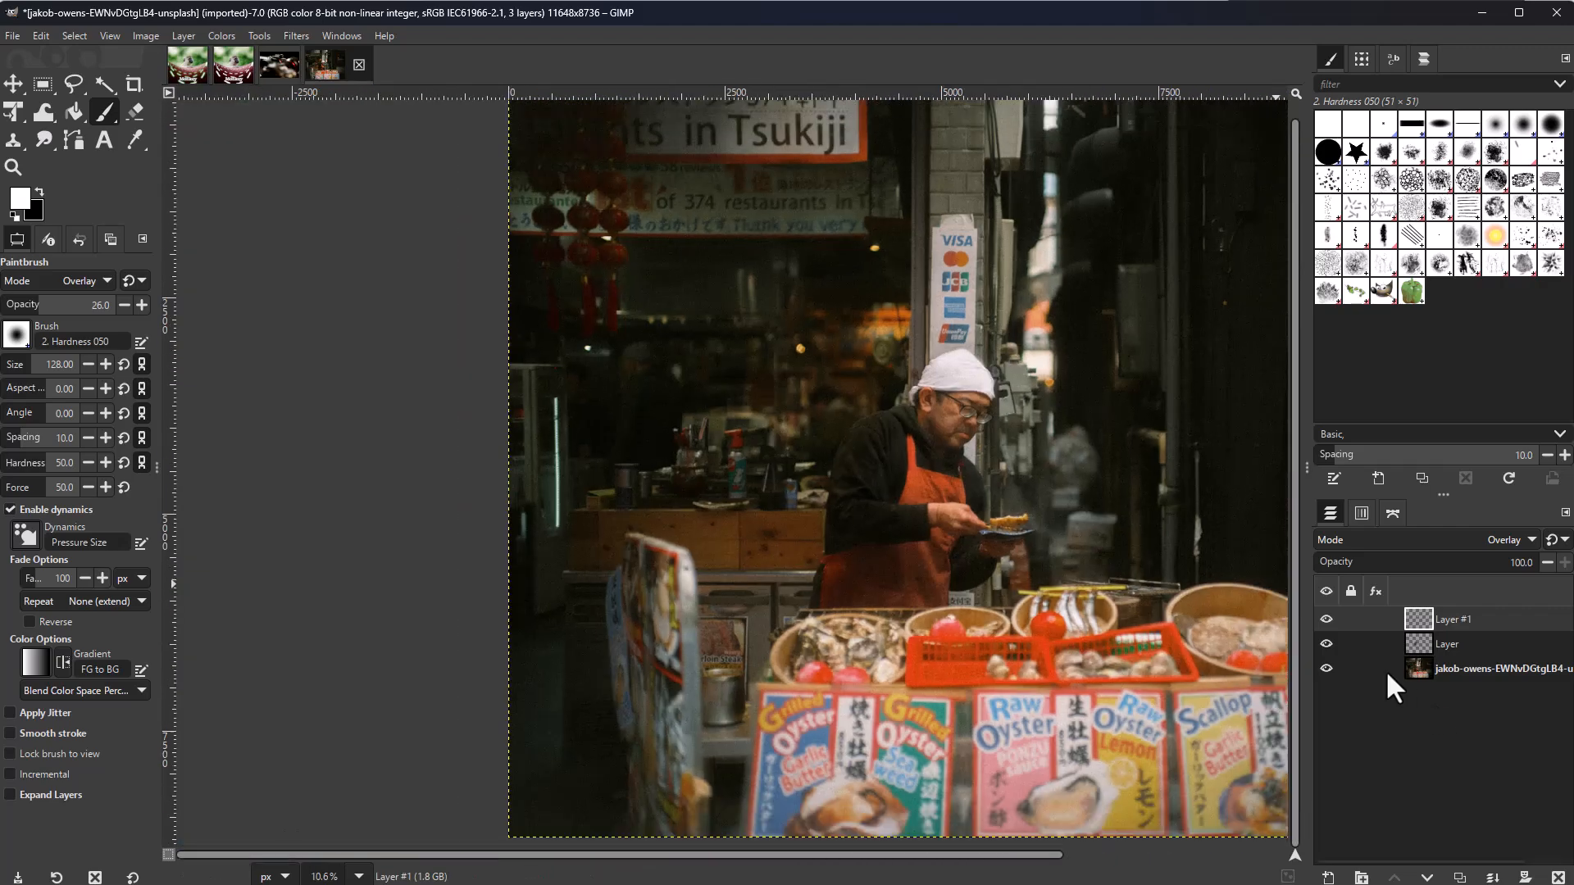
{"action": "key", "text": "grave"}
Step: Add the Colors dialog to the dock and try pink, then dark red foreground colours
{"action": "left_click", "coordinate": [341, 35]}
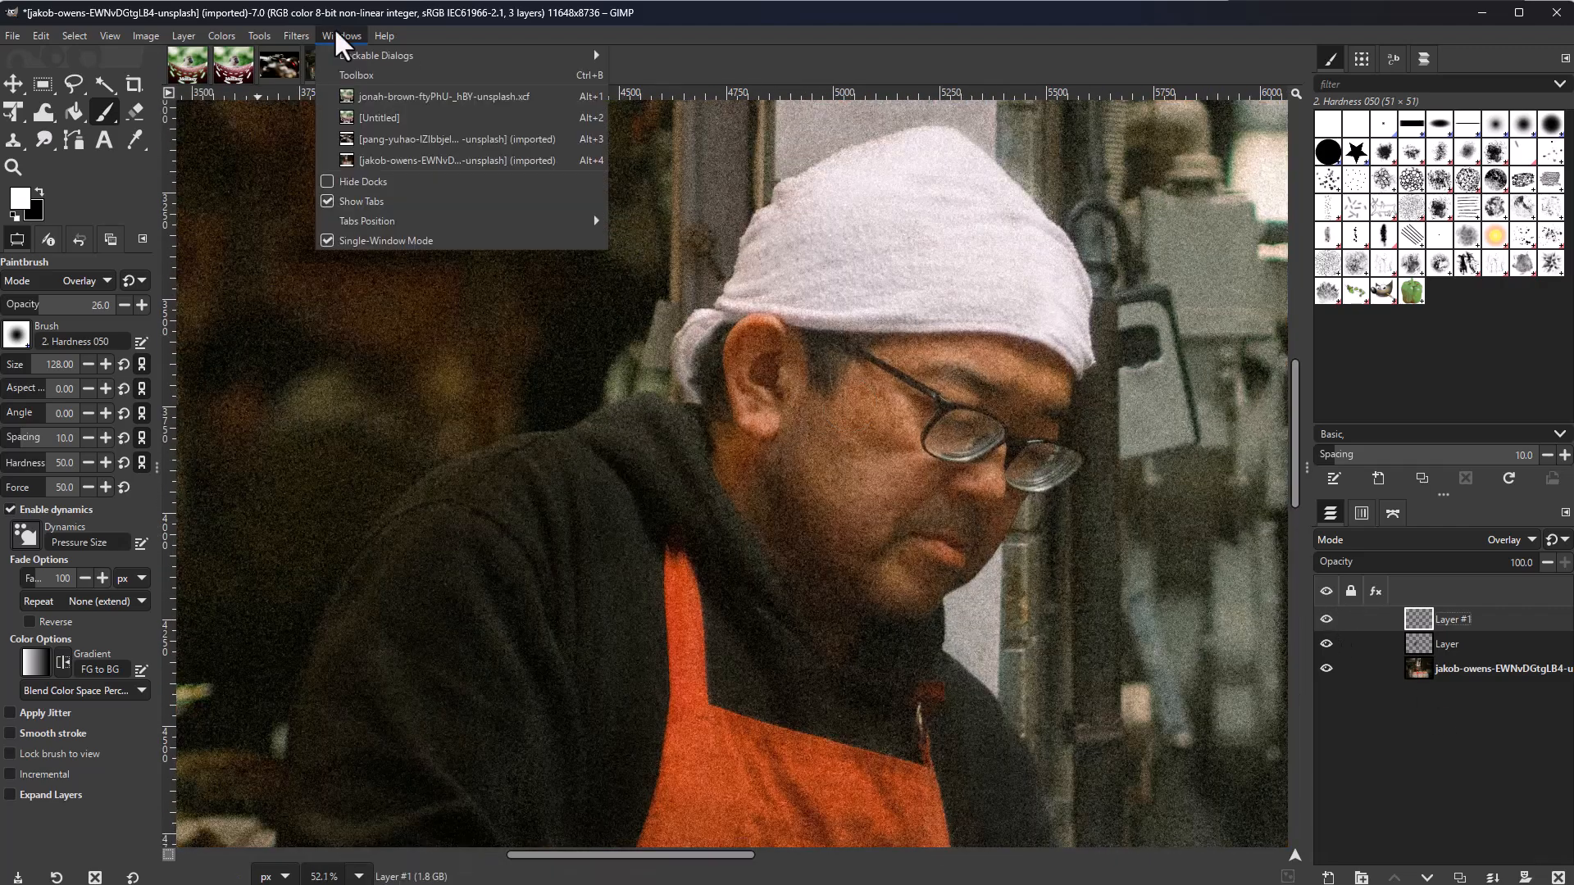
{"action": "mouse_move", "coordinate": [397, 57]}
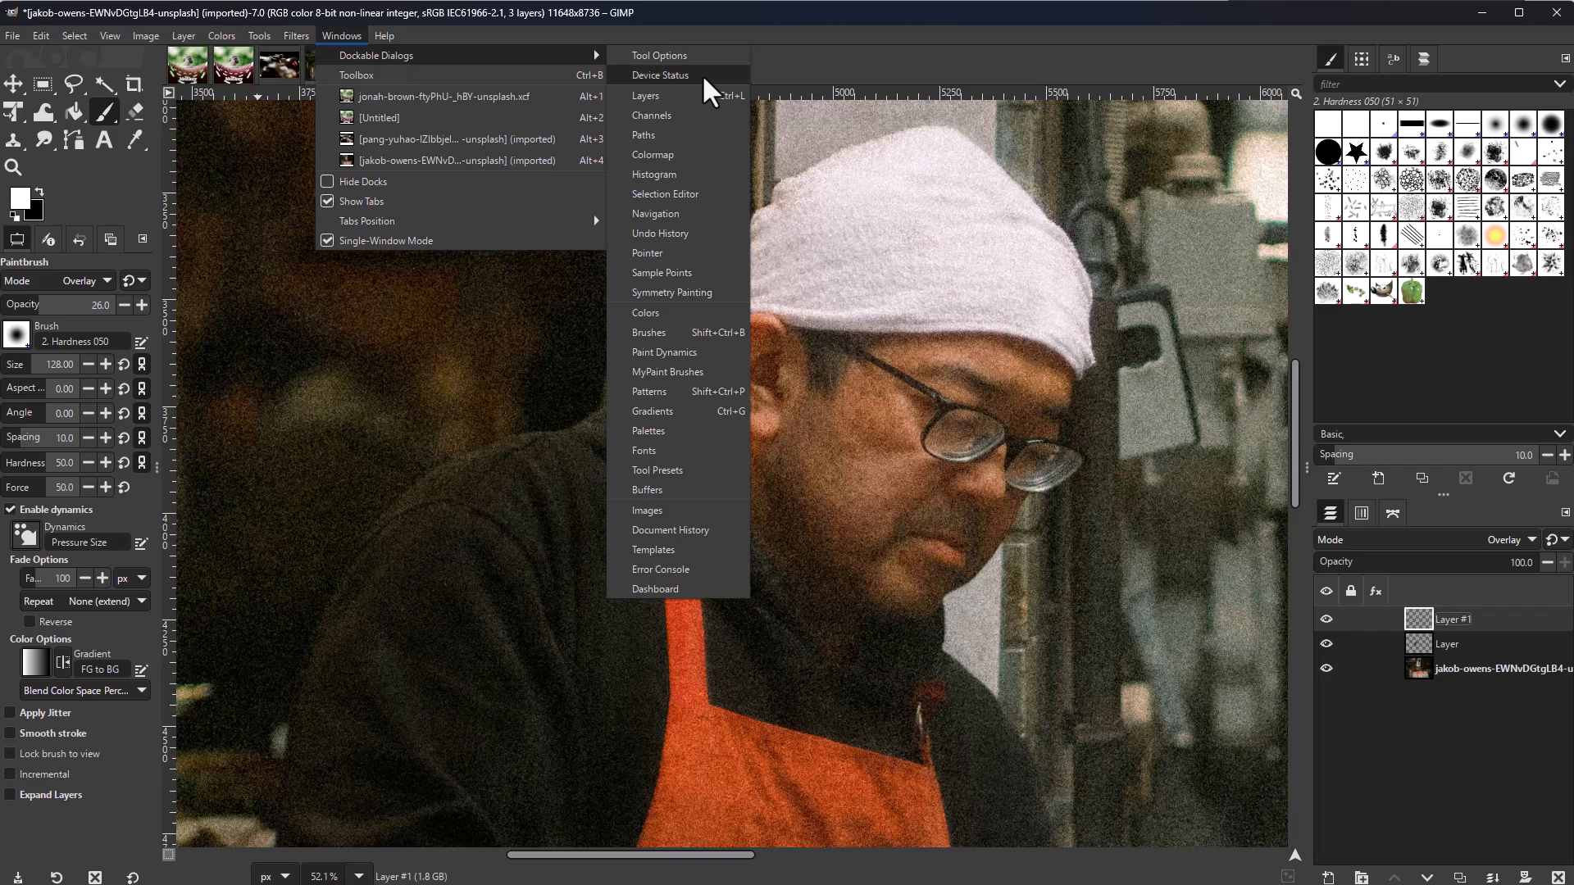
{"action": "left_click", "coordinate": [700, 312]}
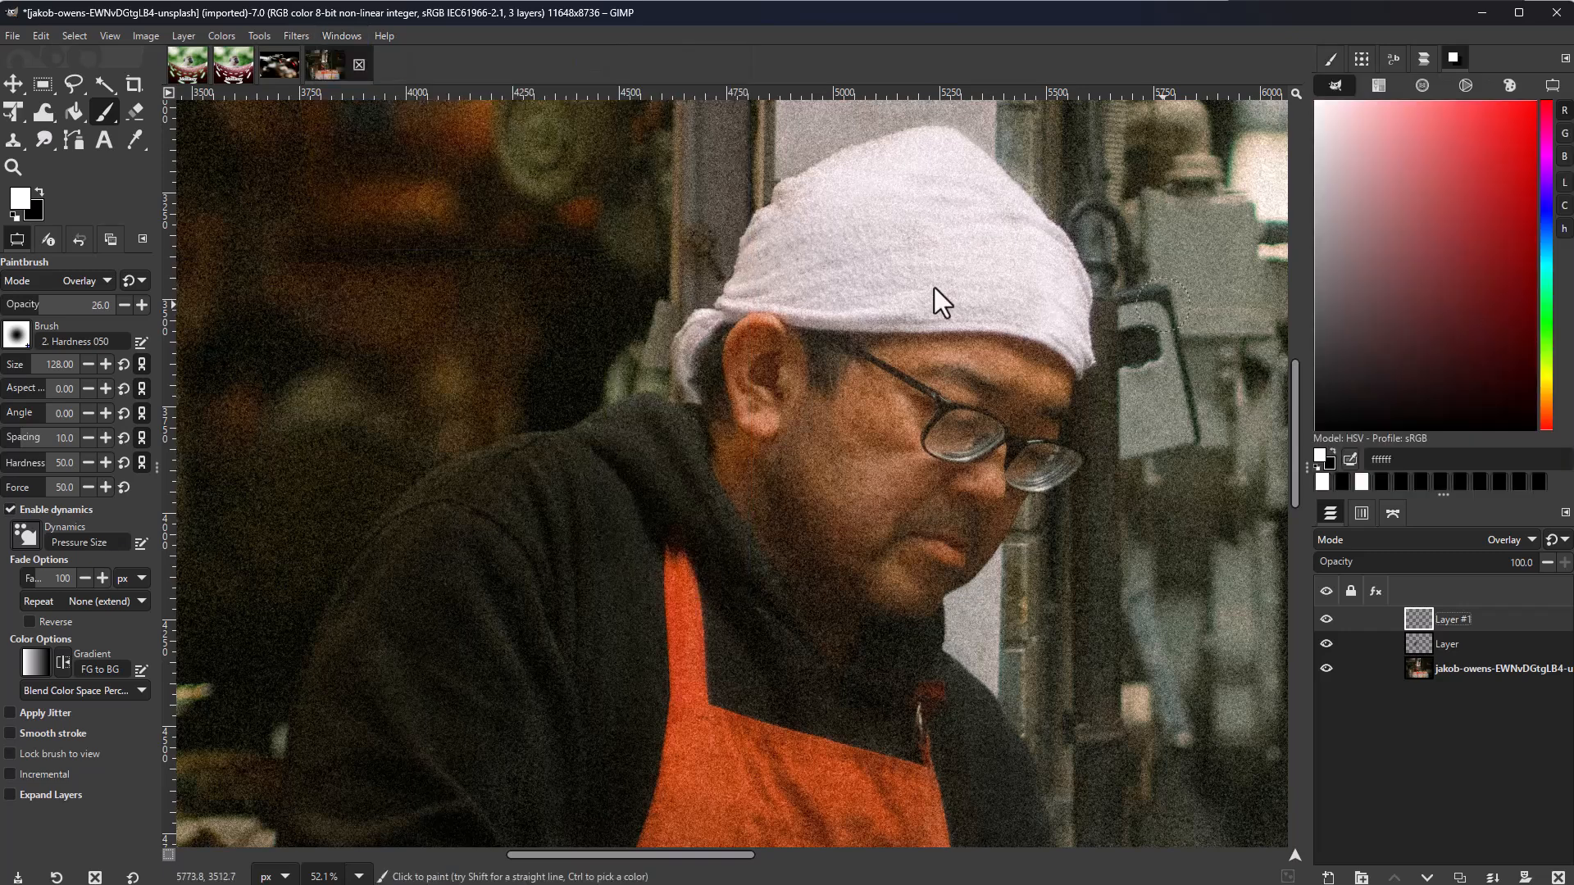
{"action": "left_click", "coordinate": [30, 196]}
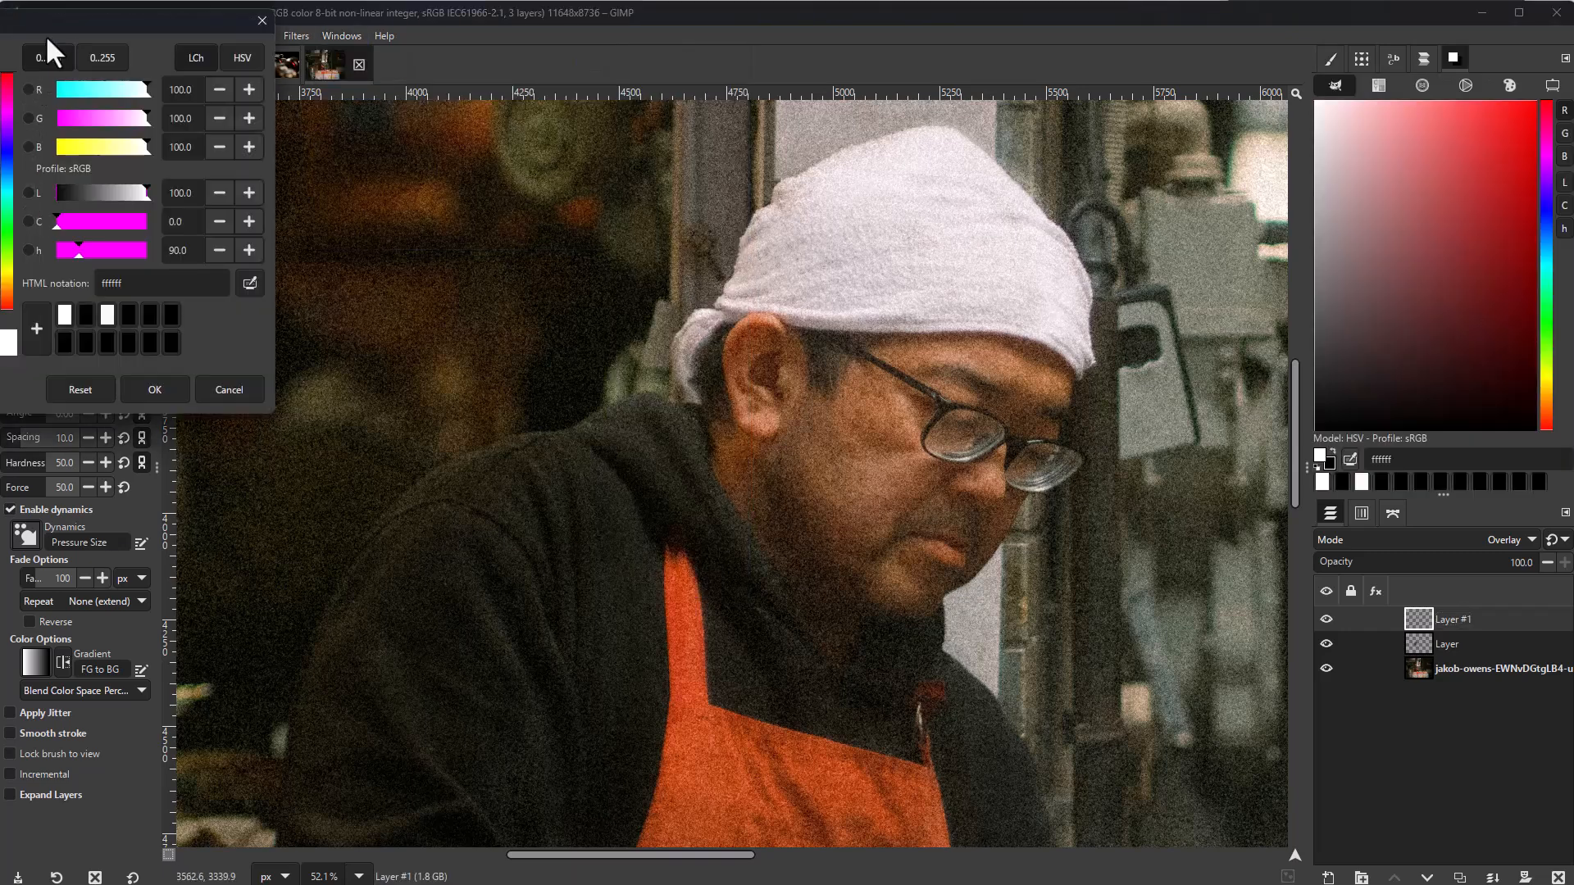
{"action": "left_click_drag", "start_coordinate": [325, 71], "coordinate": [731, 121]}
{"action": "left_click_drag", "start_coordinate": [608, 253], "coordinate": [557, 194]}
{"action": "key", "text": "Escape"}
{"action": "left_click_drag", "start_coordinate": [1420, 193], "coordinate": [1466, 225]}
Step: Sample the face's skin tone, then the apron's orange c2471d as foreground colour
{"action": "key", "text": "o"}
{"action": "mouse_move", "coordinate": [869, 410]}
{"action": "left_mouse_down"}
{"action": "mouse_move", "coordinate": [907, 467]}
{"action": "mouse_move", "coordinate": [942, 434]}
{"action": "left_mouse_up"}
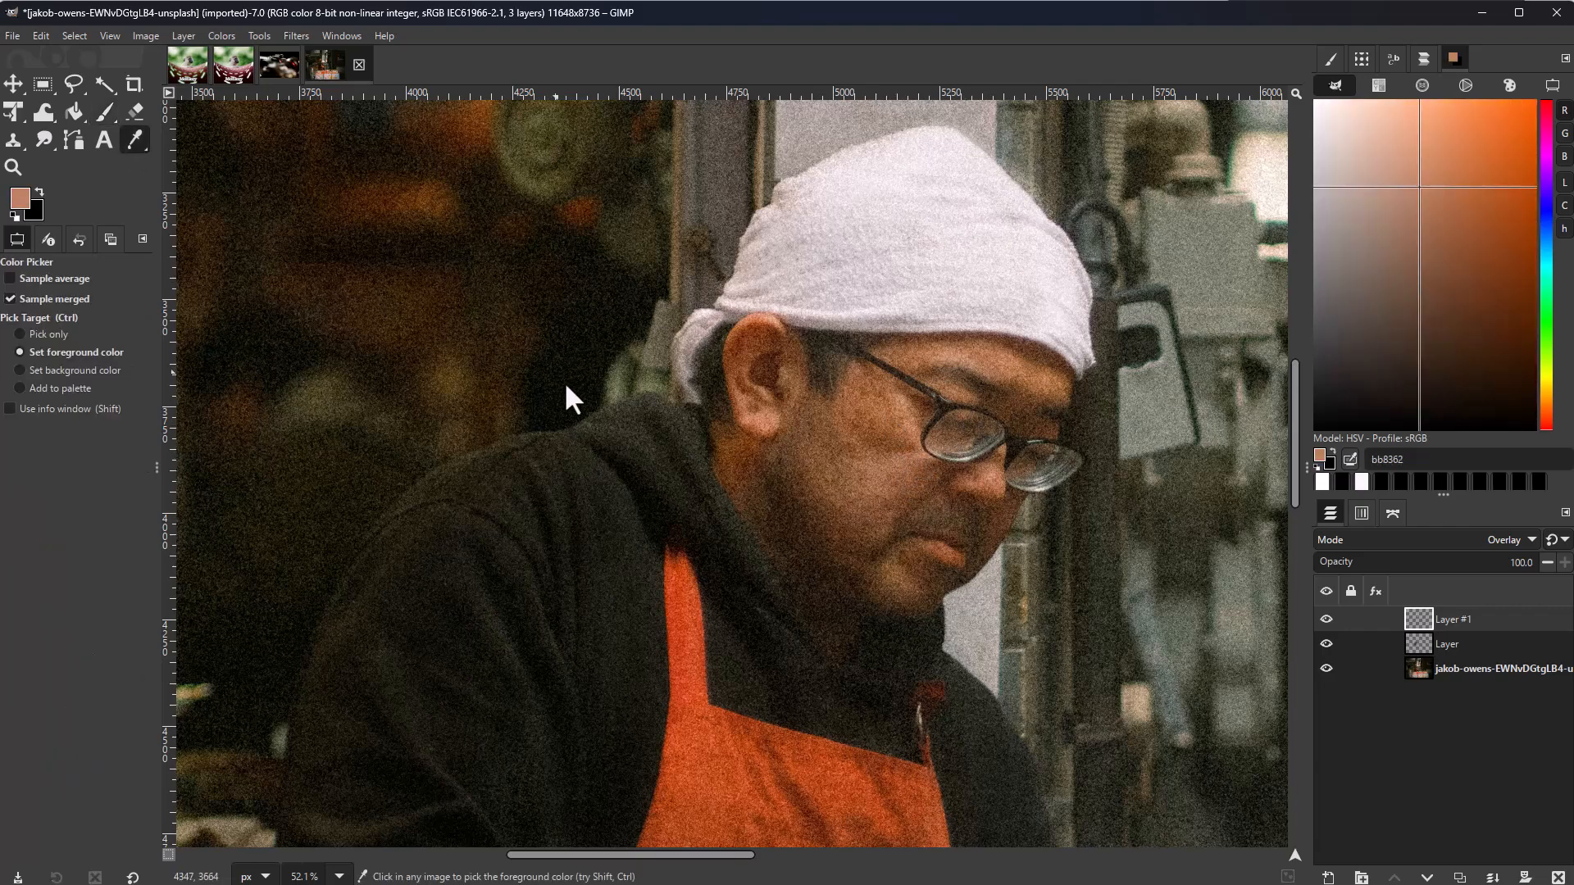
{"action": "left_click", "coordinate": [698, 750]}
{"action": "scroll", "coordinate": [696, 741], "scroll_direction": "down", "scroll_amount": 5}
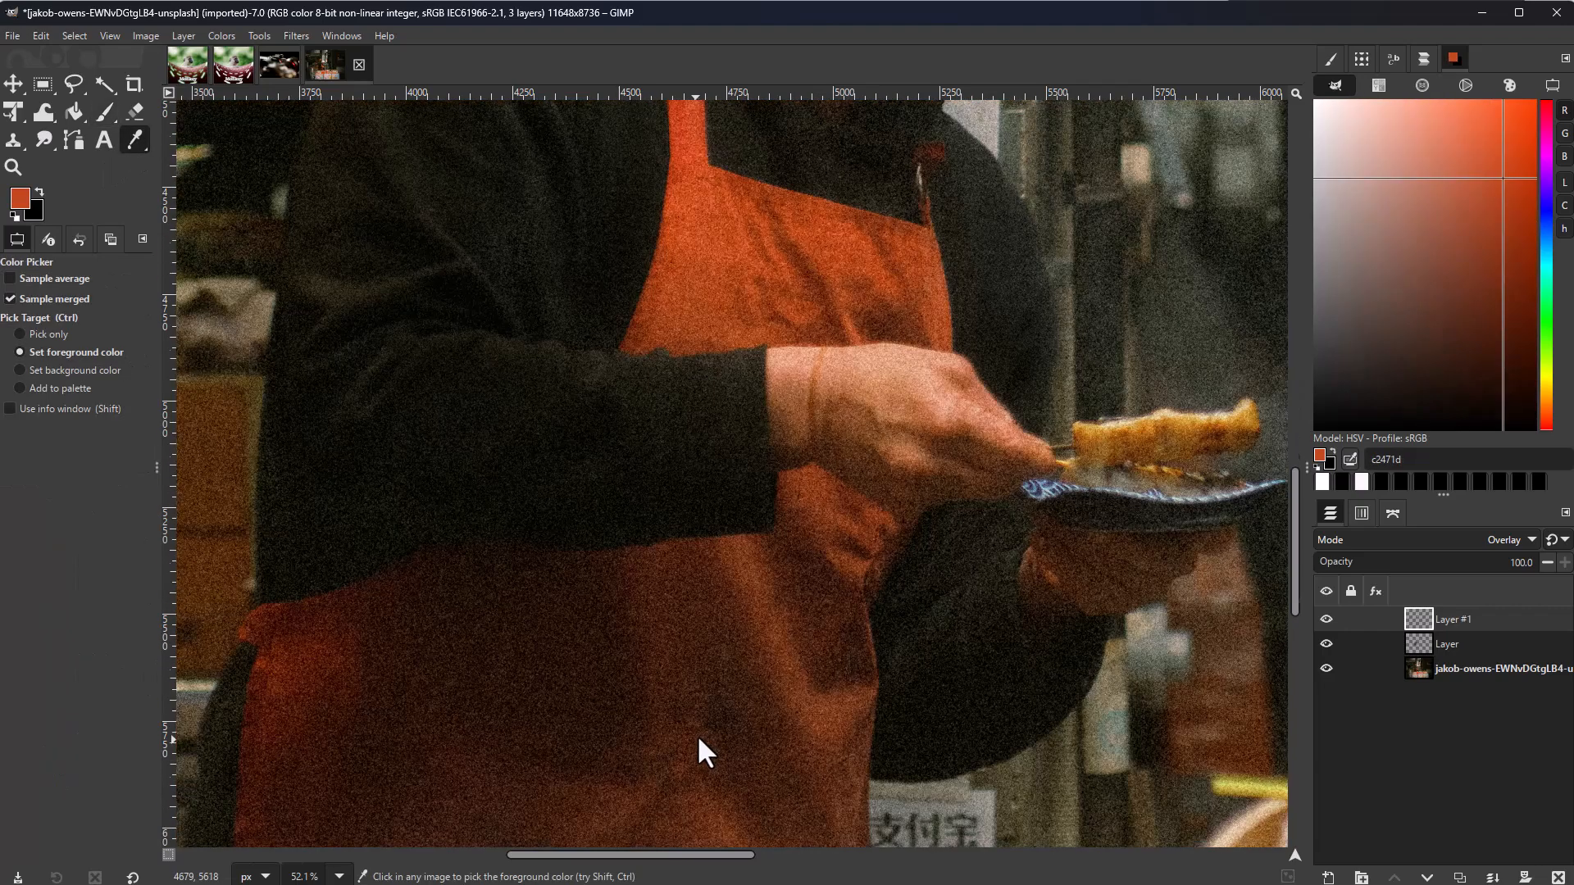
{"action": "scroll", "coordinate": [701, 697], "scroll_direction": "down", "scroll_amount": 2, "text": "ctrl"}
{"action": "scroll", "coordinate": [701, 696], "scroll_direction": "down", "scroll_amount": 4, "text": "ctrl"}
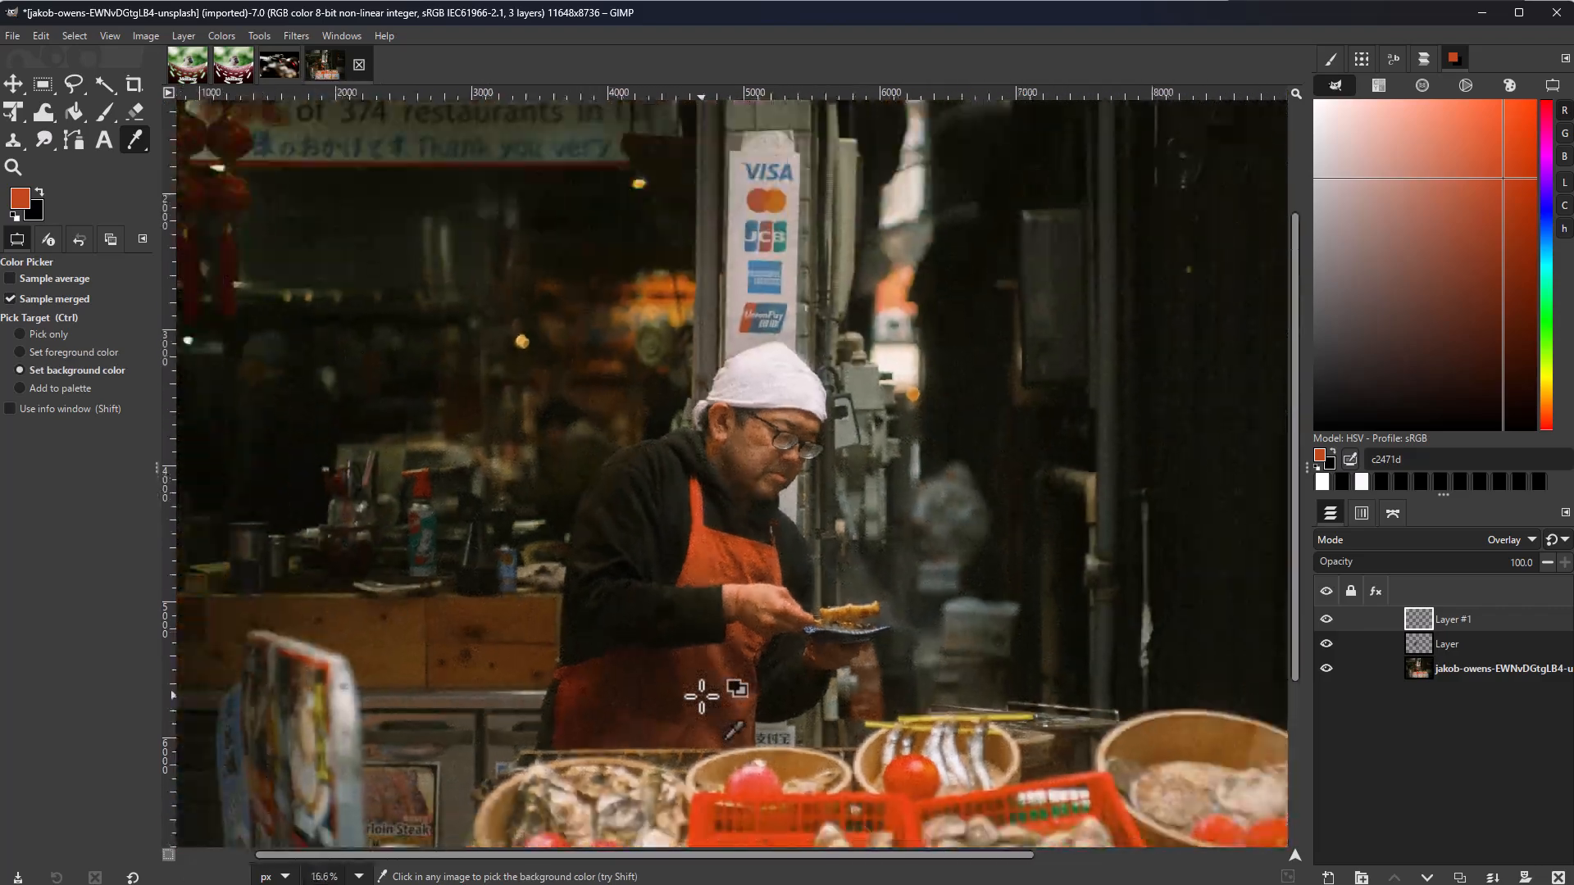
Step: Scroll the GIMP 3.0 release notes to the file-format and palette section
{"action": "scroll", "coordinate": [701, 696], "scroll_direction": "up", "scroll_amount": 2, "text": "ctrl"}
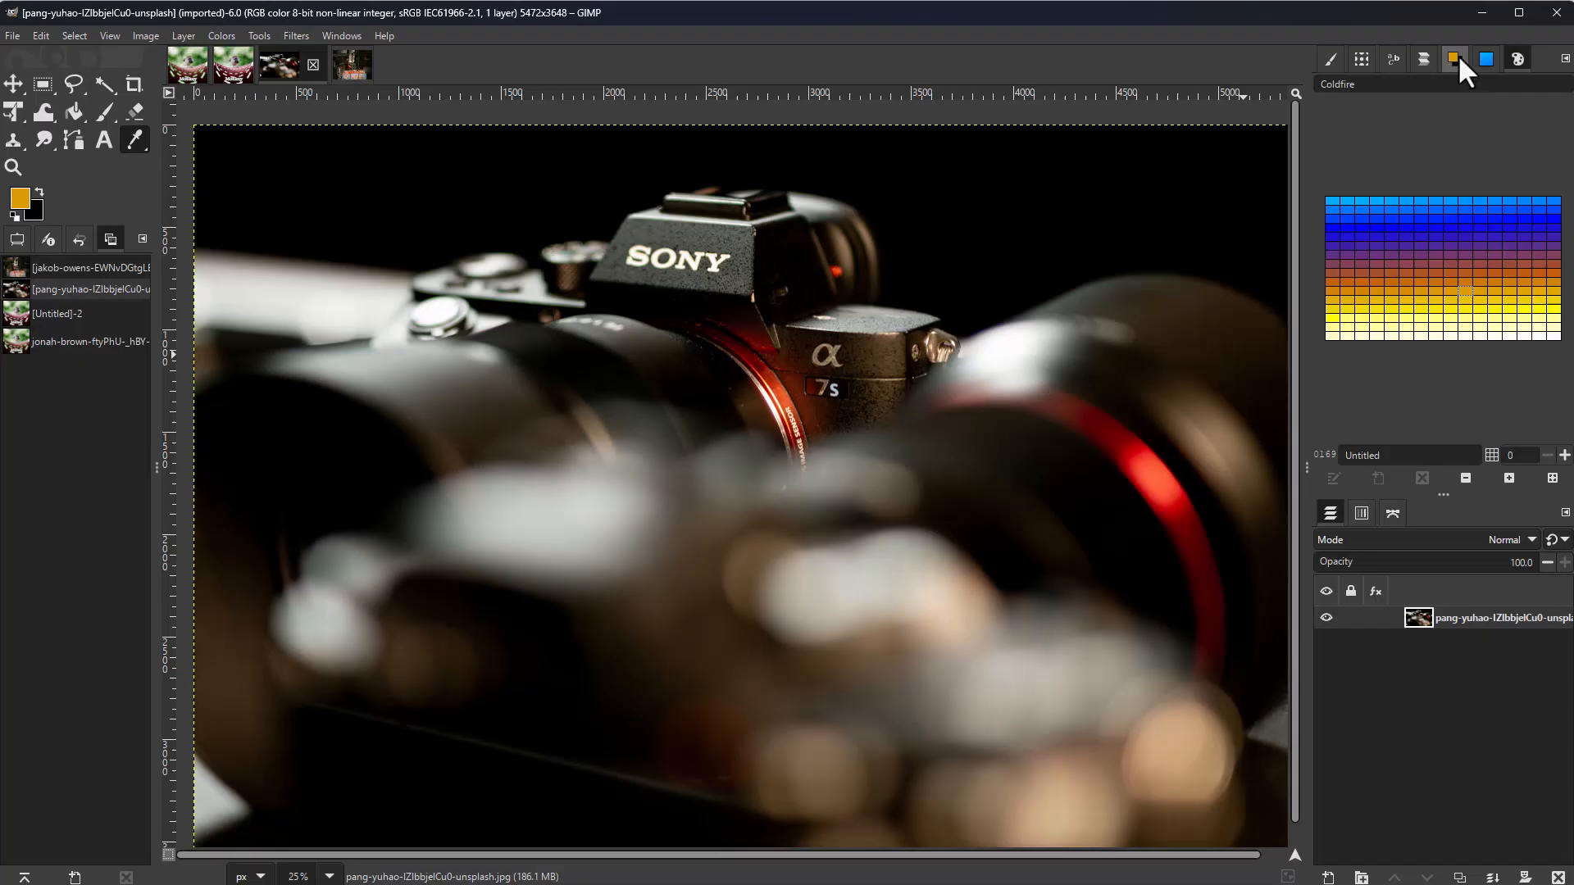
Step: Preview the Warm Colors palette, then open the Royal palette in the Palette Editor
{"action": "left_click", "coordinate": [1482, 57]}
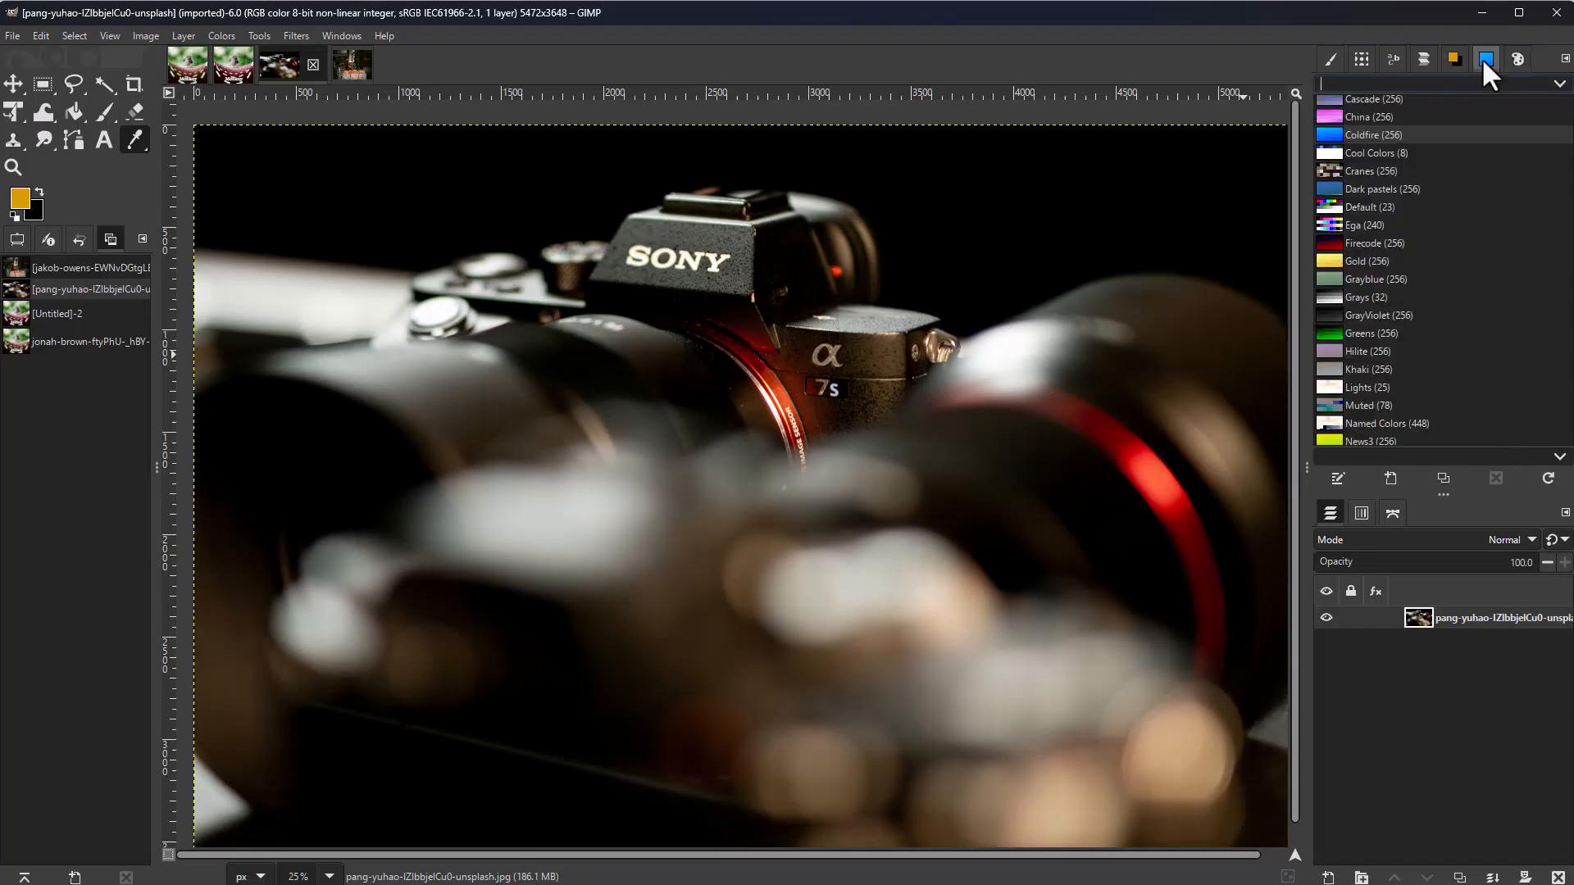
{"action": "scroll", "coordinate": [1391, 264], "scroll_direction": "down", "scroll_amount": 5}
{"action": "left_click", "coordinate": [1360, 322]}
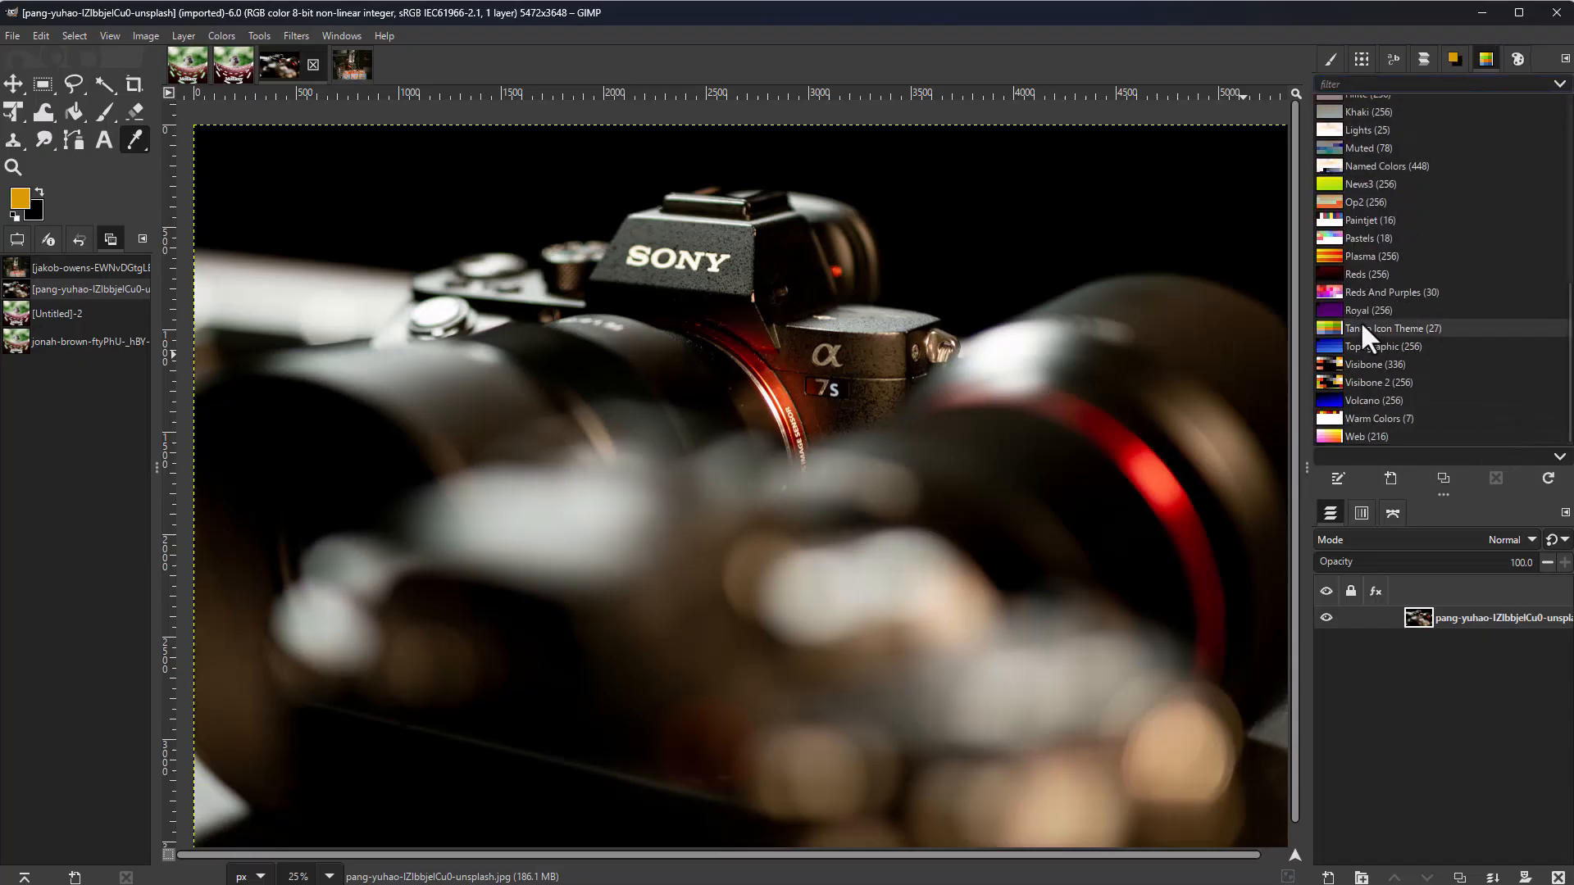
{"action": "left_click", "coordinate": [1371, 418]}
{"action": "left_click", "coordinate": [1517, 59]}
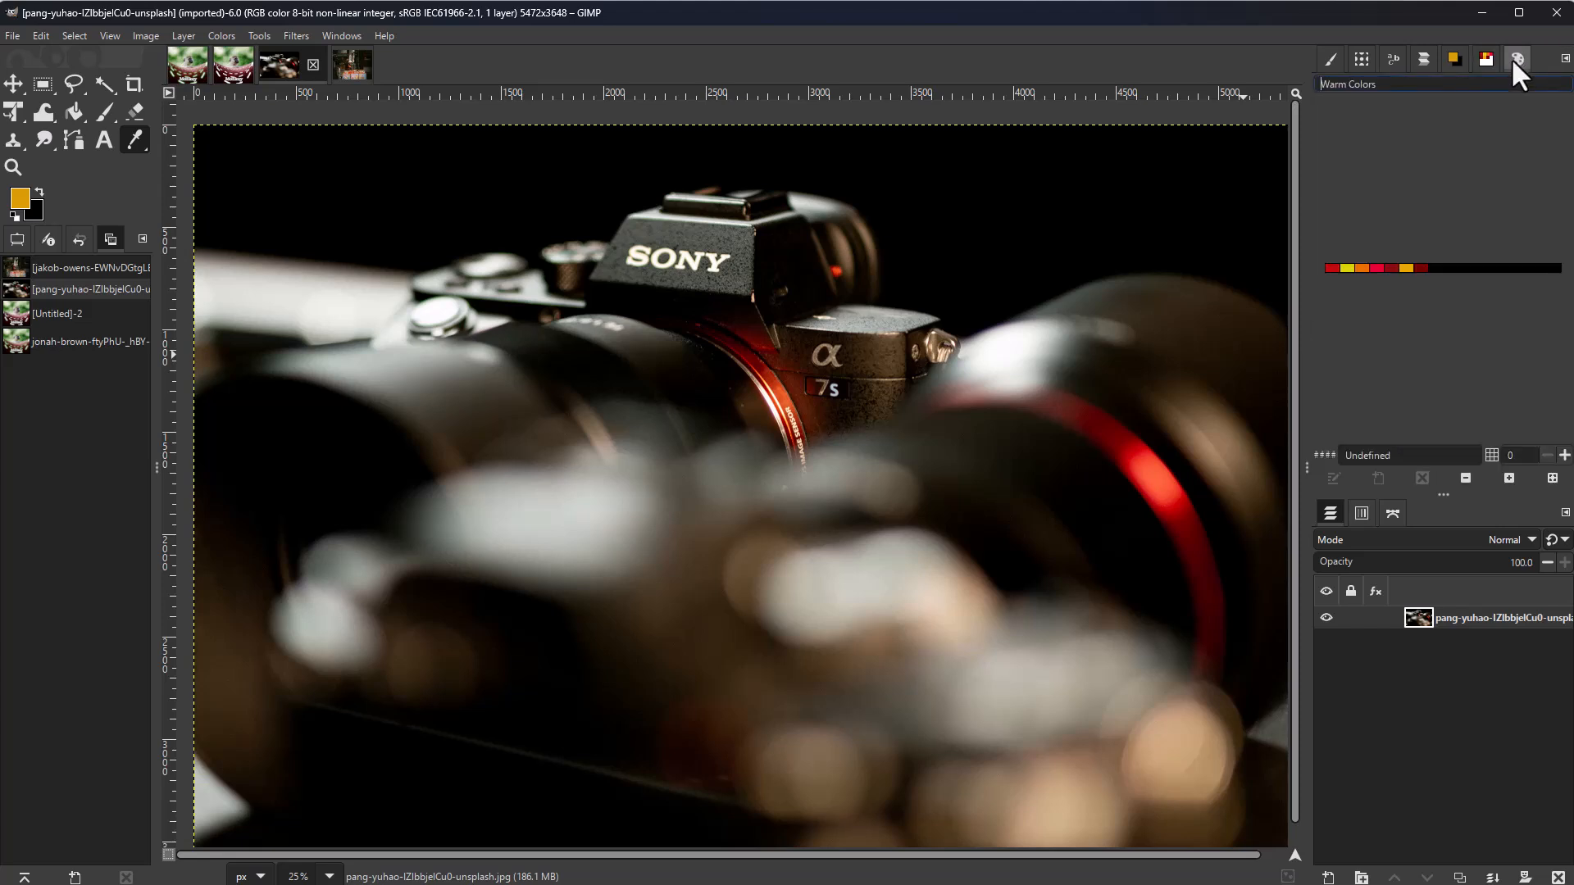
{"action": "left_click", "coordinate": [1485, 59]}
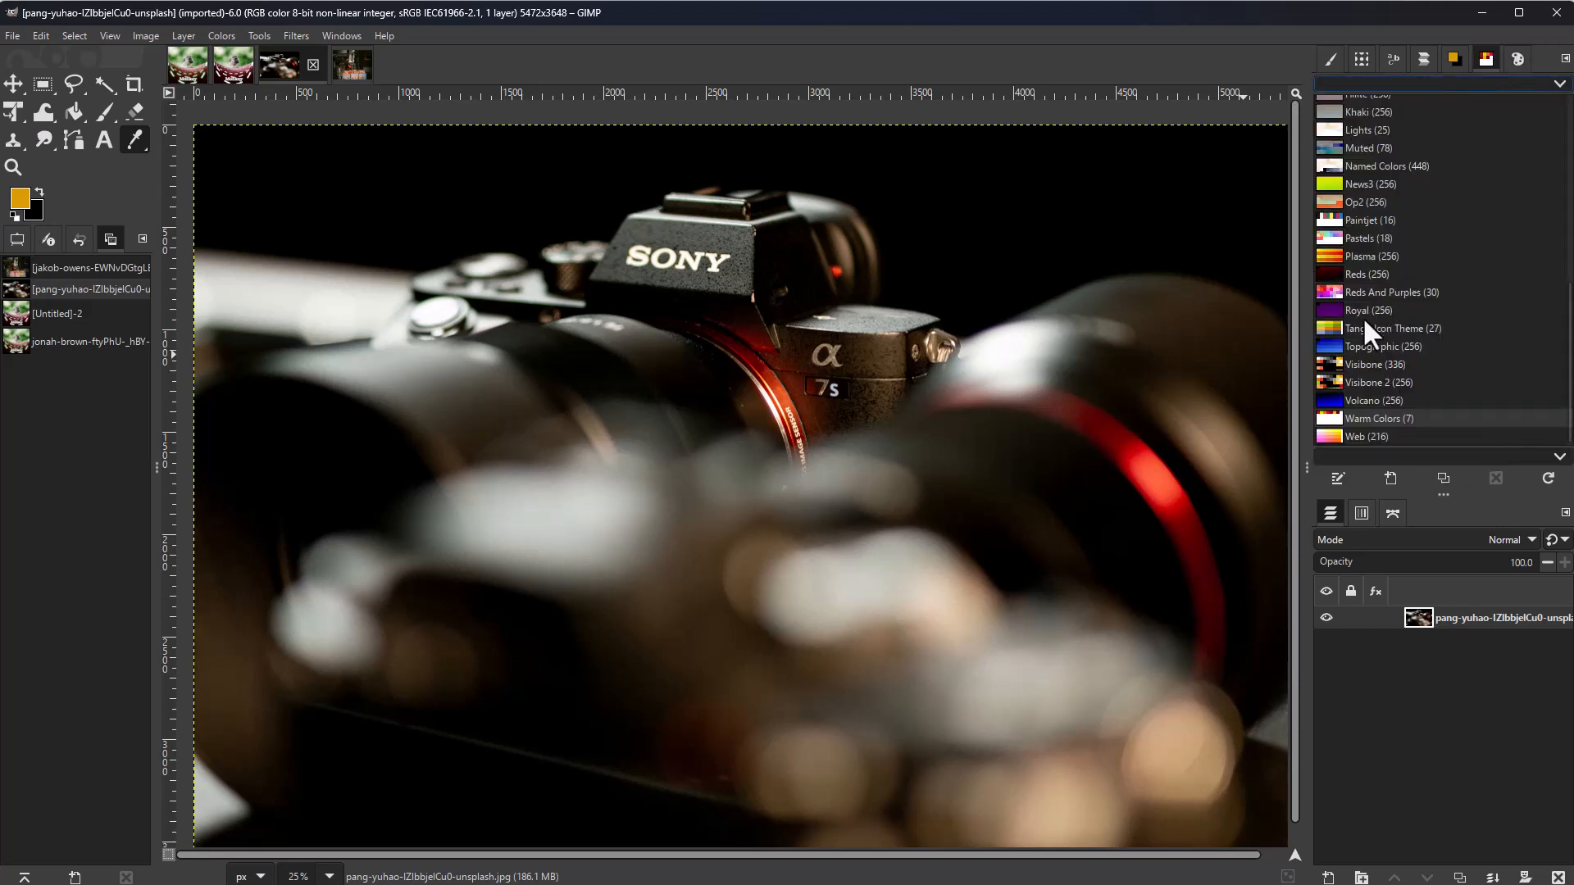
{"action": "left_click", "coordinate": [1367, 312]}
{"action": "left_click", "coordinate": [1517, 59]}
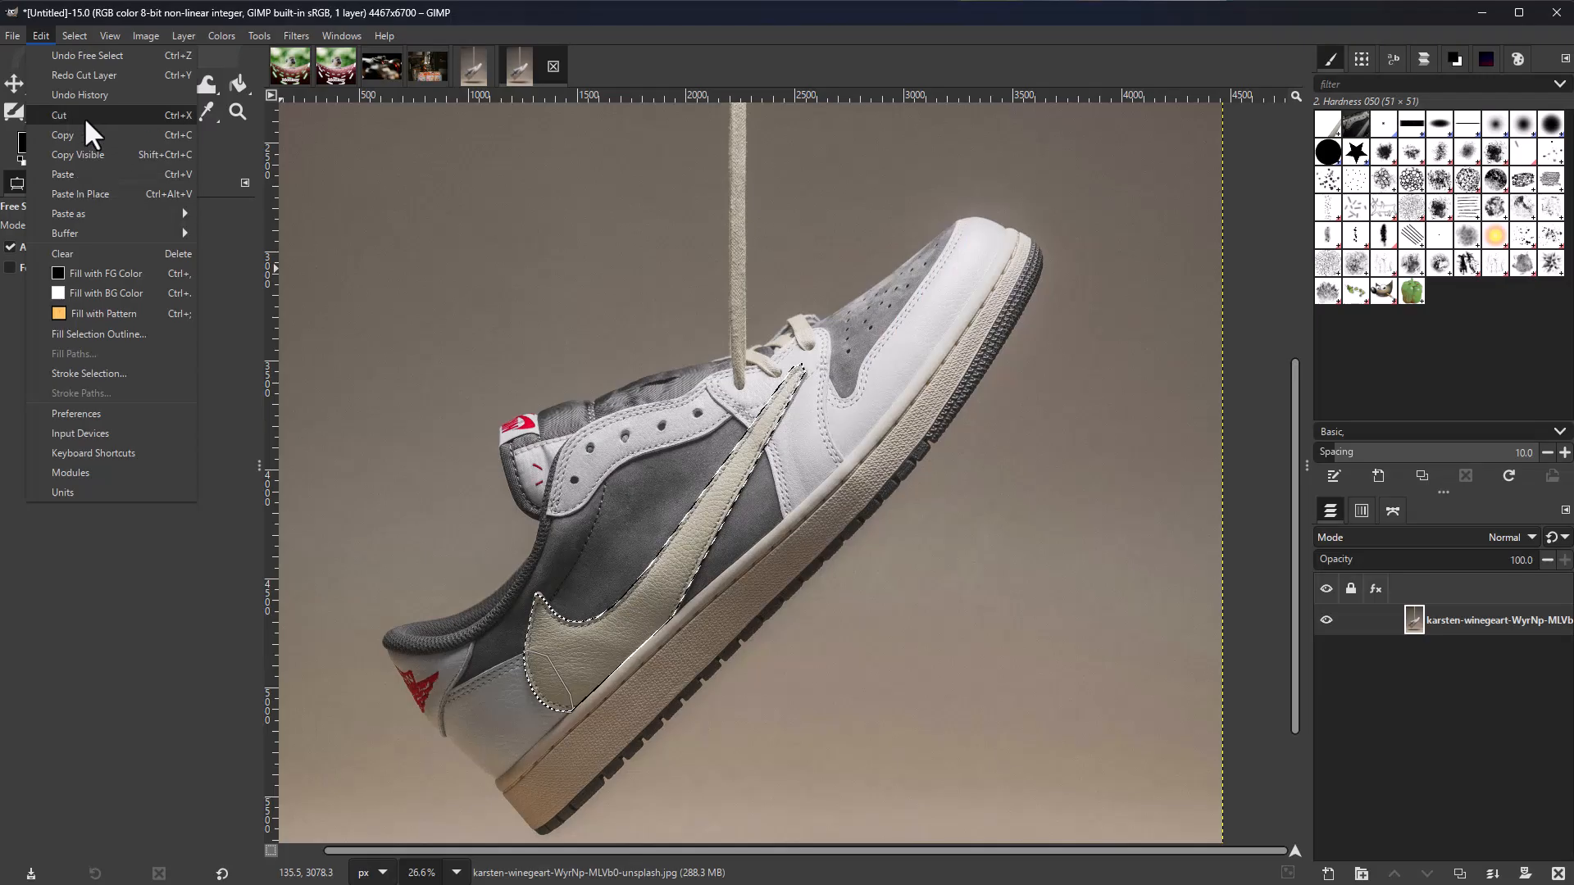
Step: Cut the swoosh, paste it back in place, then paste it as floating data
{"action": "left_click", "coordinate": [85, 113]}
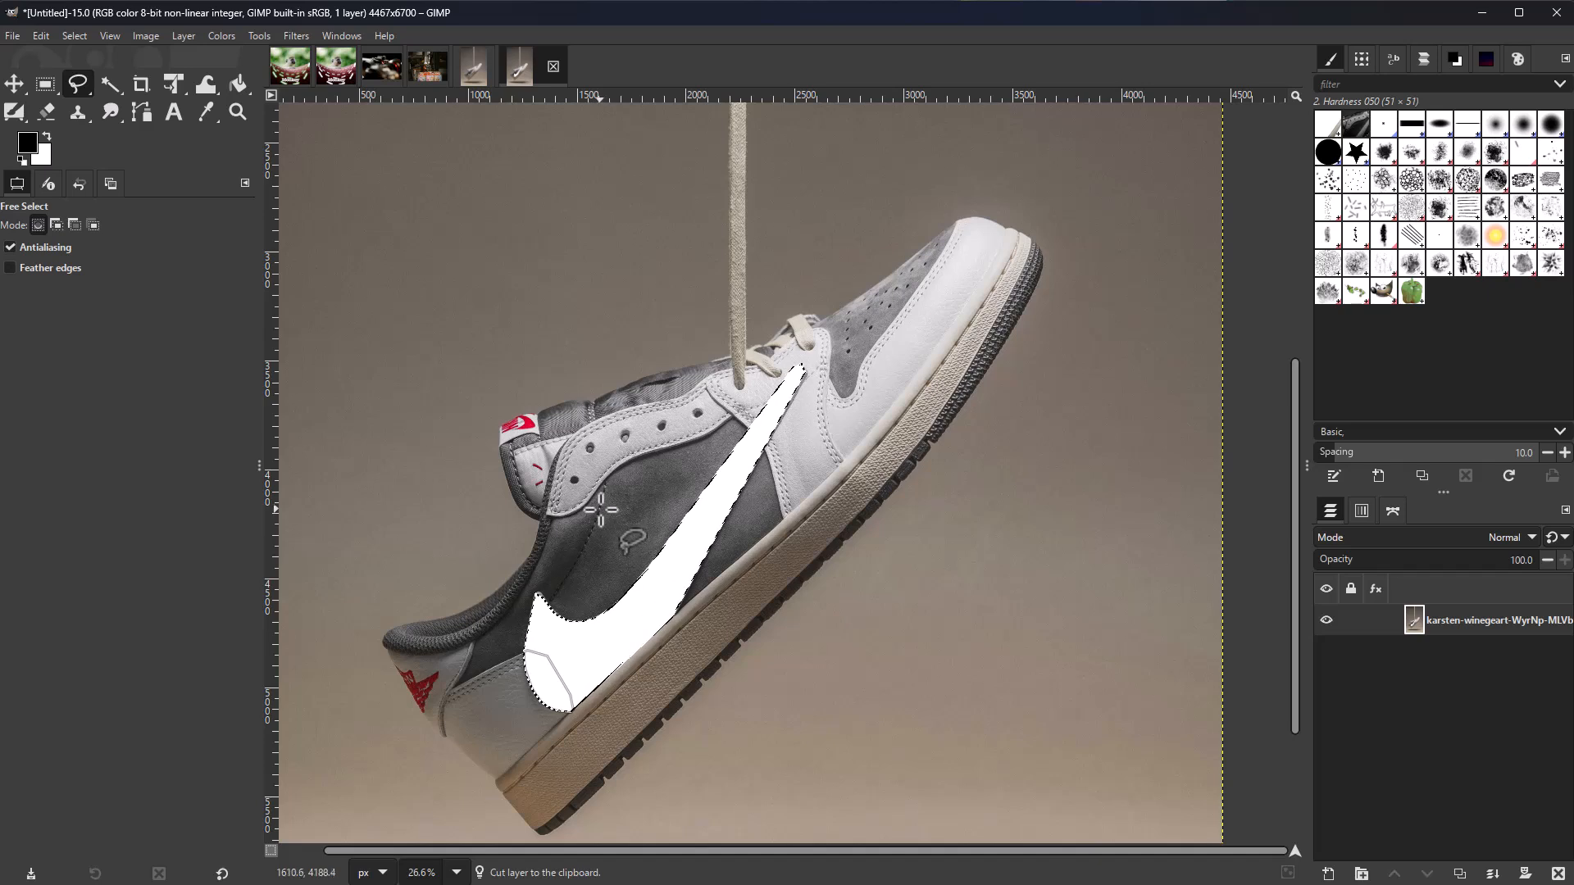
{"action": "key", "text": "ctrl+v"}
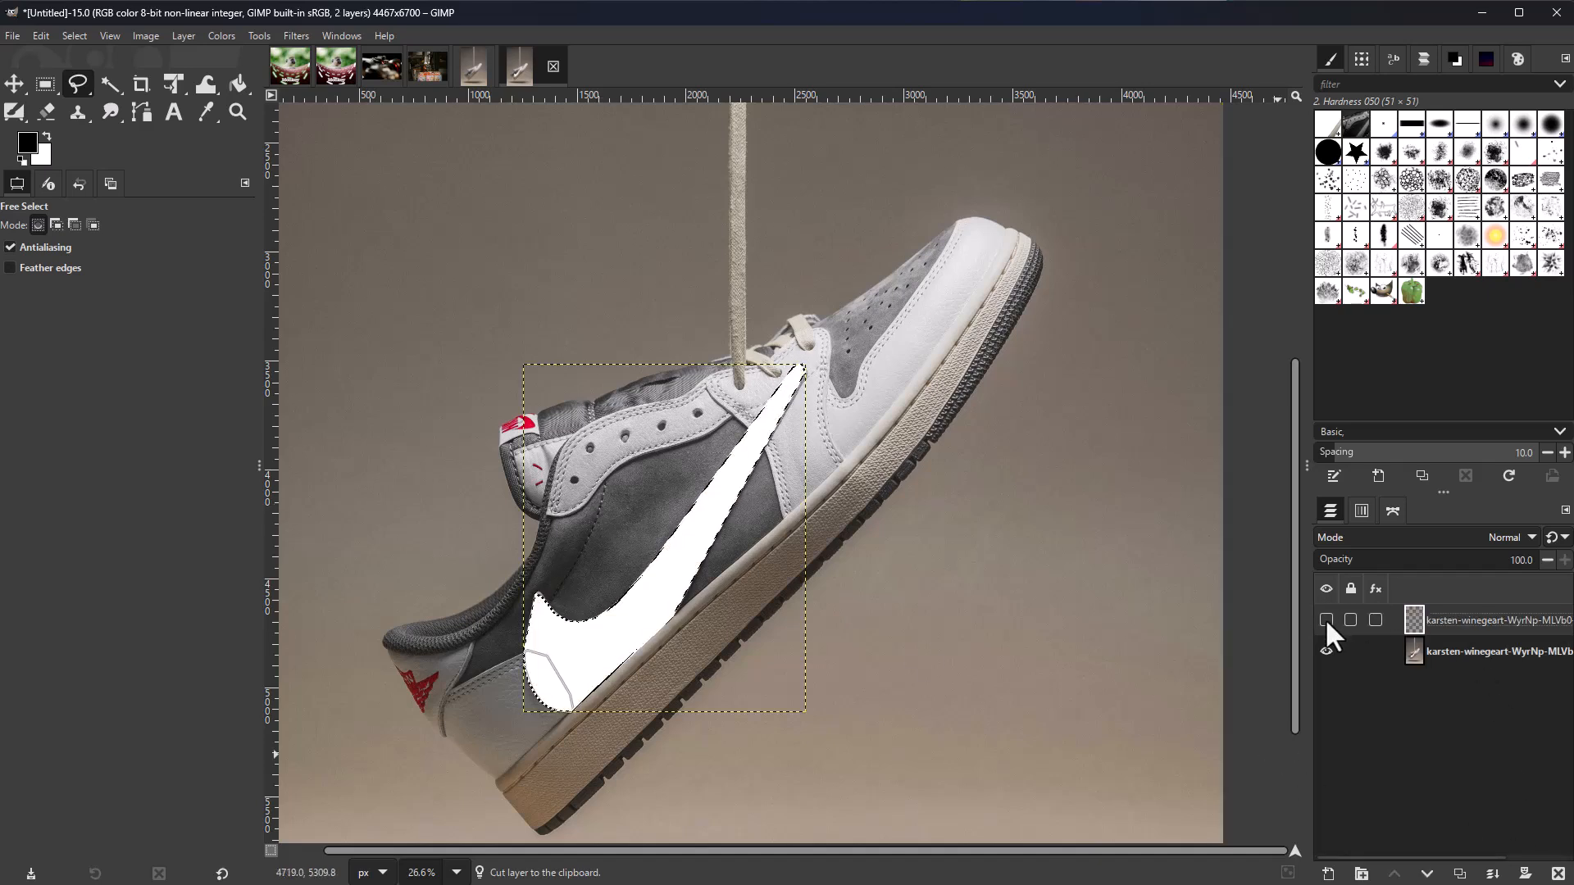
{"action": "left_click", "coordinate": [44, 34]}
{"action": "mouse_move", "coordinate": [100, 213]}
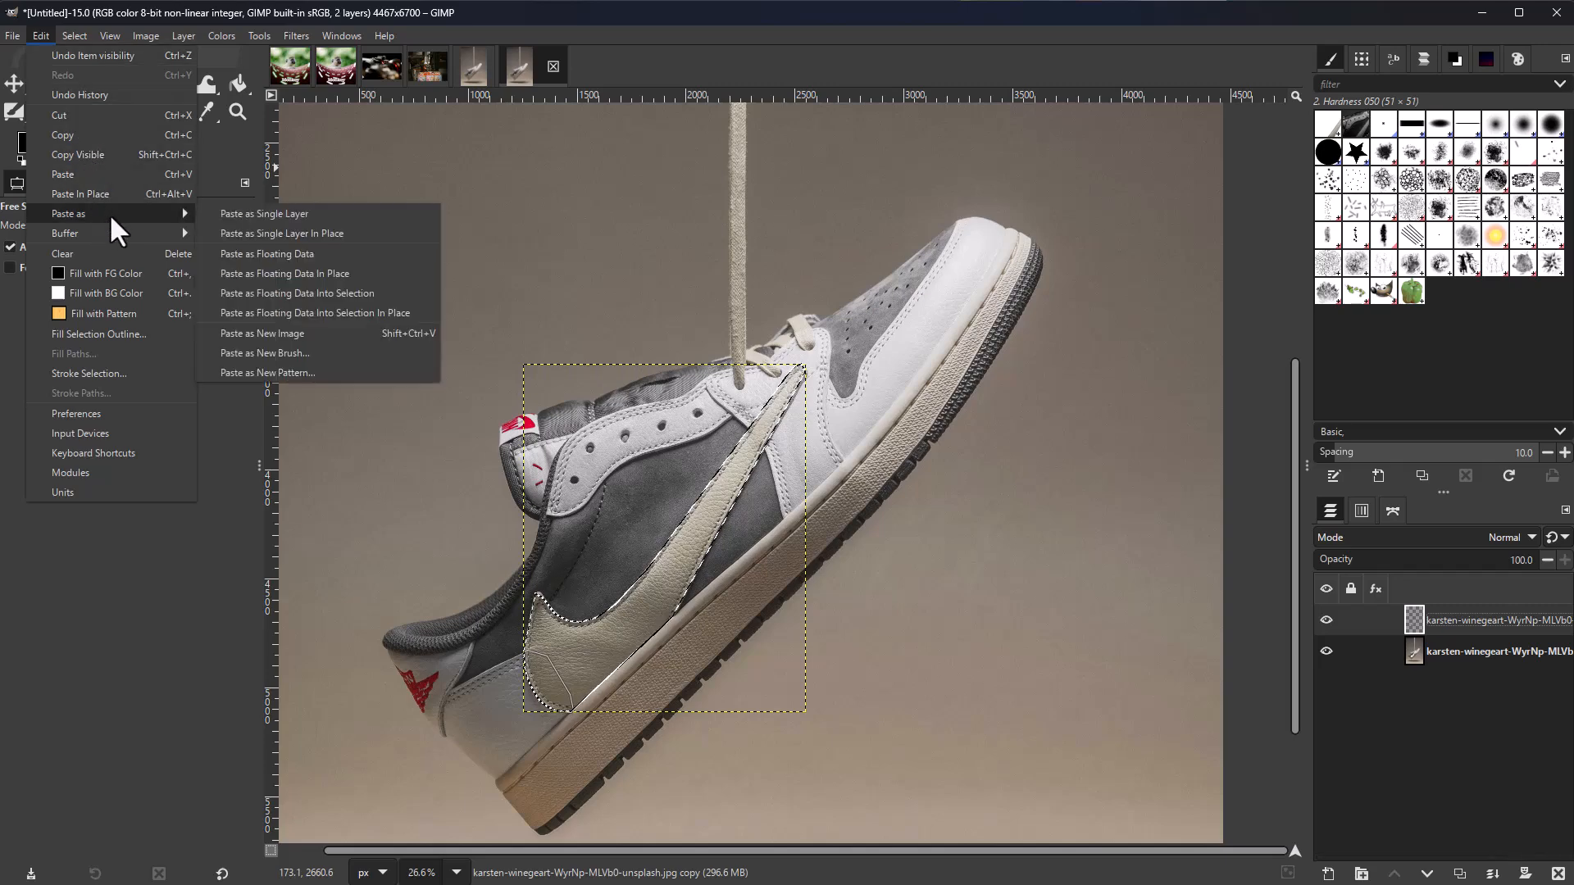
{"action": "left_click", "coordinate": [362, 256]}
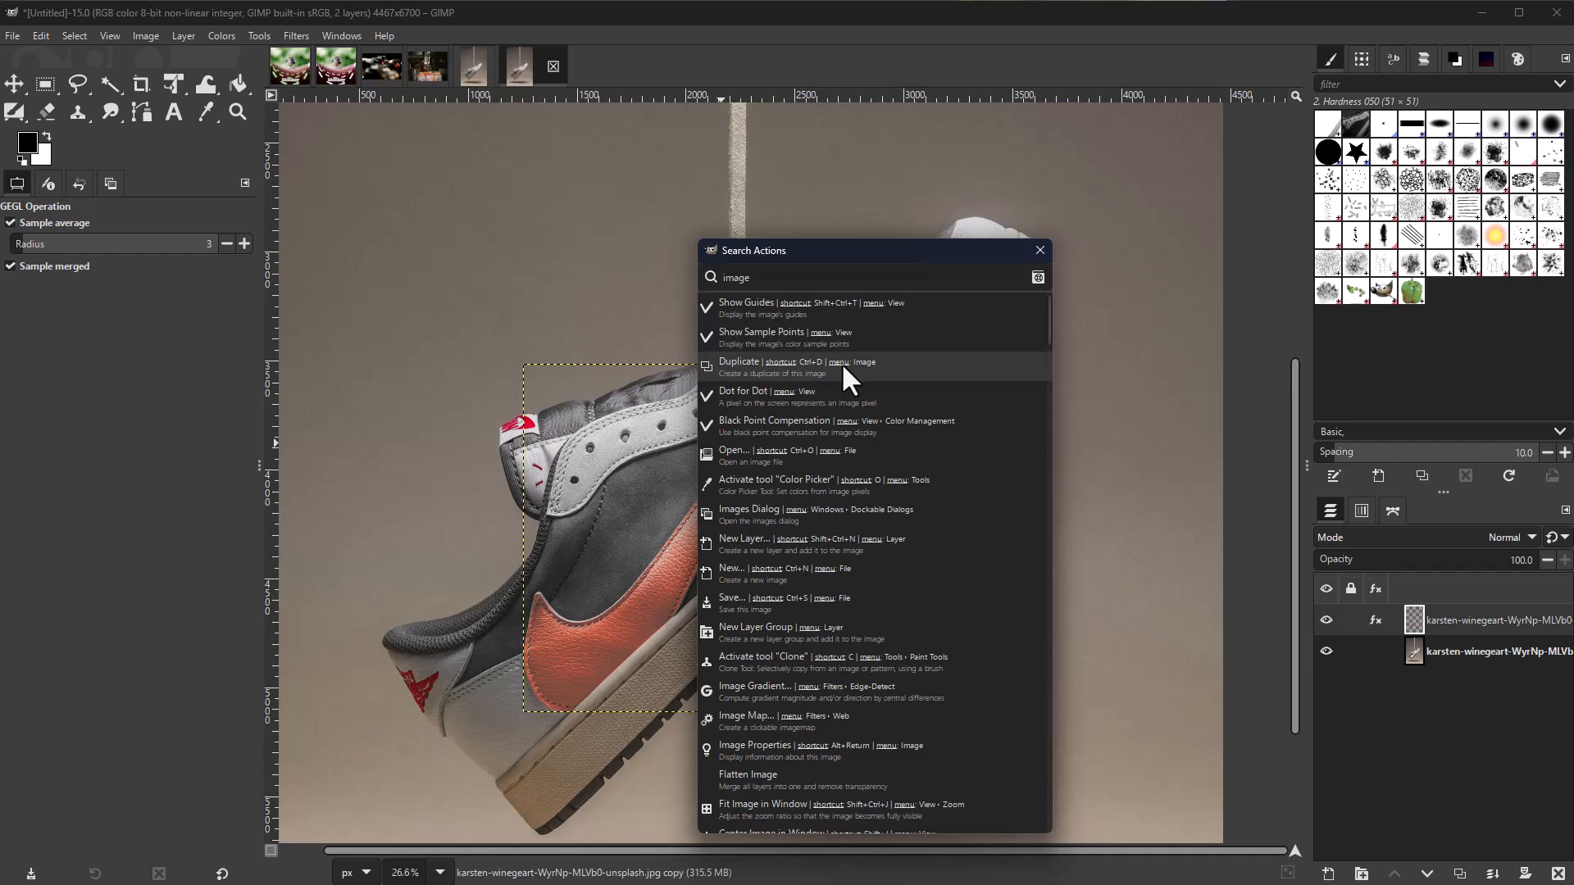
Step: Dismiss the action search and open Preferences at the Canvas Interaction page
{"action": "left_click", "coordinate": [146, 34]}
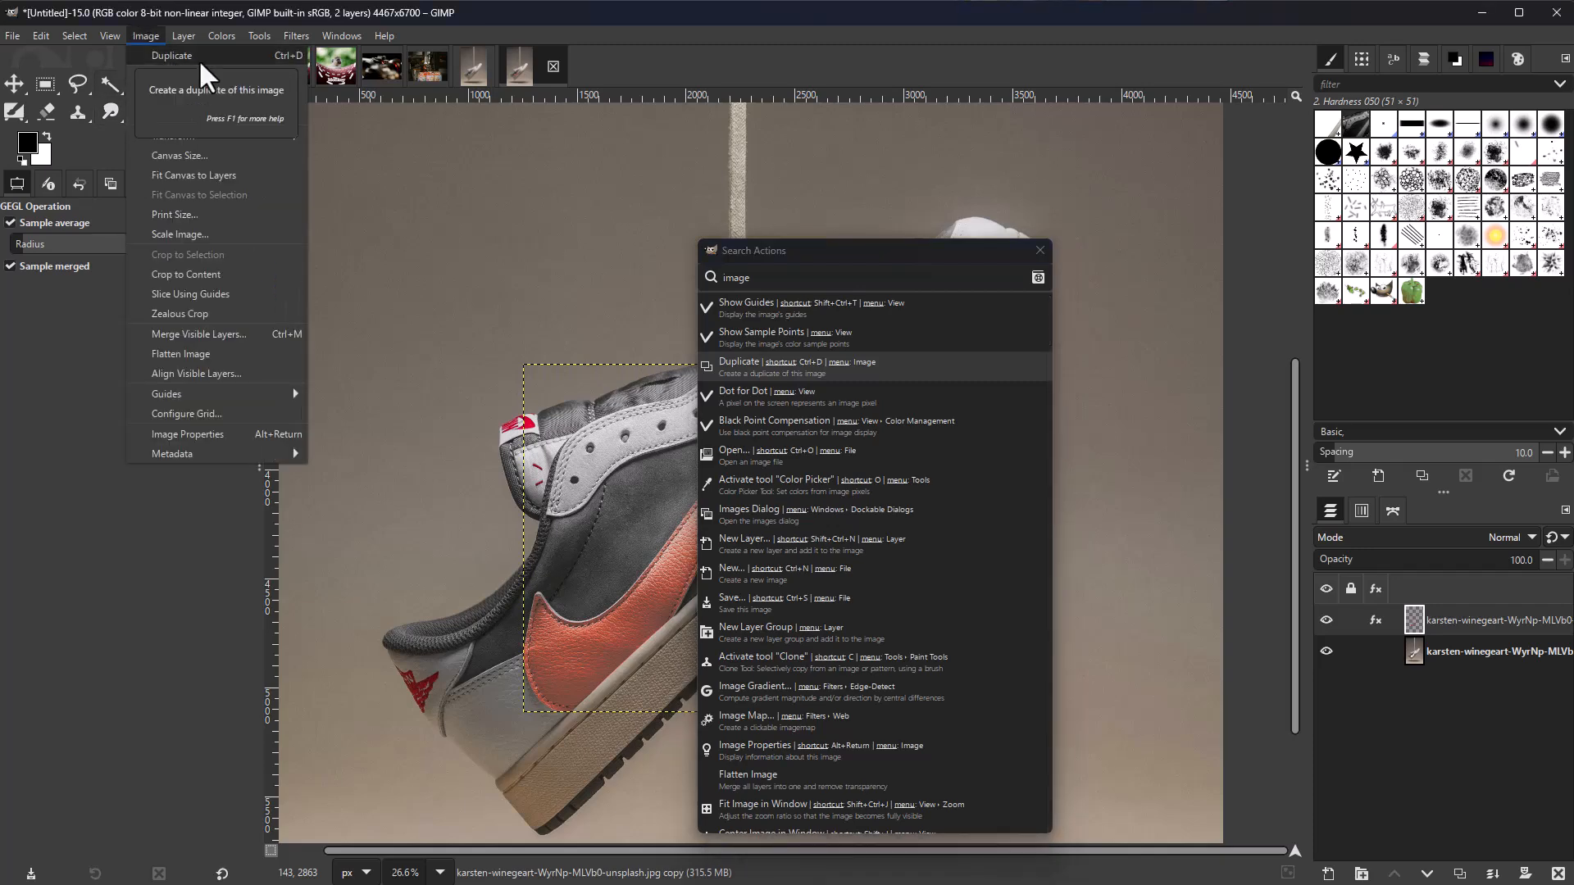
{"action": "key", "text": "Escape"}
{"action": "key", "text": "Escape"}
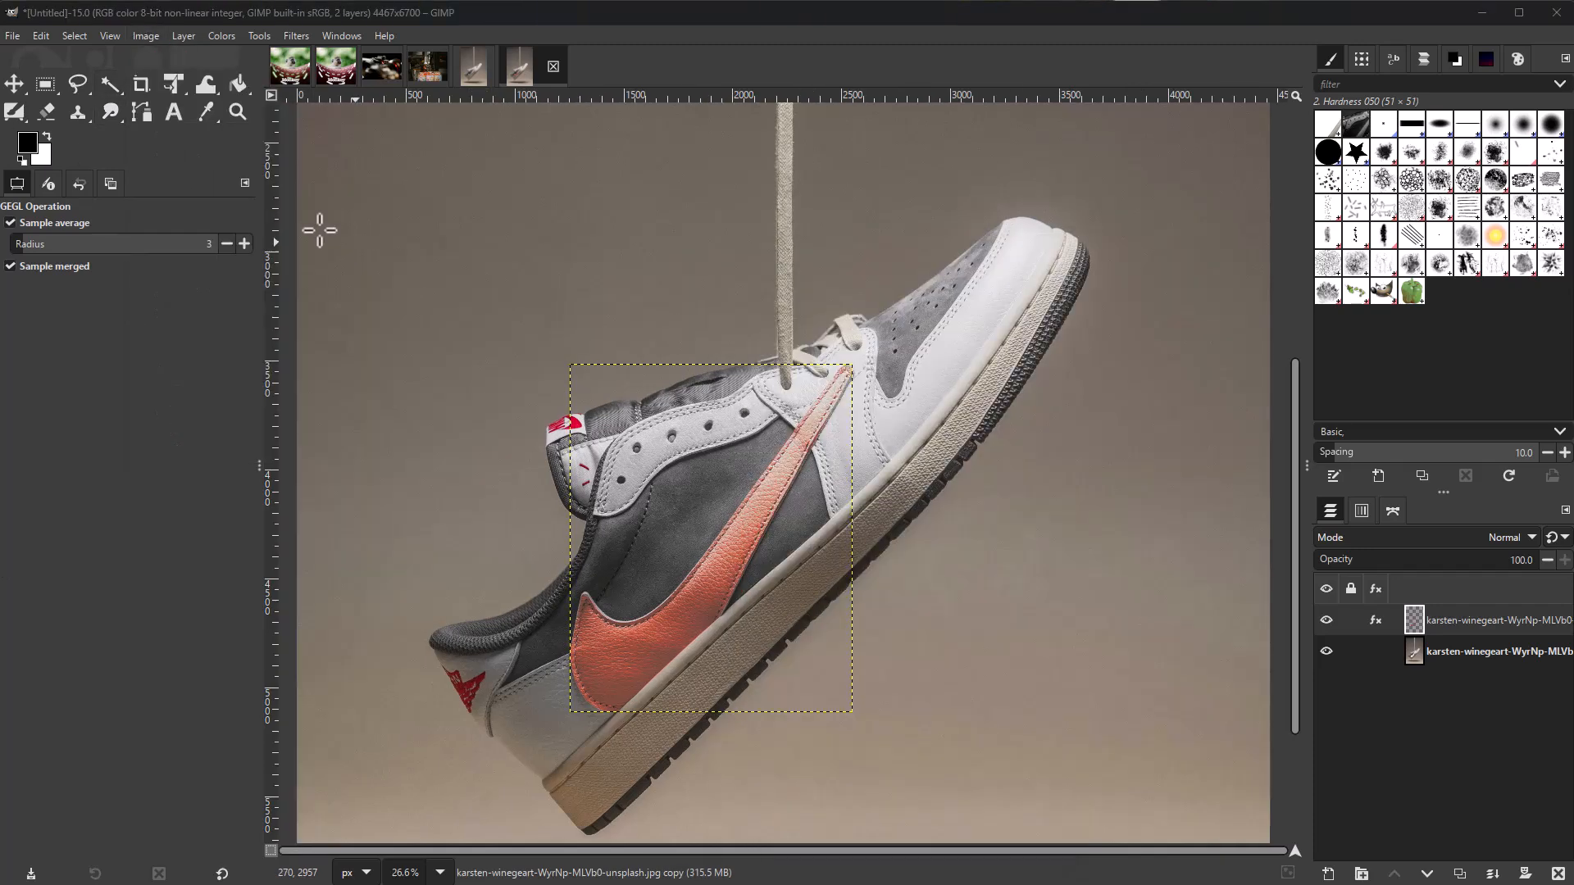
{"action": "left_click", "coordinate": [39, 36]}
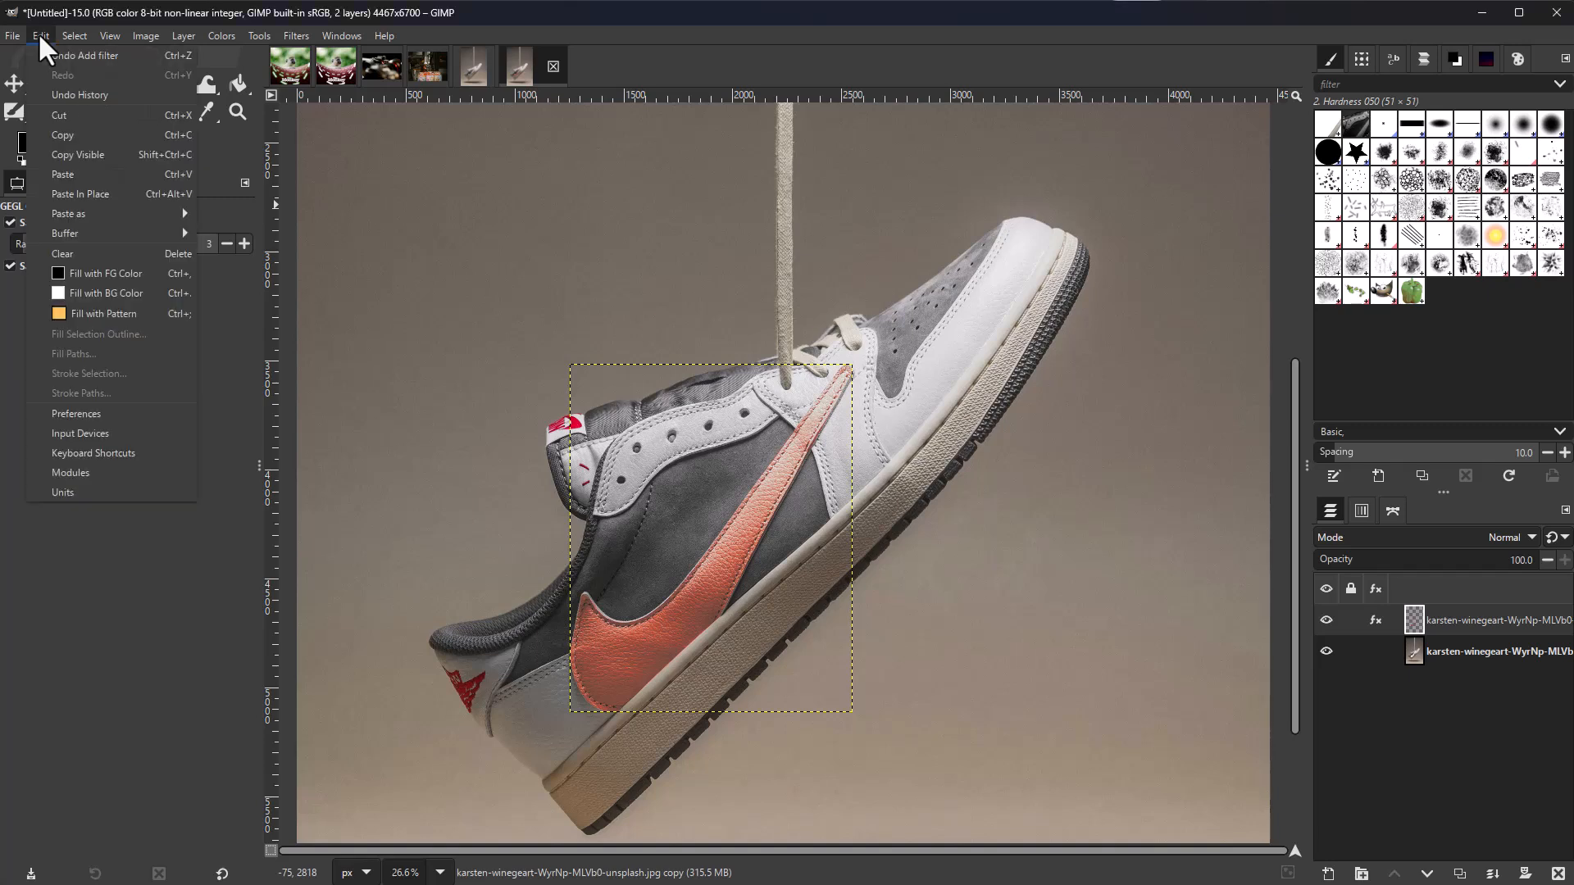
{"action": "left_click", "coordinate": [100, 412]}
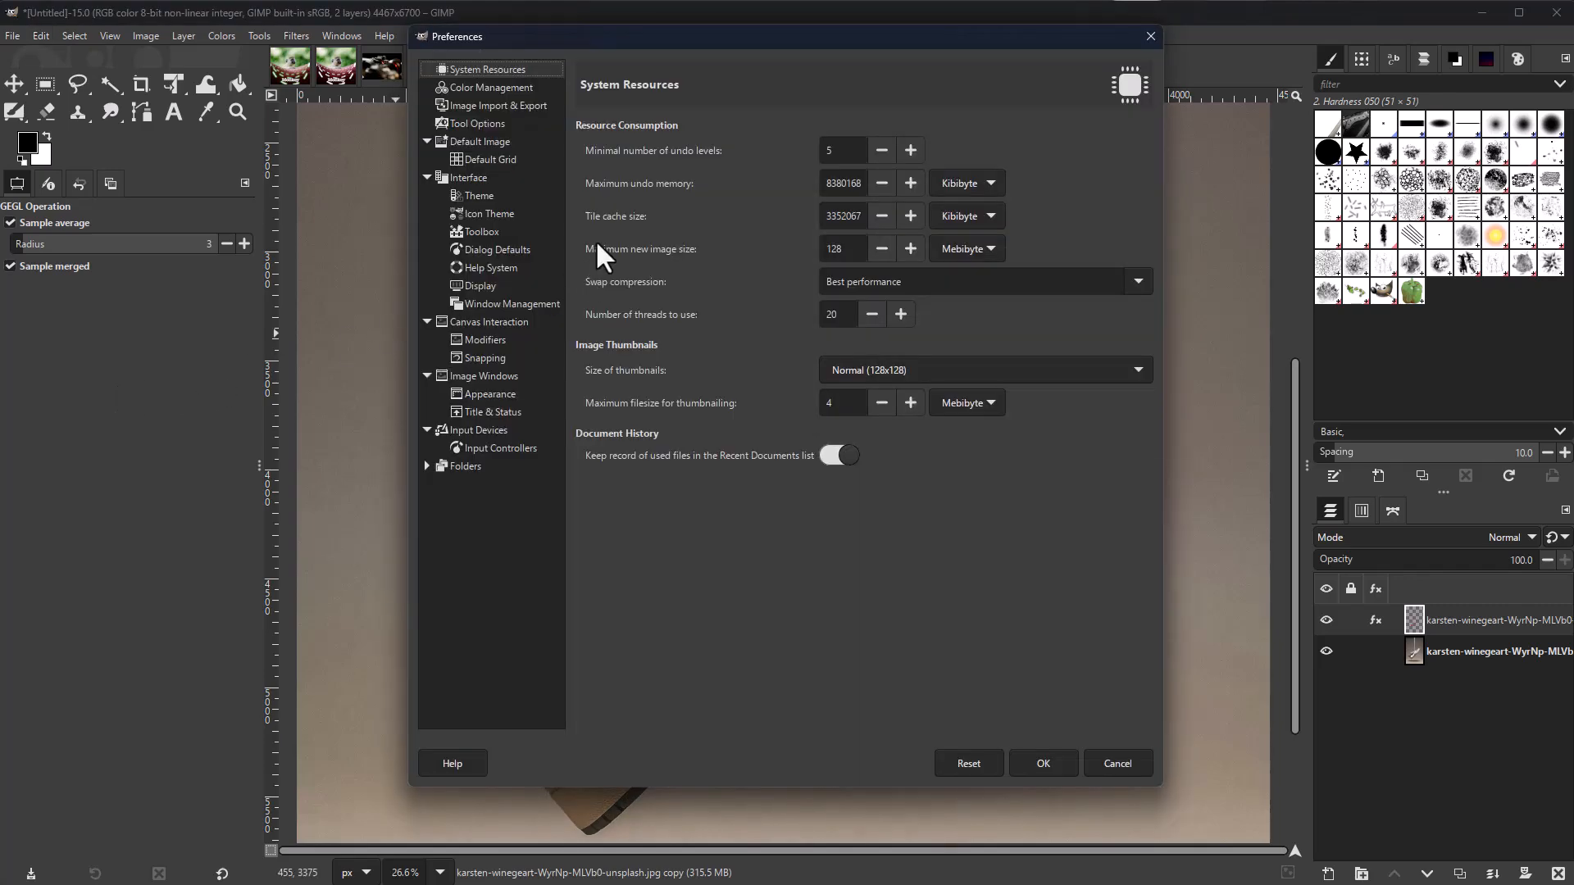
{"action": "left_click", "coordinate": [466, 322]}
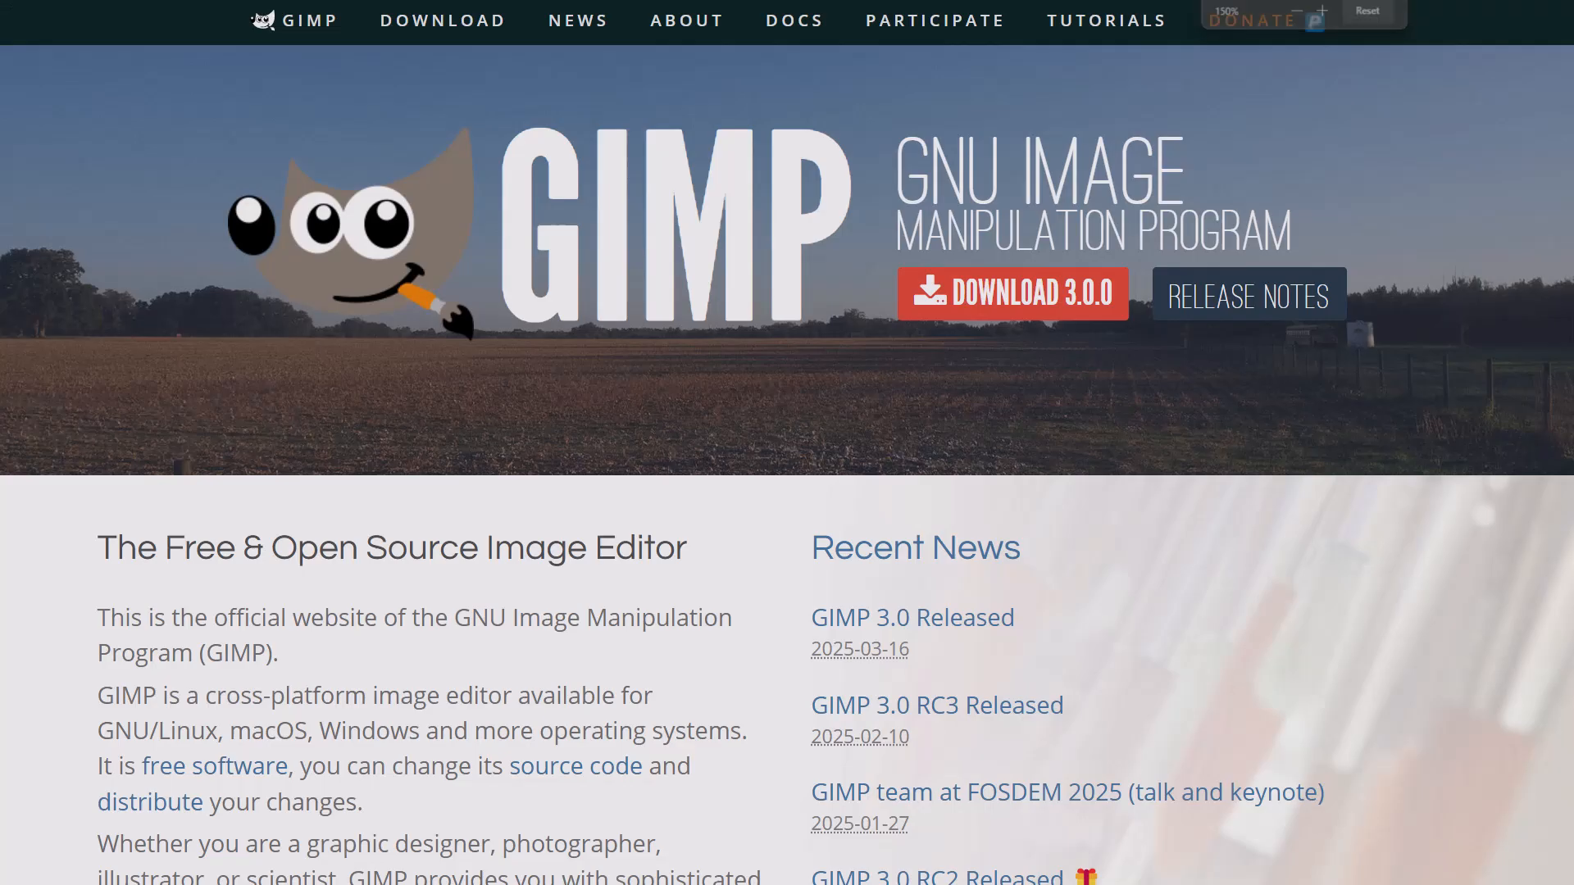